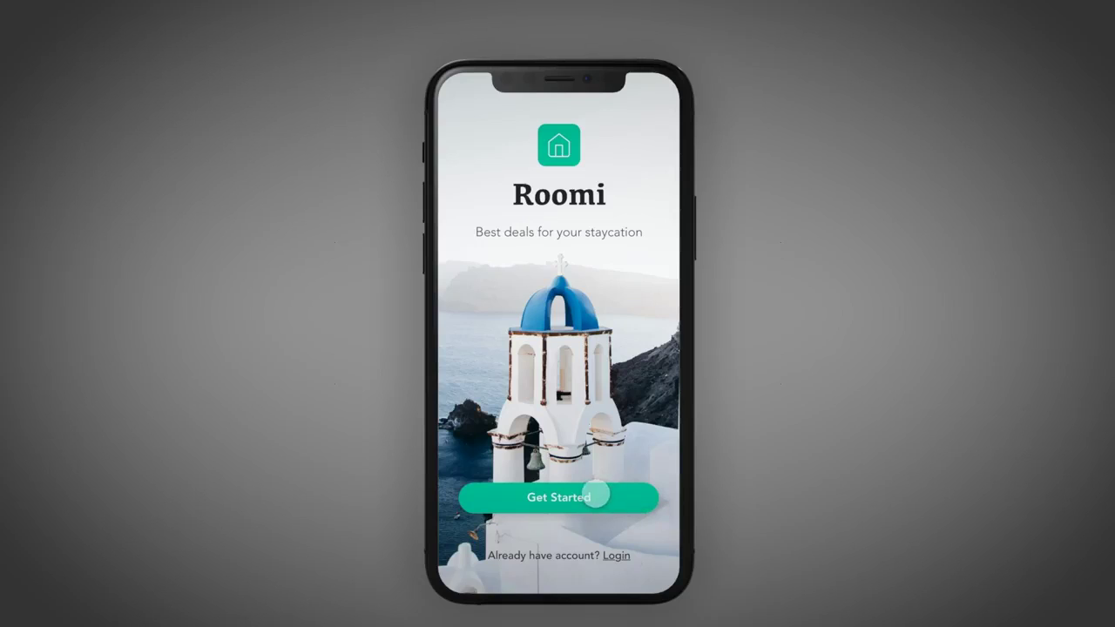
Tap Get Started, swipe to Find best deals, then go to Log in, Sign up and back to Log in.
click(597, 495)
drag(610, 258, 462, 246)
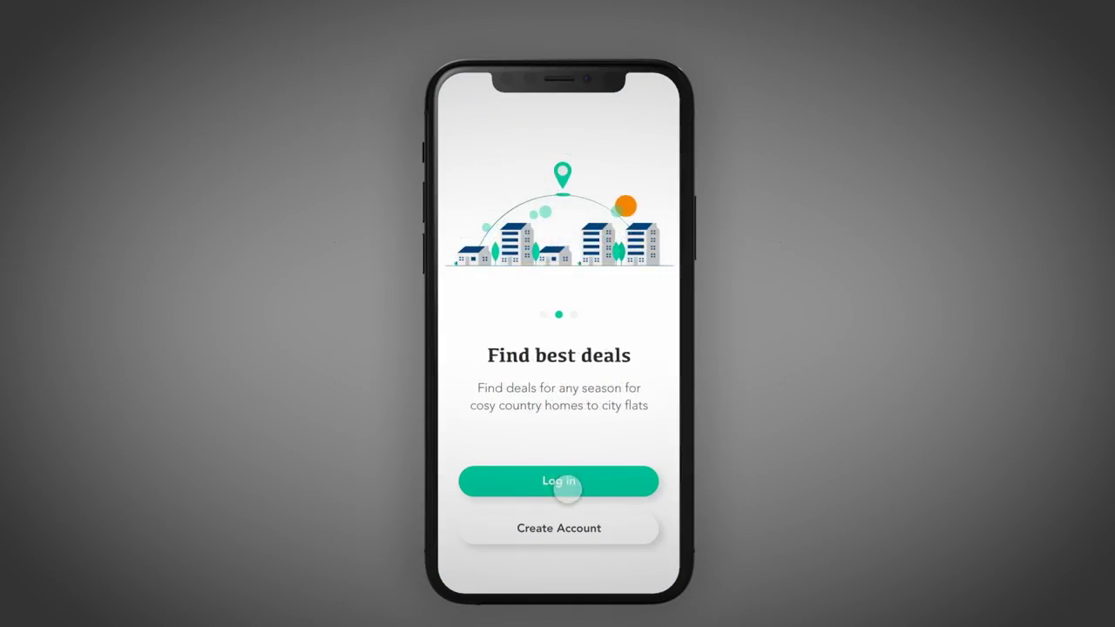
click(565, 484)
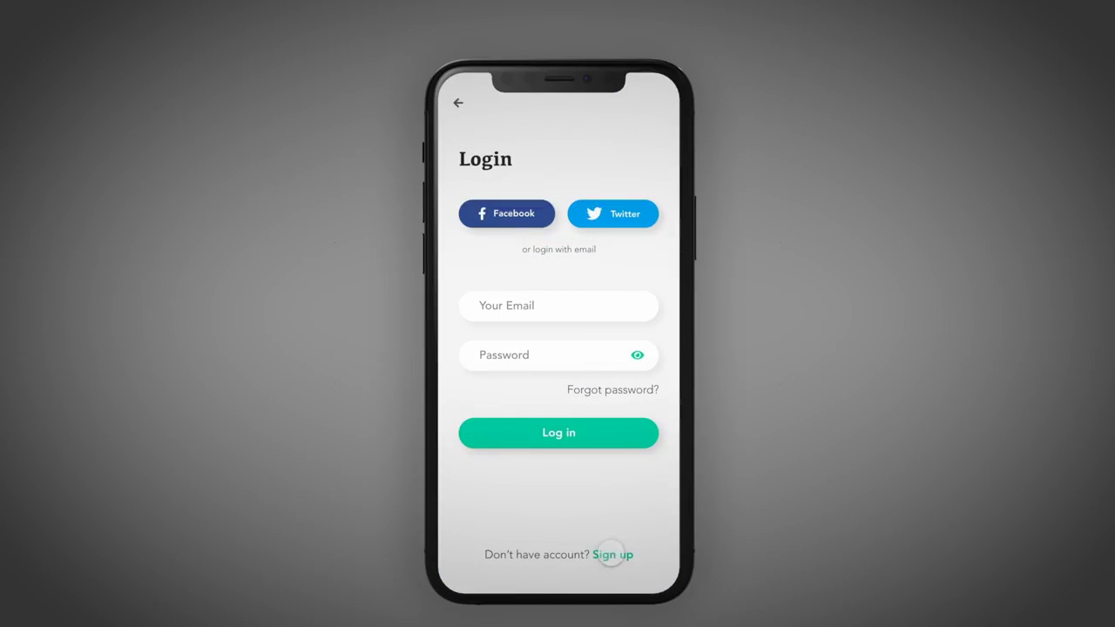
click(612, 554)
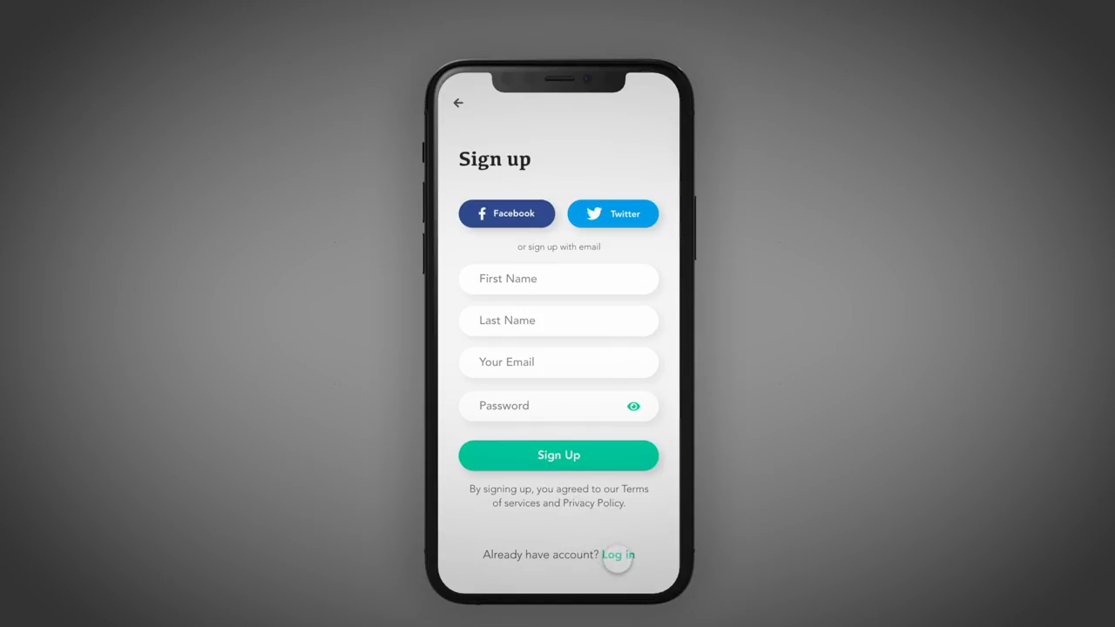
click(618, 555)
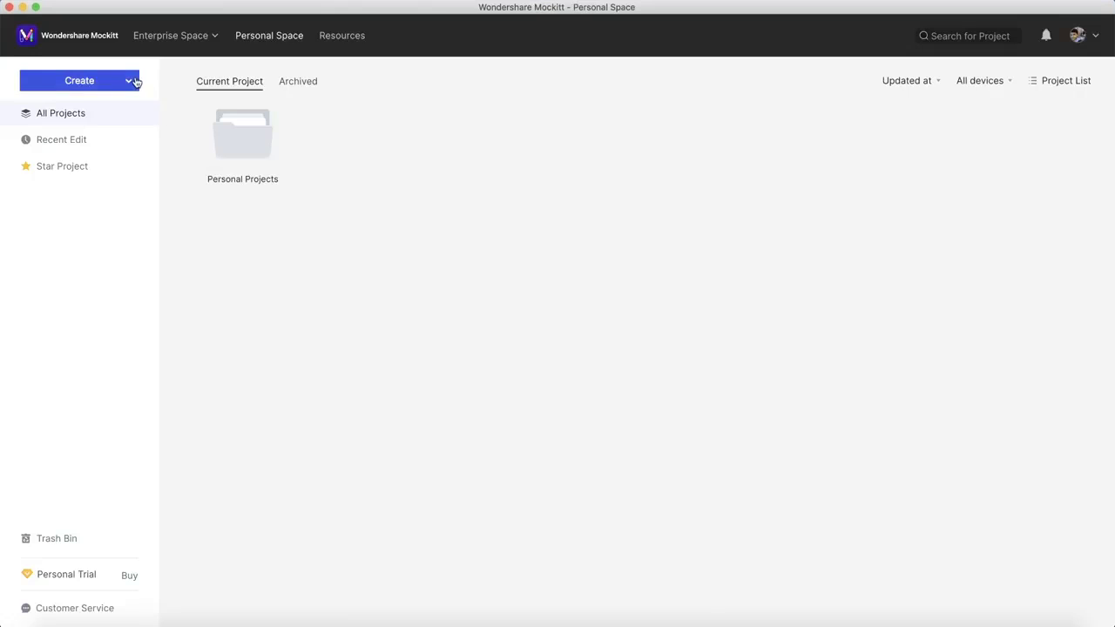
Create a new Mobiles project named Roomi at iPhone 11 Pro Max/11 size.
click(131, 81)
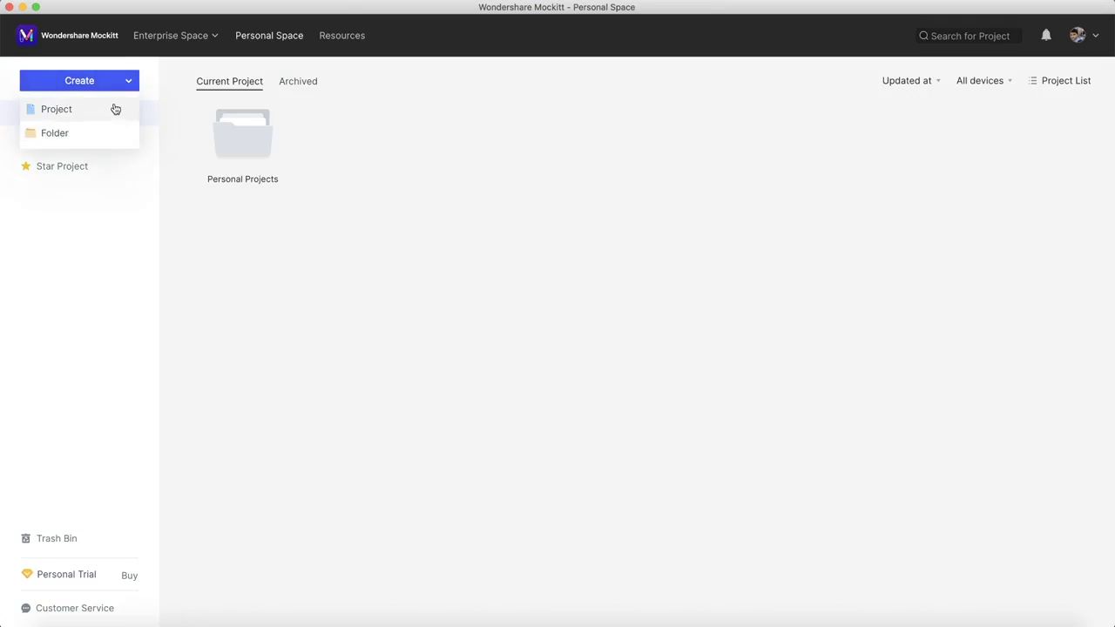
click(114, 109)
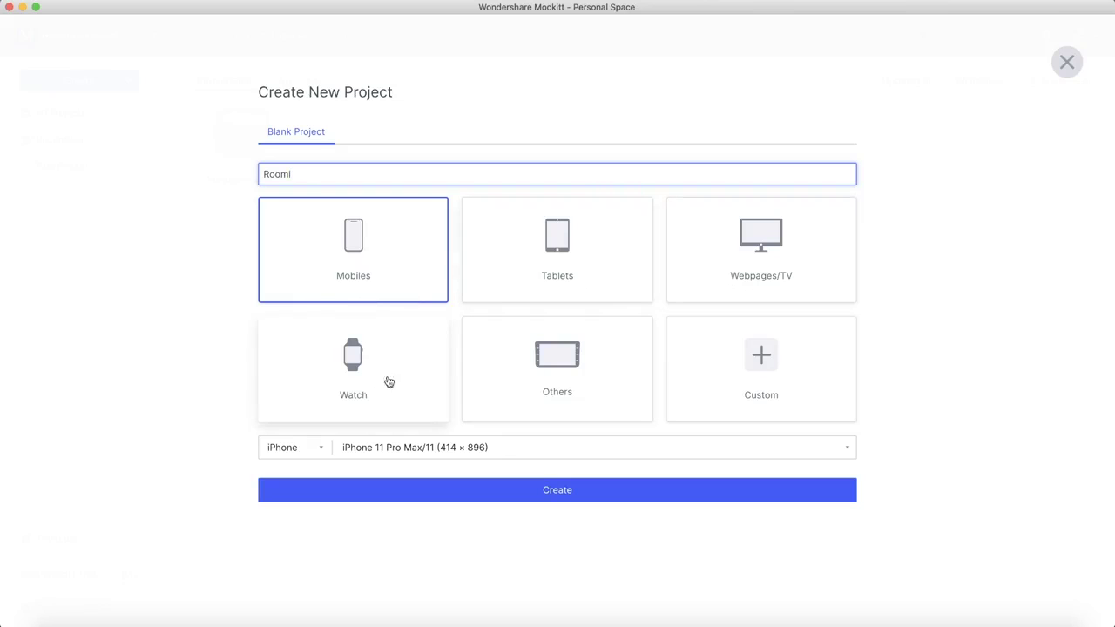
click(583, 500)
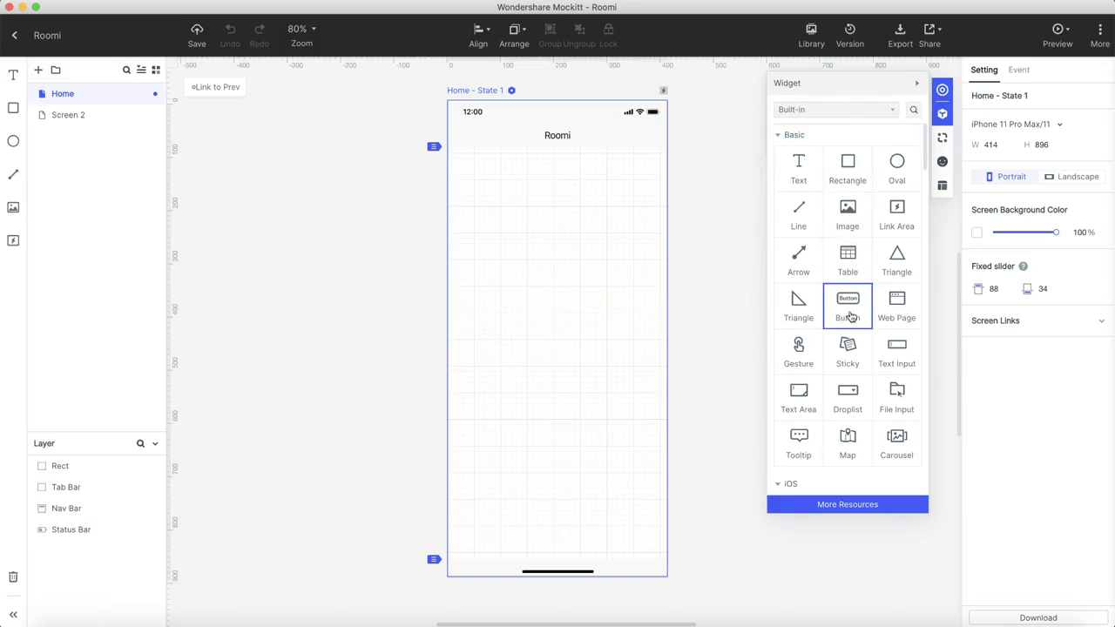
Browse the screen State list and scroll through the built-in Widget library.
click(941, 95)
click(943, 94)
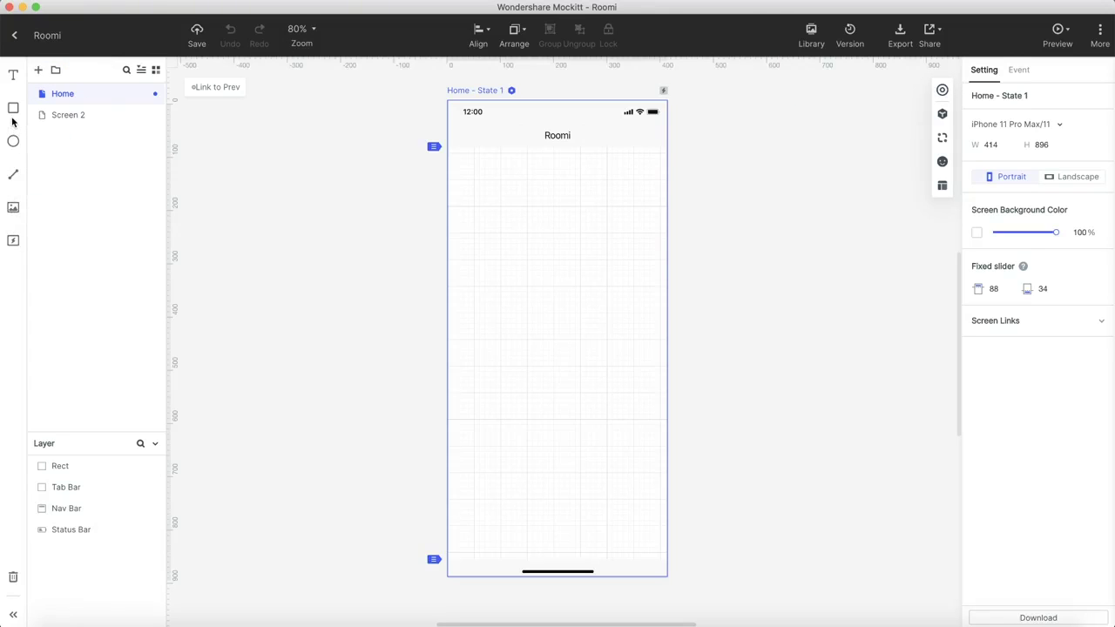
click(943, 114)
scroll(879, 219, down, 5)
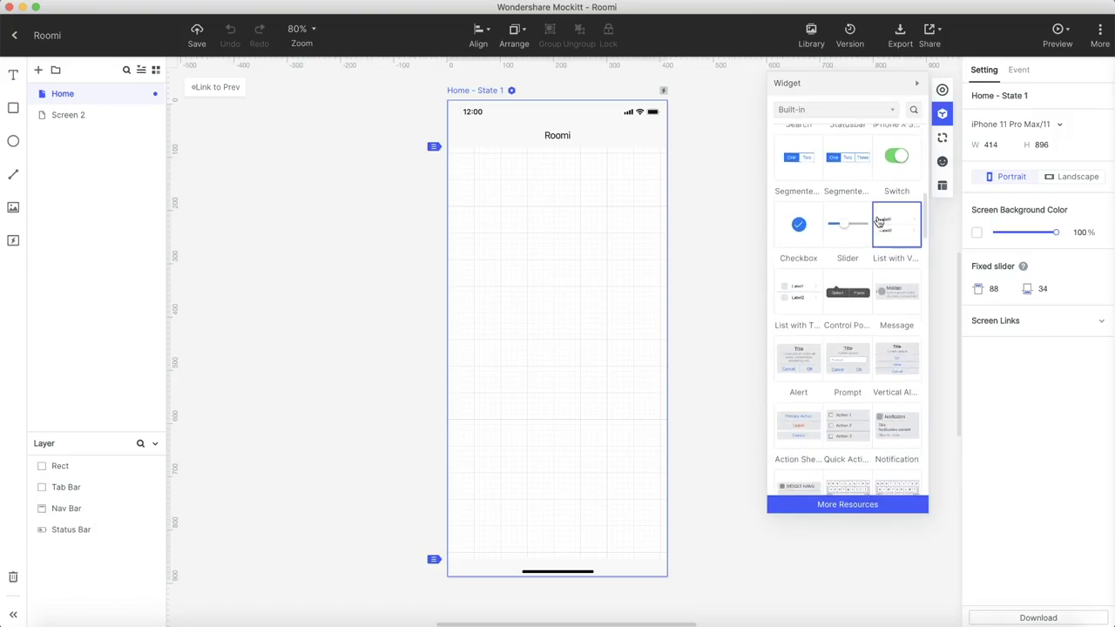
scroll(877, 221, down, 15)
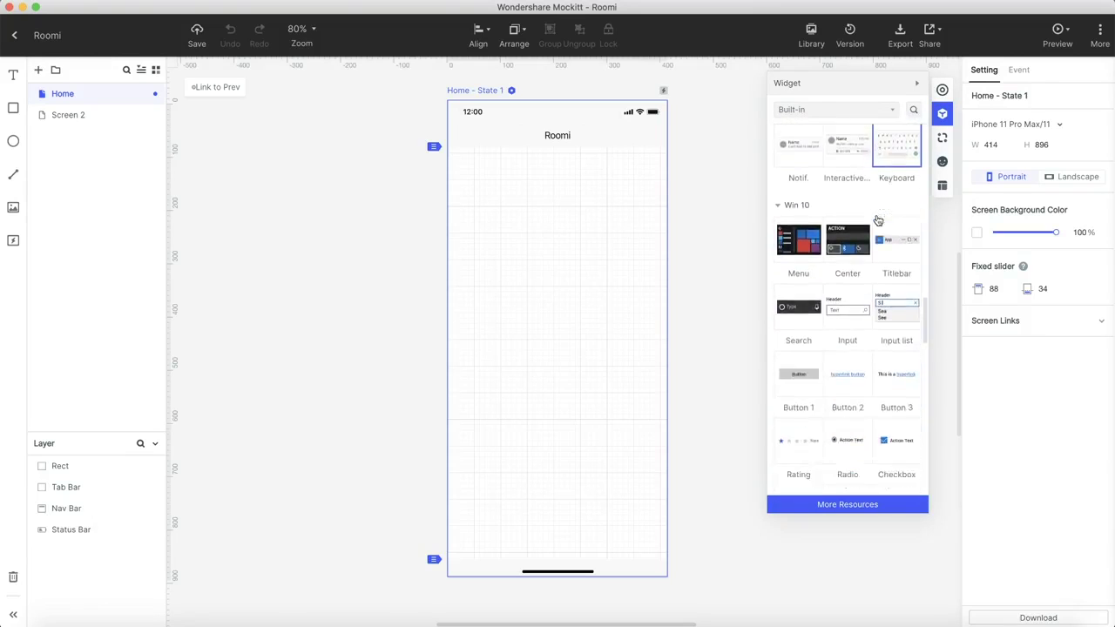
scroll(878, 220, down, 15)
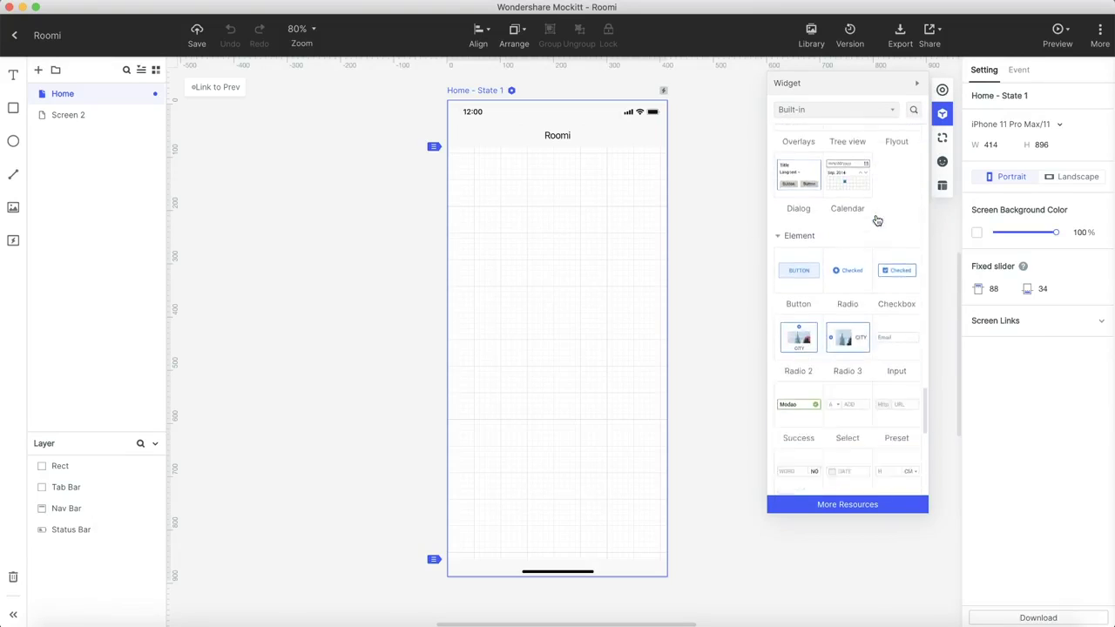
scroll(877, 220, down, 3)
scroll(870, 218, up, 20)
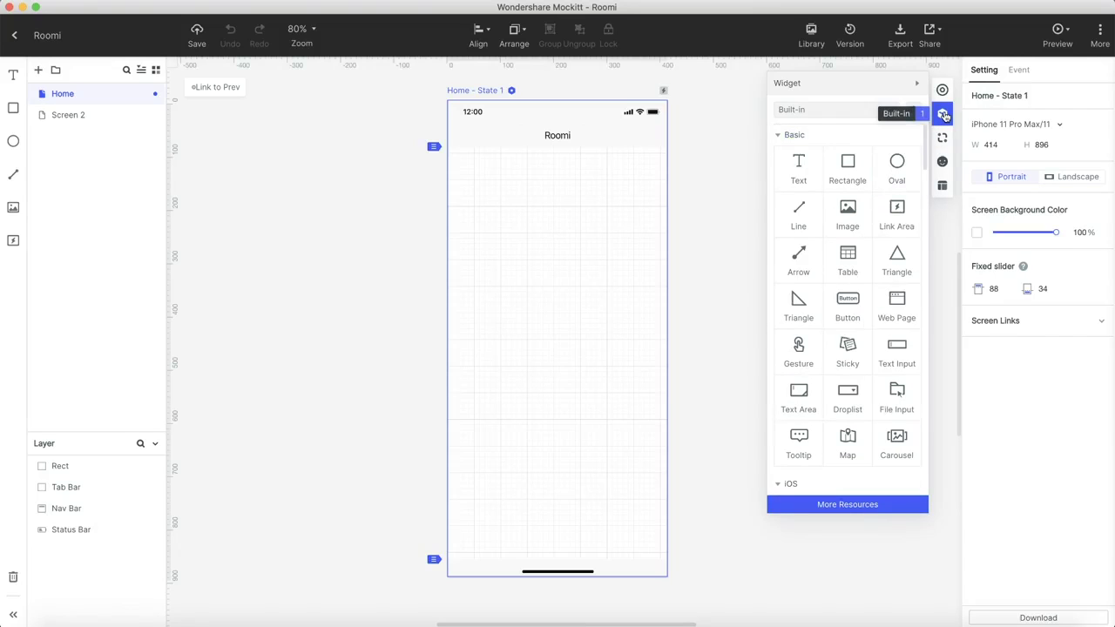
Select the Home screen's status bar, nav bar and tab bar together and delete them.
click(570, 112)
shift+click(580, 134)
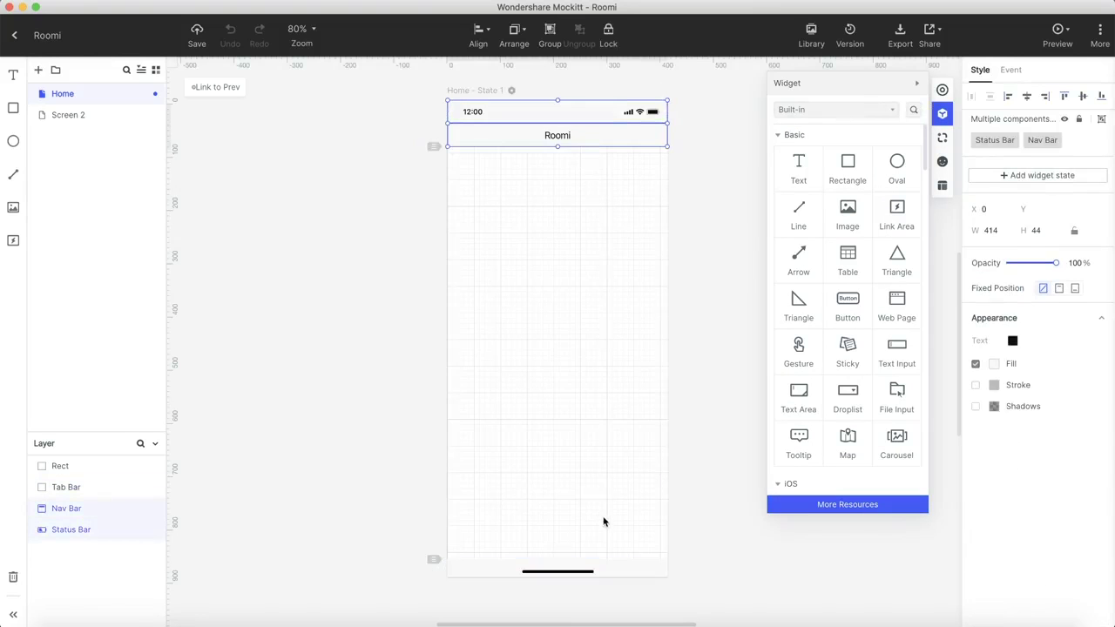
shift+click(581, 573)
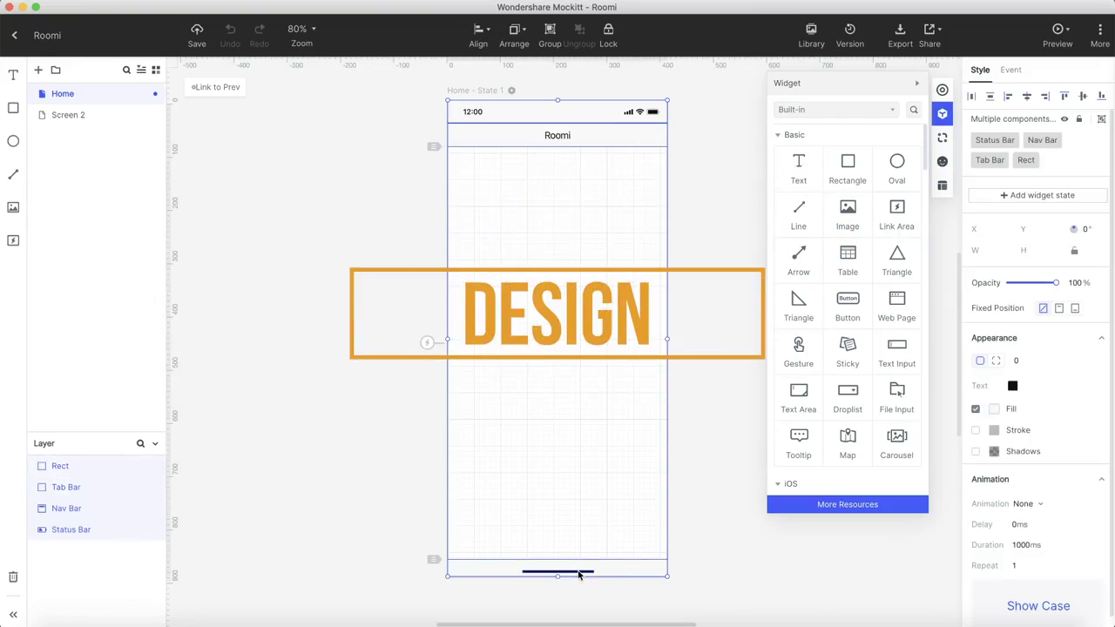
key(Delete)
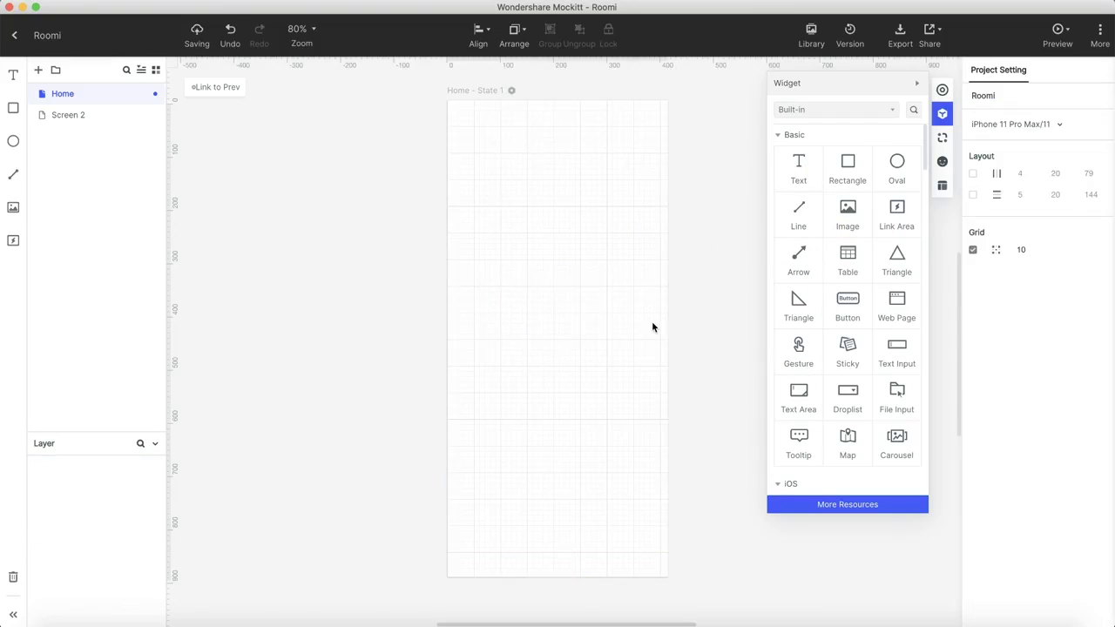
Place an Image widget stretched over the whole Home screen and upload a photo from This PC.
drag(858, 216, 571, 235)
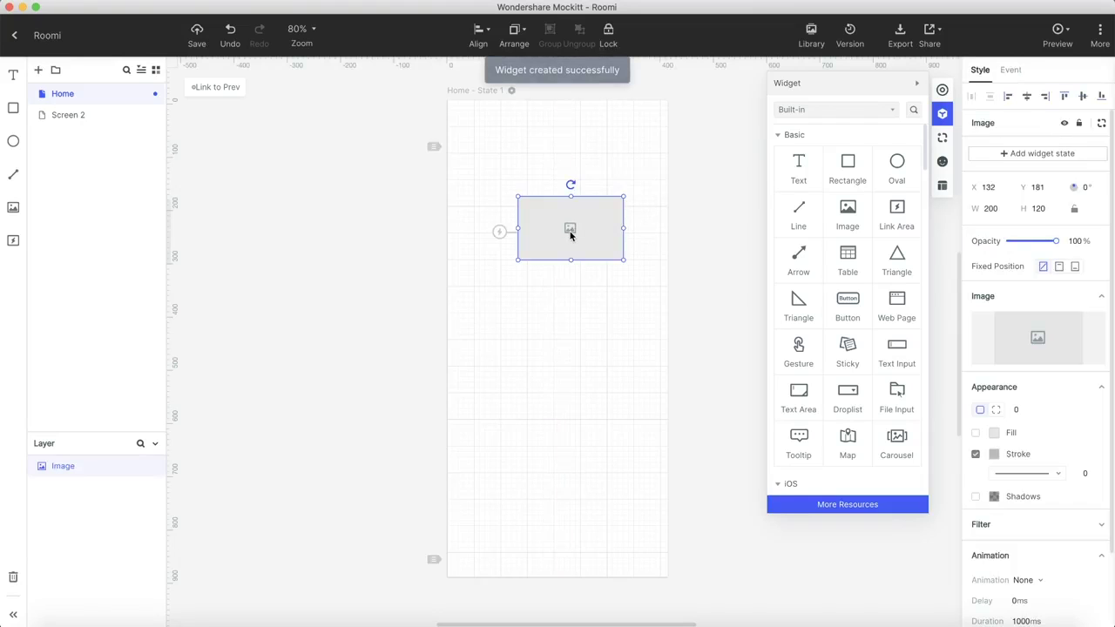
drag(577, 234, 500, 132)
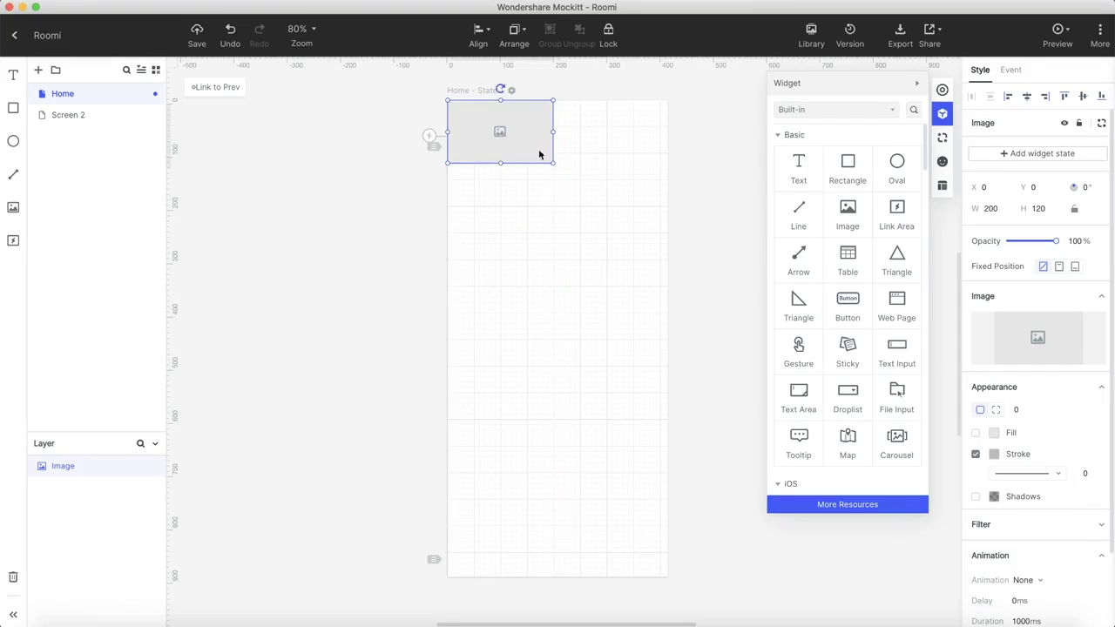
drag(553, 162, 666, 575)
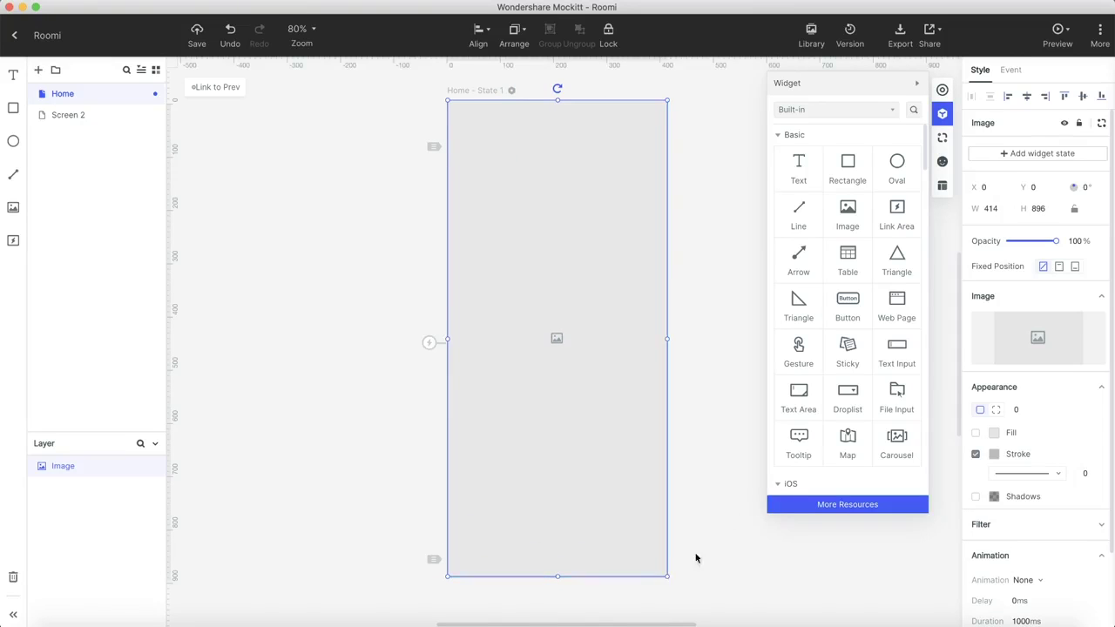
mouse_move(1036, 337)
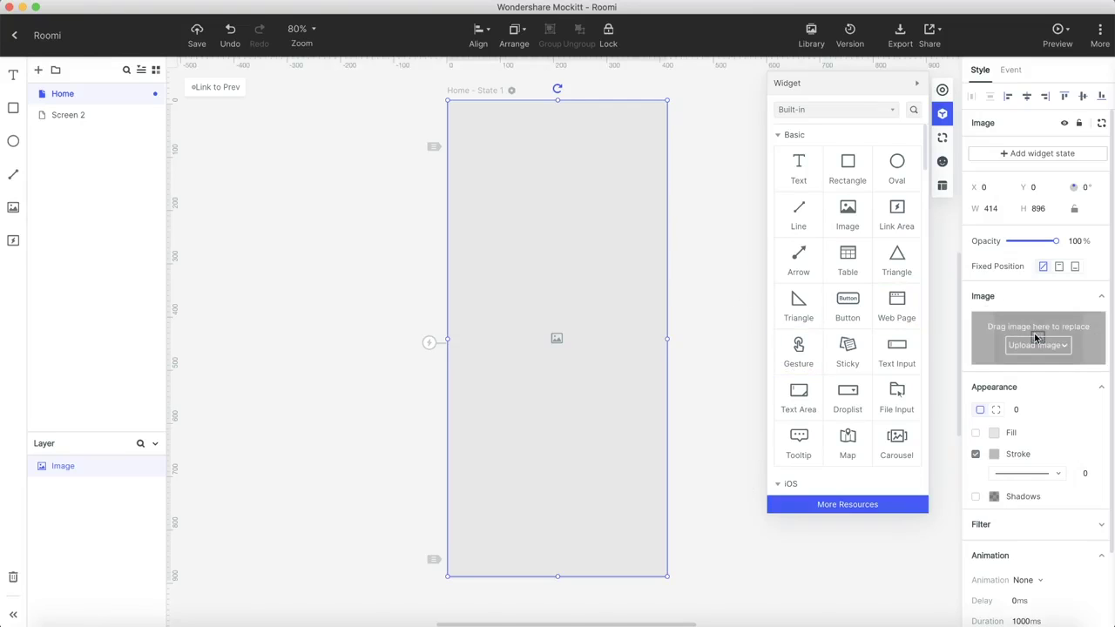
click(1034, 349)
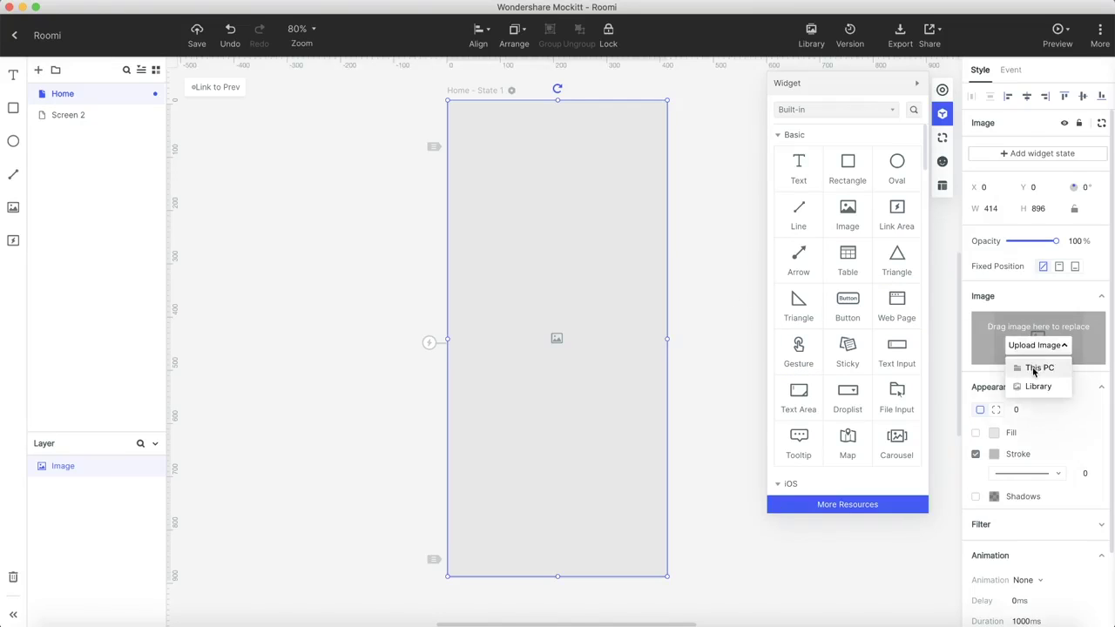
click(1038, 368)
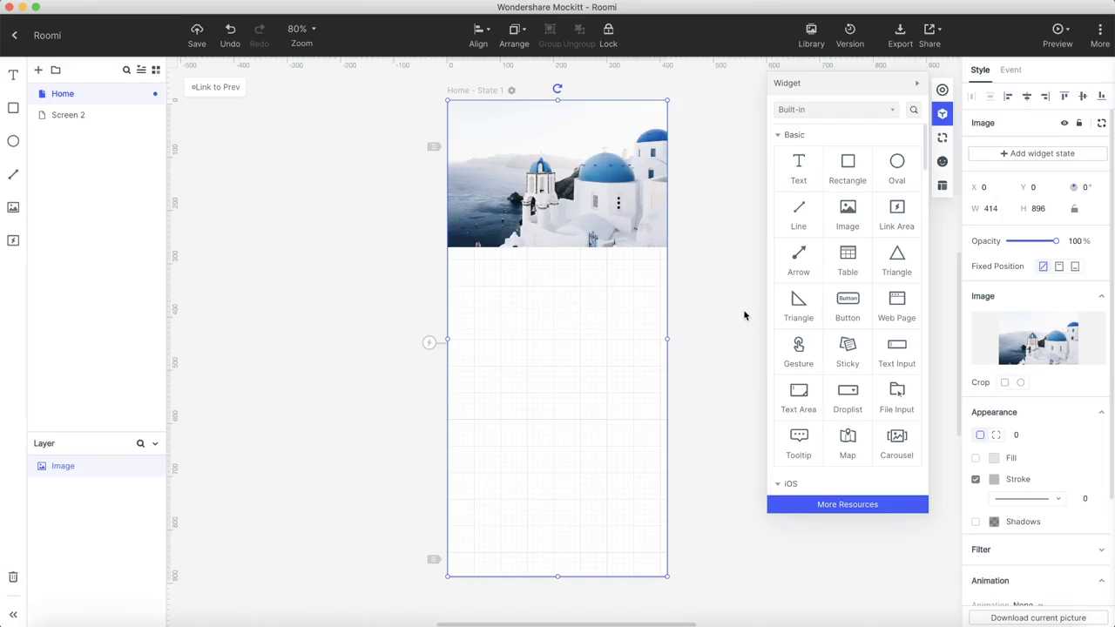
Crop the photo to full screen height, shifted left to reveal the bell tower.
double_click(563, 200)
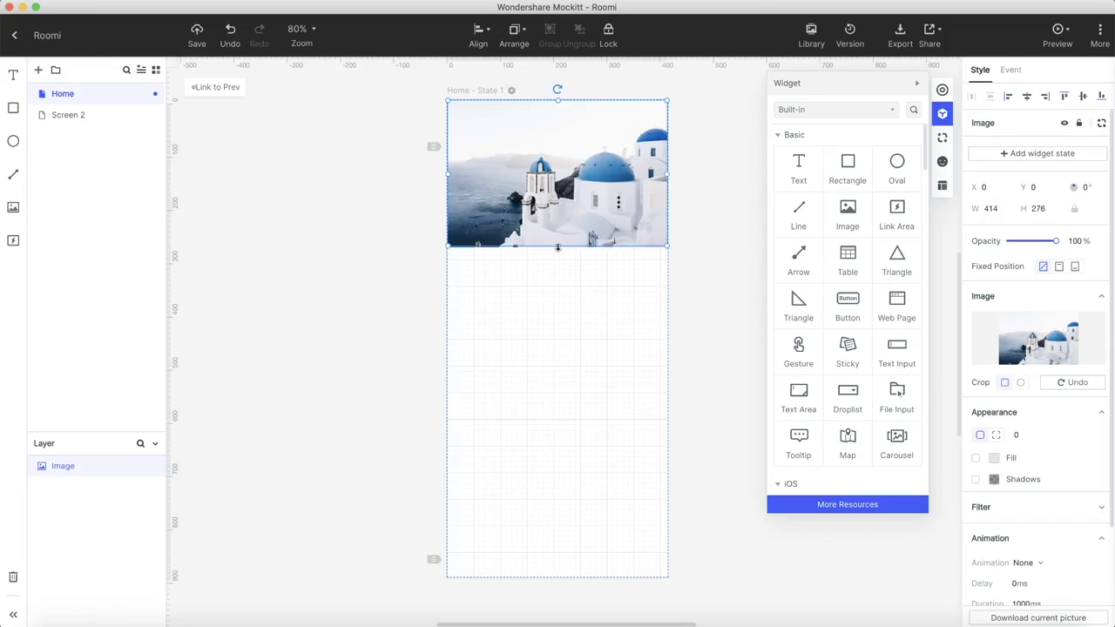
drag(652, 373, 653, 577)
drag(602, 439, 401, 437)
Apply the photo crop and add a second image near the top loaded with icon.png.
click(401, 437)
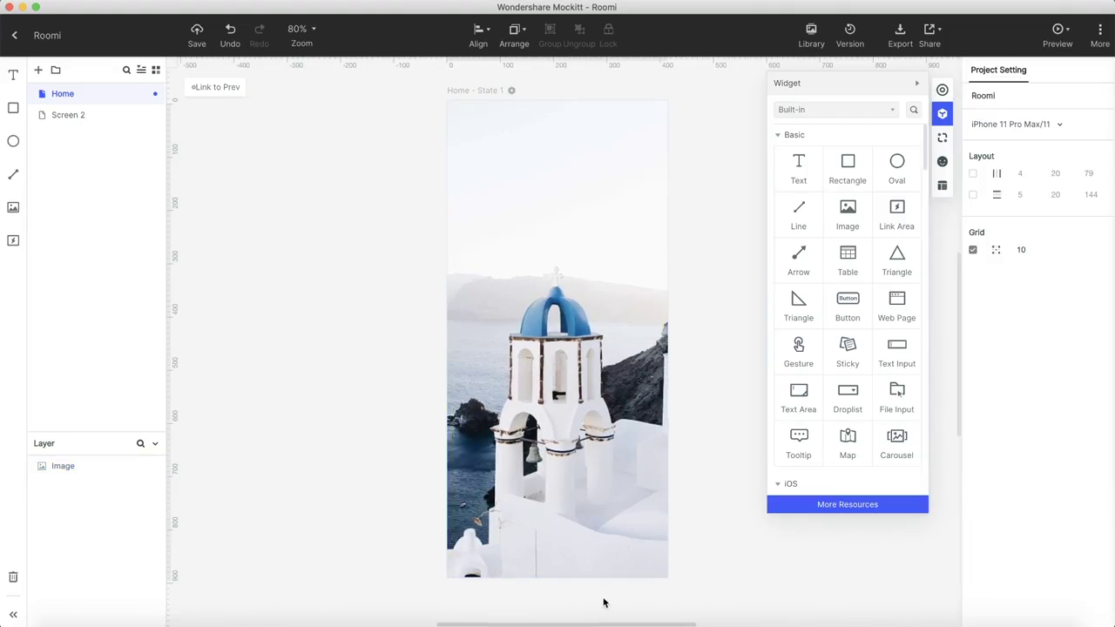
drag(847, 213, 557, 177)
click(1036, 345)
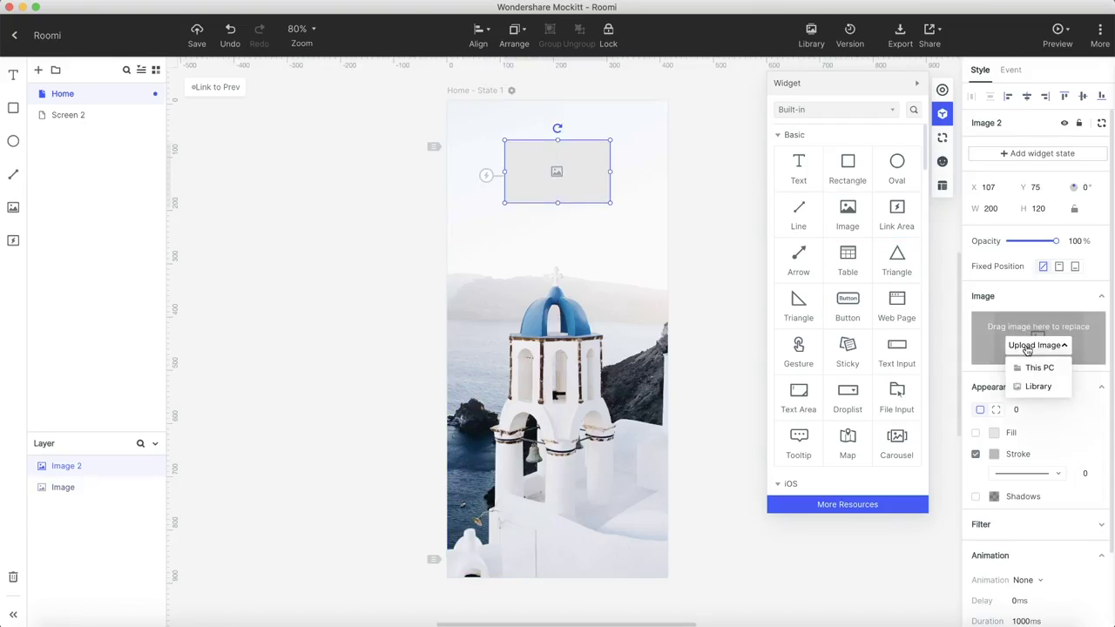
click(1028, 366)
click(423, 43)
key(Return)
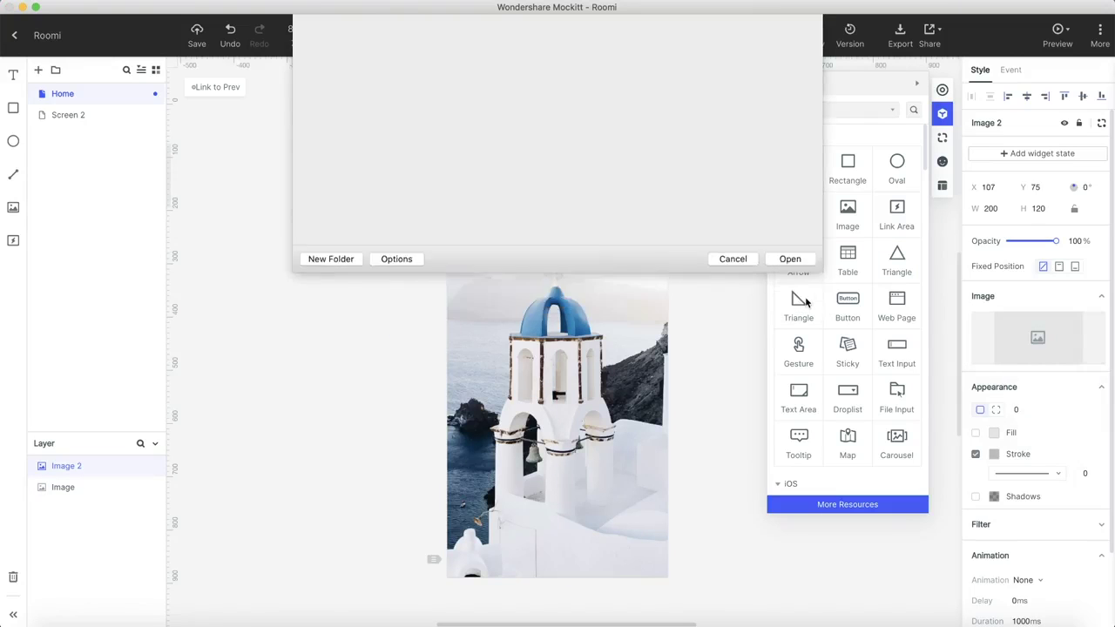
Resize the home icon and round its corners to 24.
drag(557, 203, 552, 165)
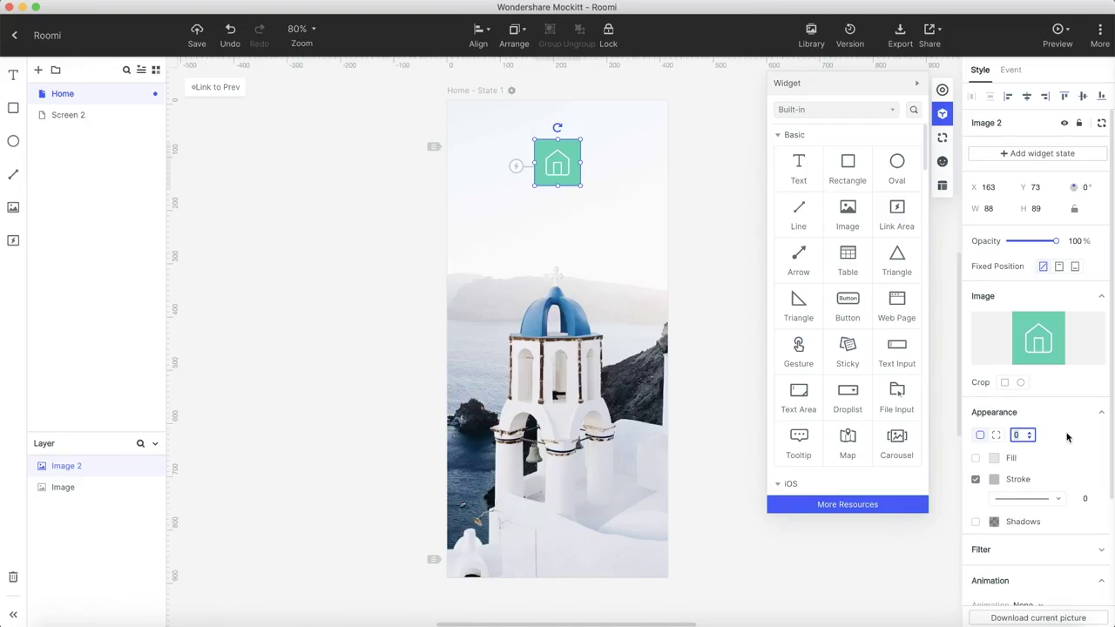
text(24)
key(Return)
Add a centre-aligned Roomi text label below the icon at 48 pt.
click(398, 408)
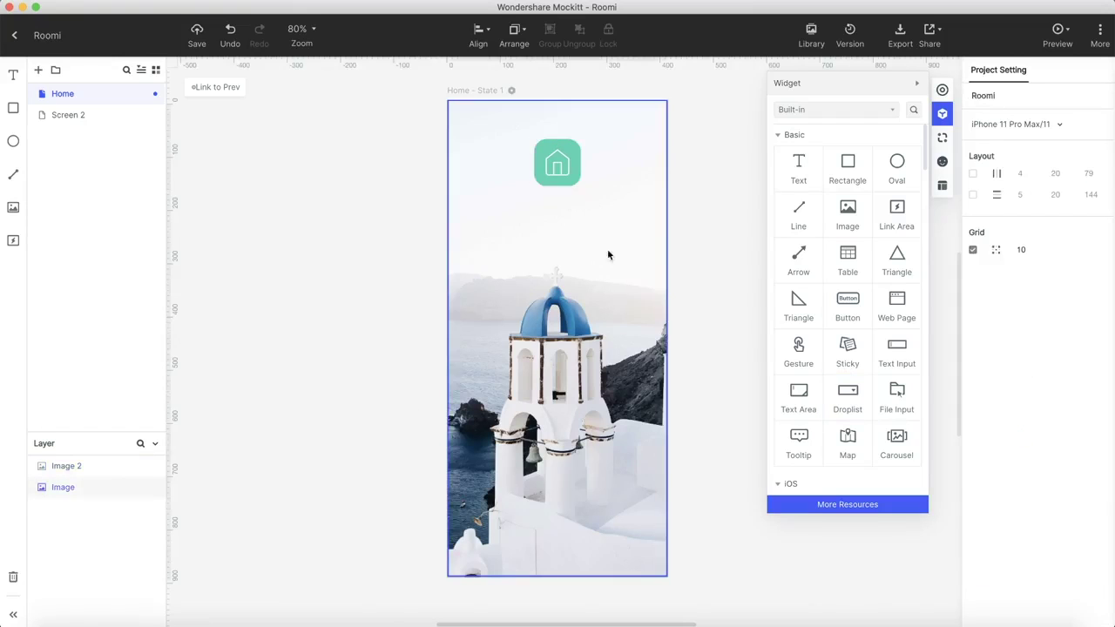
drag(795, 170, 558, 206)
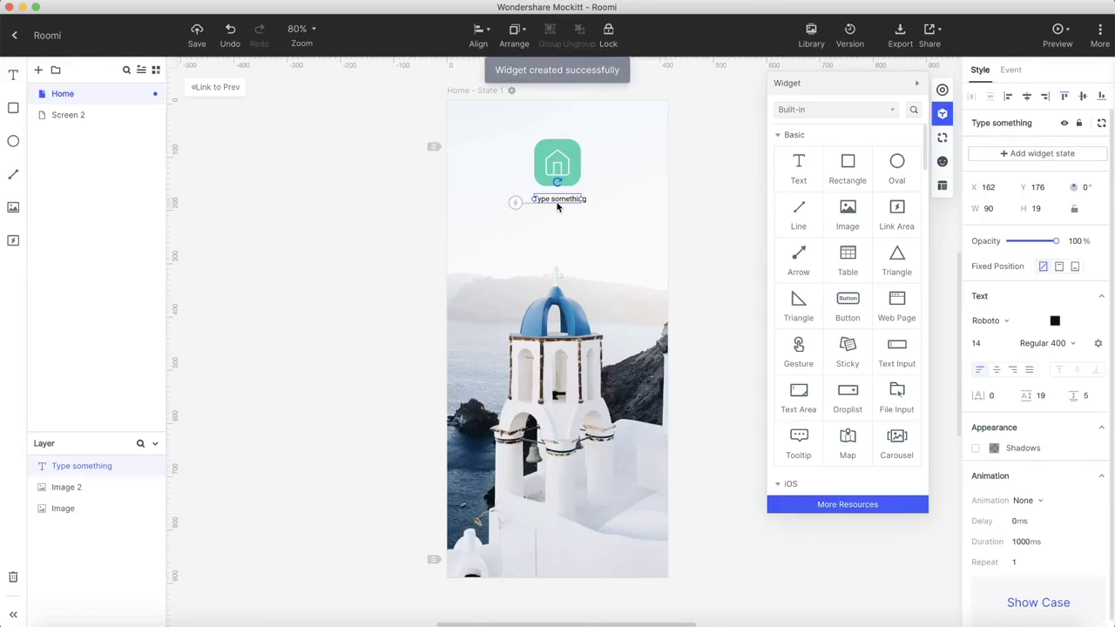
double_click(563, 200)
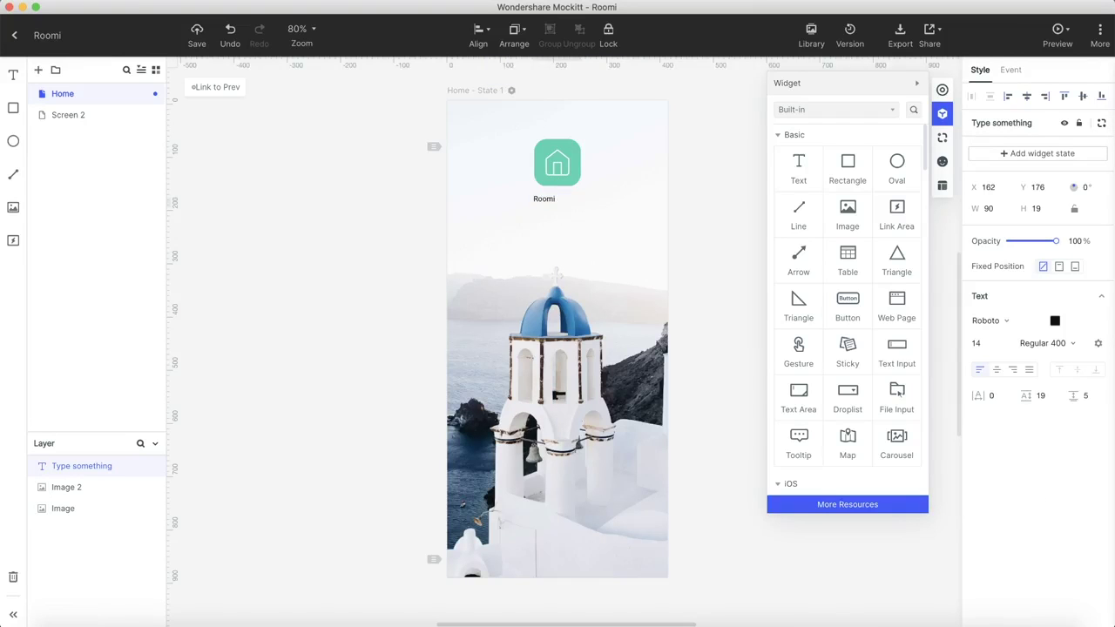
click(691, 228)
click(544, 198)
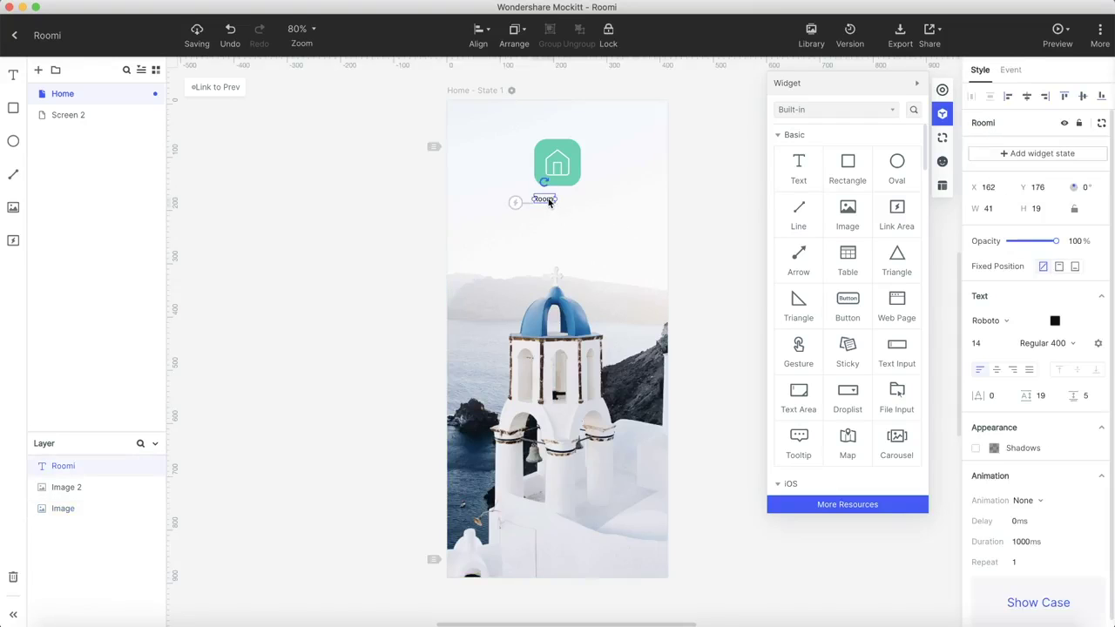
click(997, 370)
drag(542, 199, 558, 201)
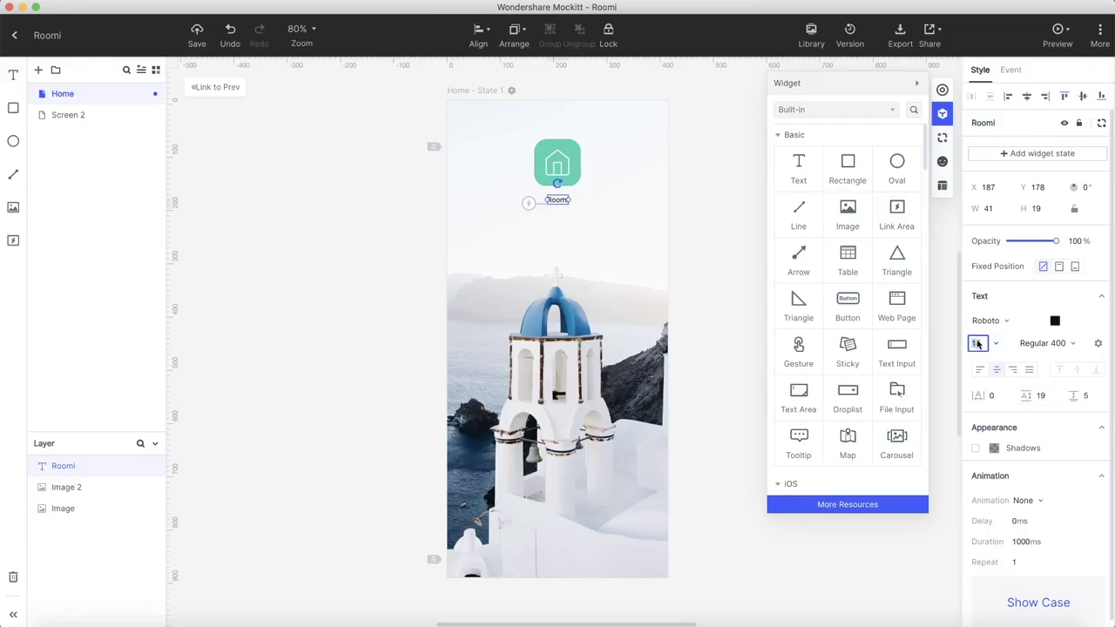
text(48)
key(Return)
Set the Roomi title font to Averia Serif Libre and move it below the logo.
click(1020, 321)
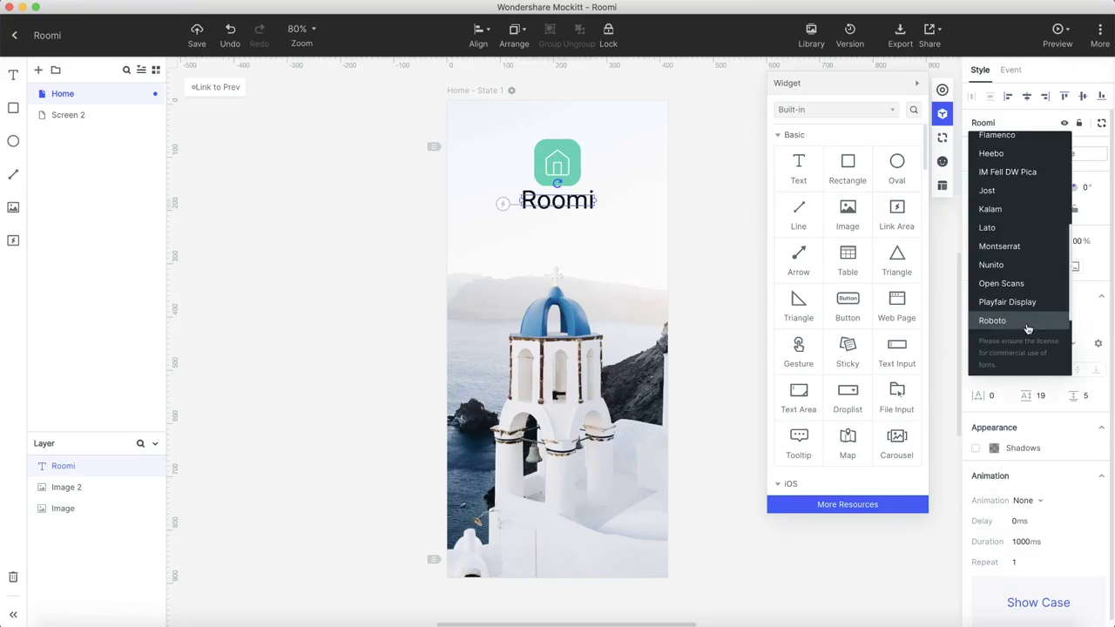
scroll(1014, 227, up, 10)
click(1011, 177)
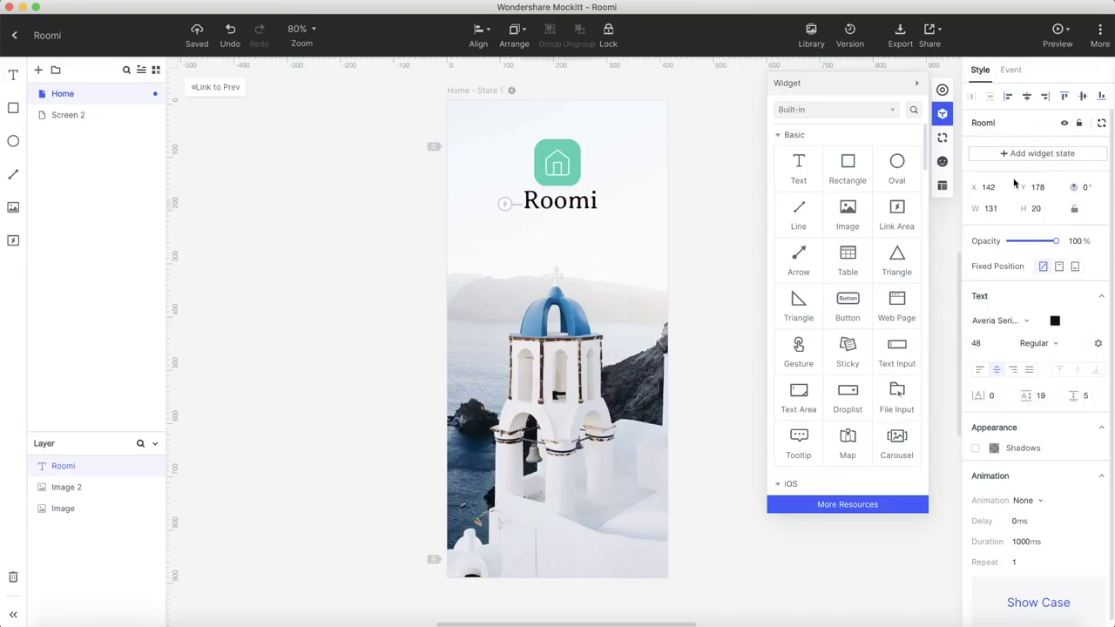
click(564, 207)
drag(565, 202, 568, 216)
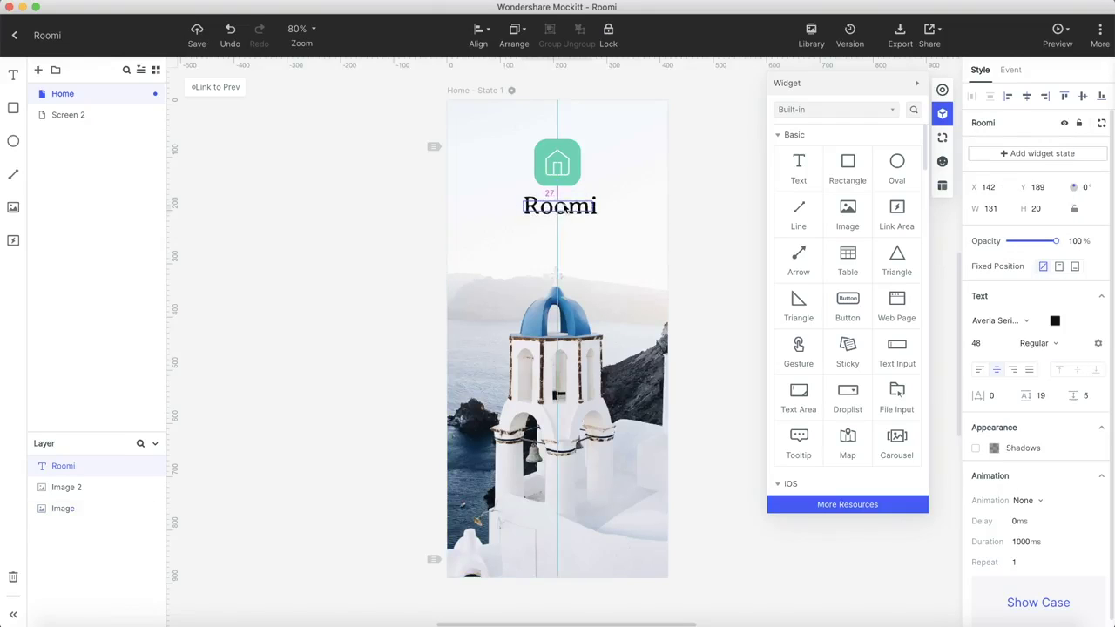
Duplicate the title as a 24 pt copy reading 'Best deals for your staycation'.
key(super+d)
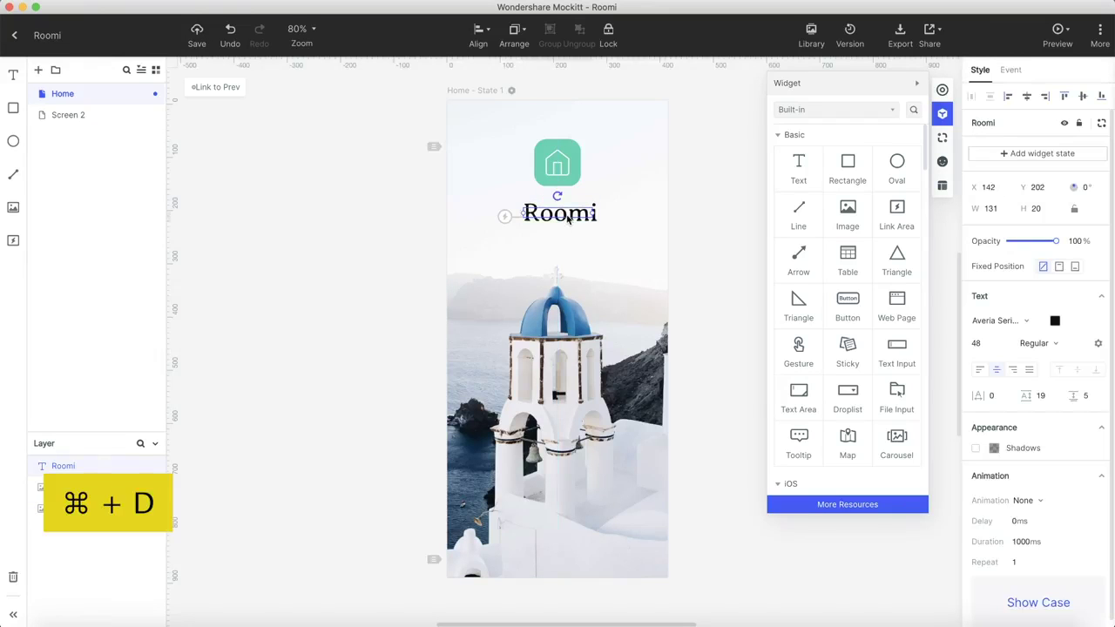
drag(573, 228, 572, 238)
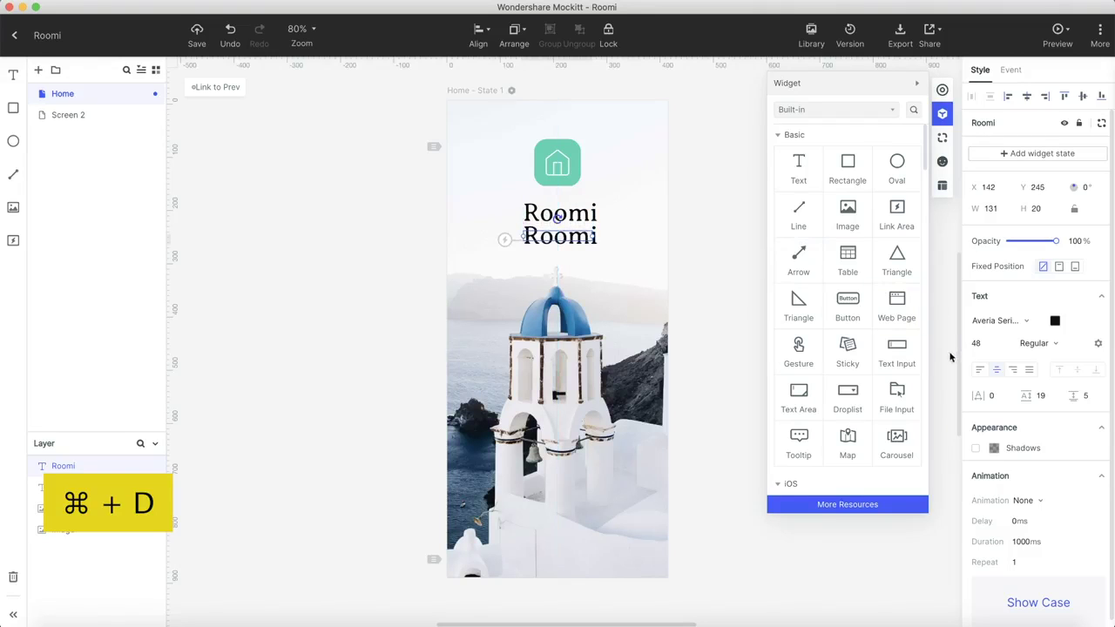
text(24)
key(Return)
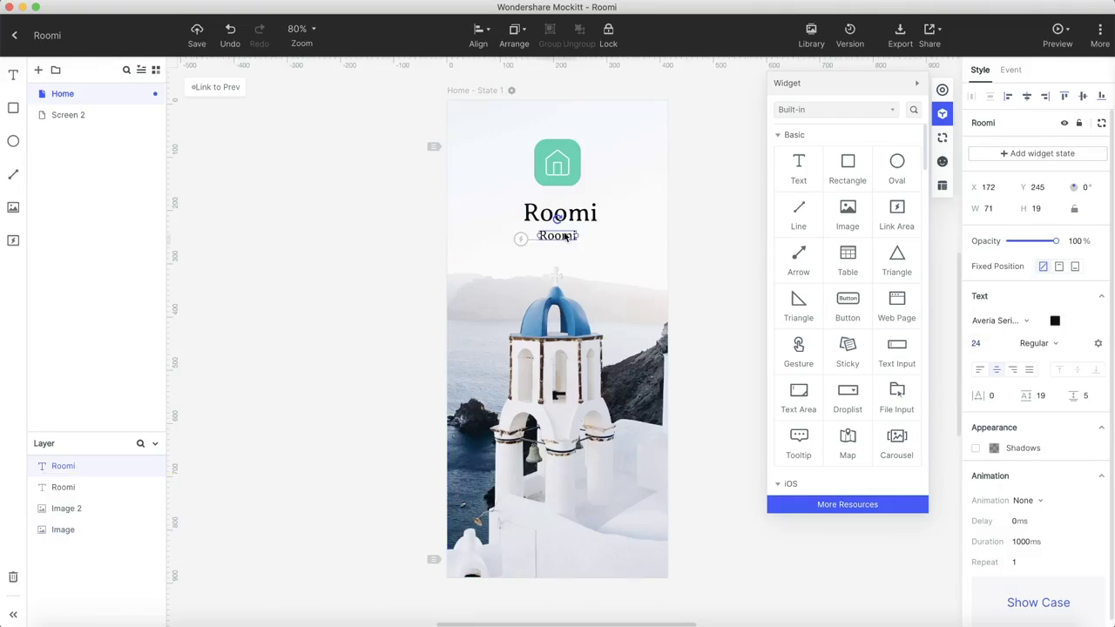
double_click(566, 237)
text(Best deals for your staycation)
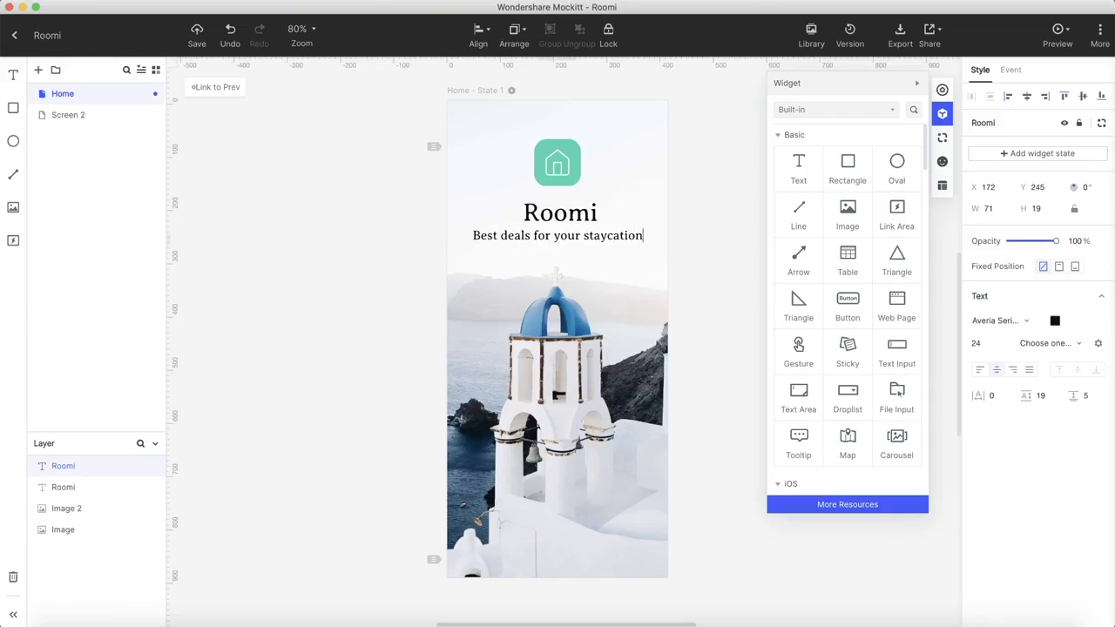
key(Escape)
Set the tagline to Roboto Light 300, nudge it down centred, and drop in a button widget.
click(997, 320)
click(984, 426)
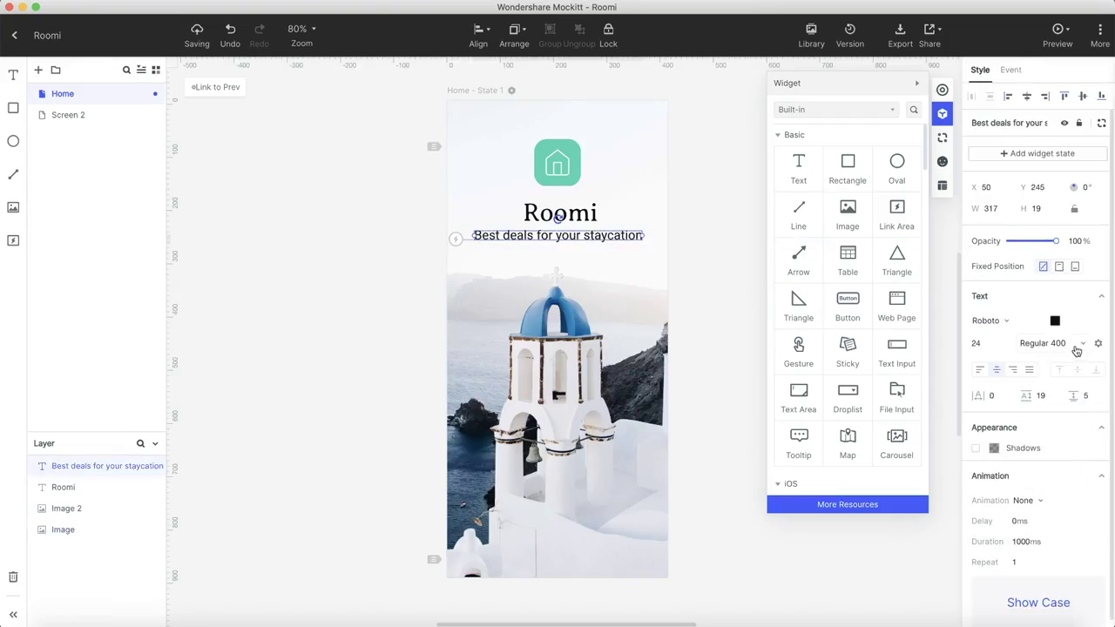
click(1041, 343)
click(980, 269)
click(700, 270)
click(557, 235)
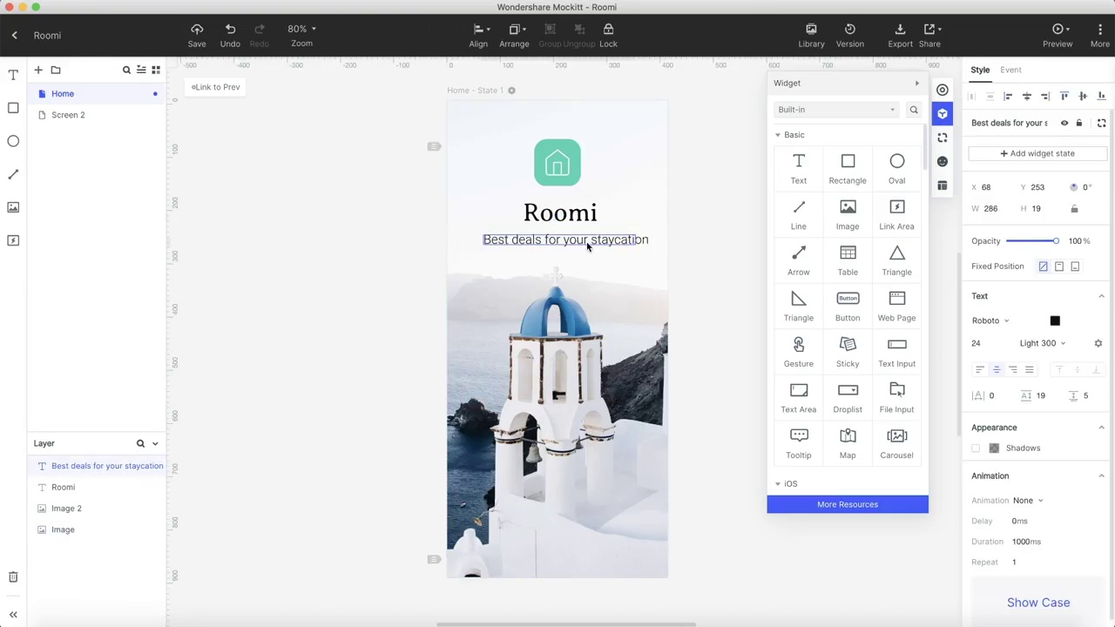
drag(558, 235, 558, 241)
click(693, 263)
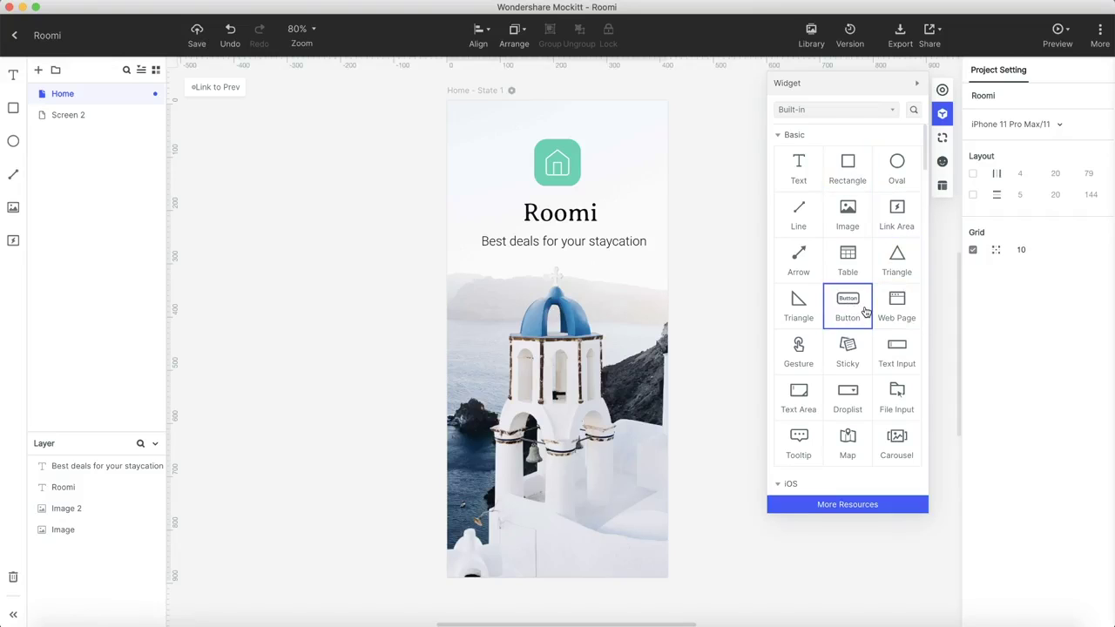
drag(865, 312, 586, 481)
Replace the button widget with a rectangle near the bottom, corner radius 36, slightly shorter.
key(BackSpace)
drag(849, 169, 596, 506)
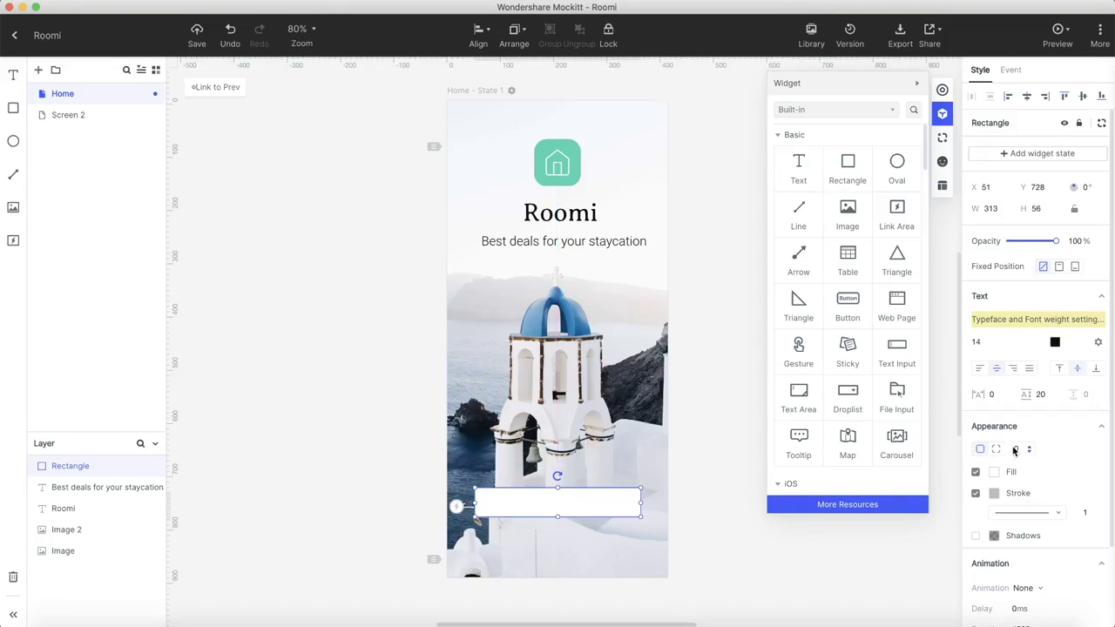
text(24)
key(Return)
text(36)
key(Return)
drag(556, 517, 555, 514)
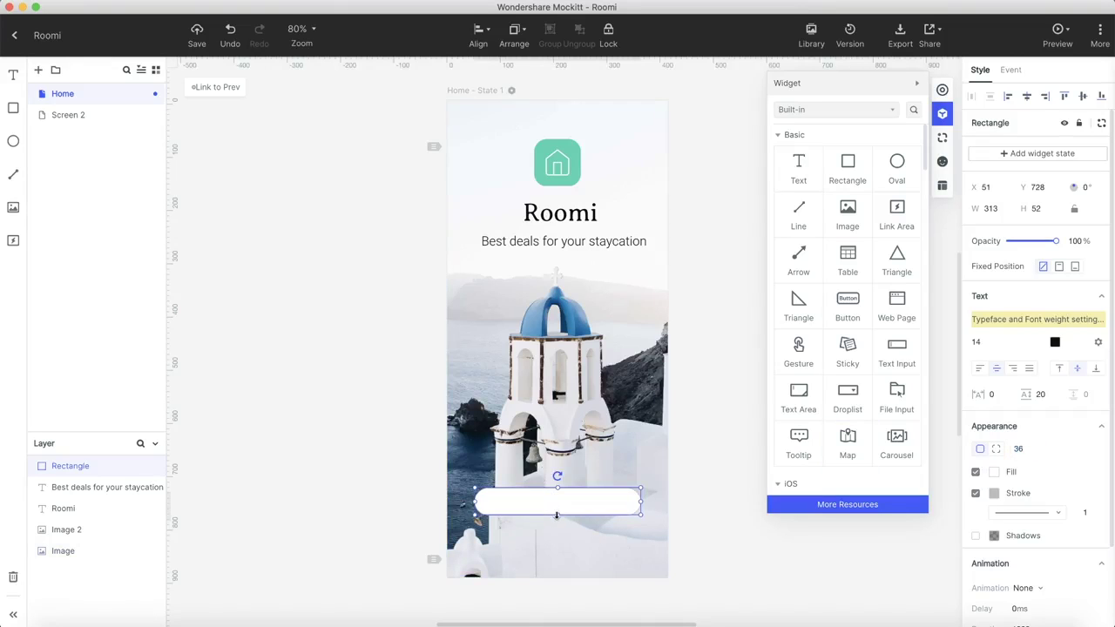
click(722, 536)
click(590, 510)
Remove the rectangle's stroke and fill it with the logo's green using the eyedropper.
click(976, 494)
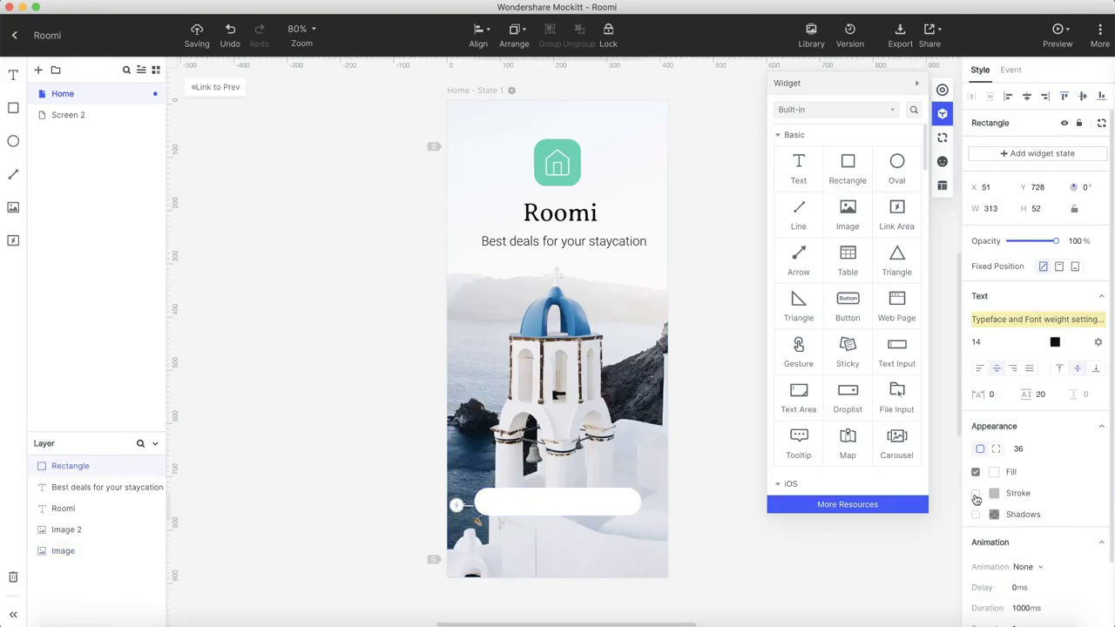
click(993, 471)
click(823, 499)
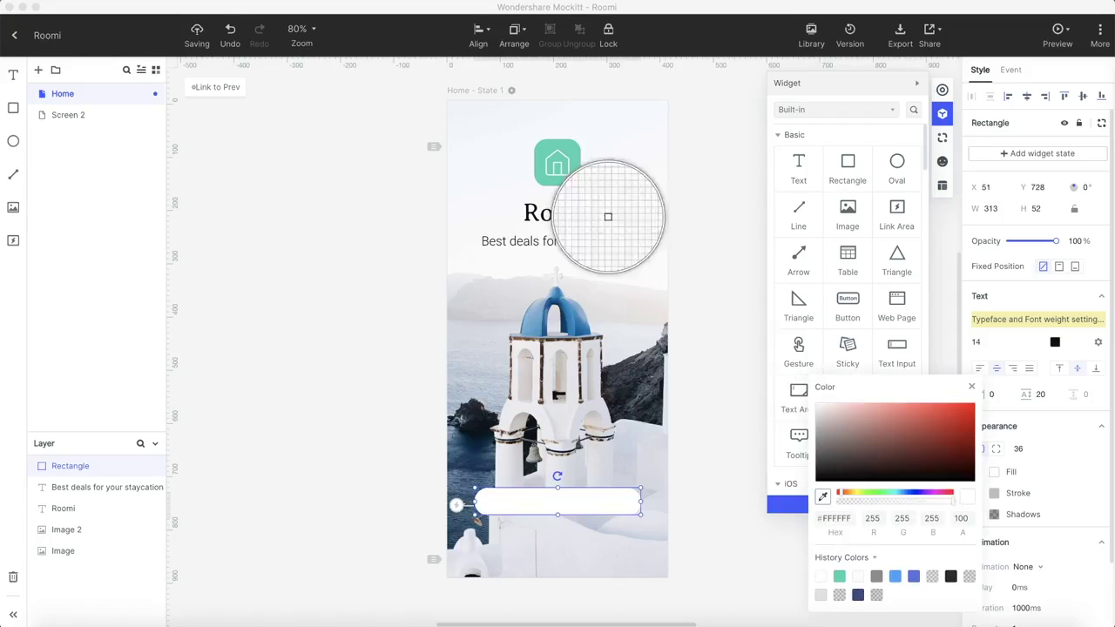
click(539, 152)
click(723, 454)
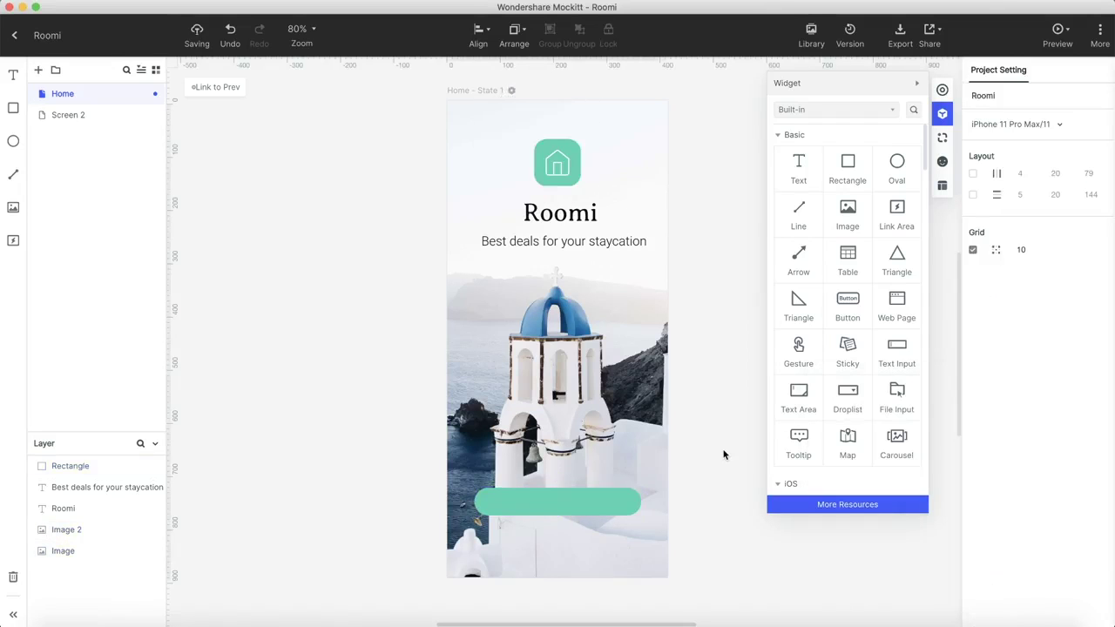
click(608, 503)
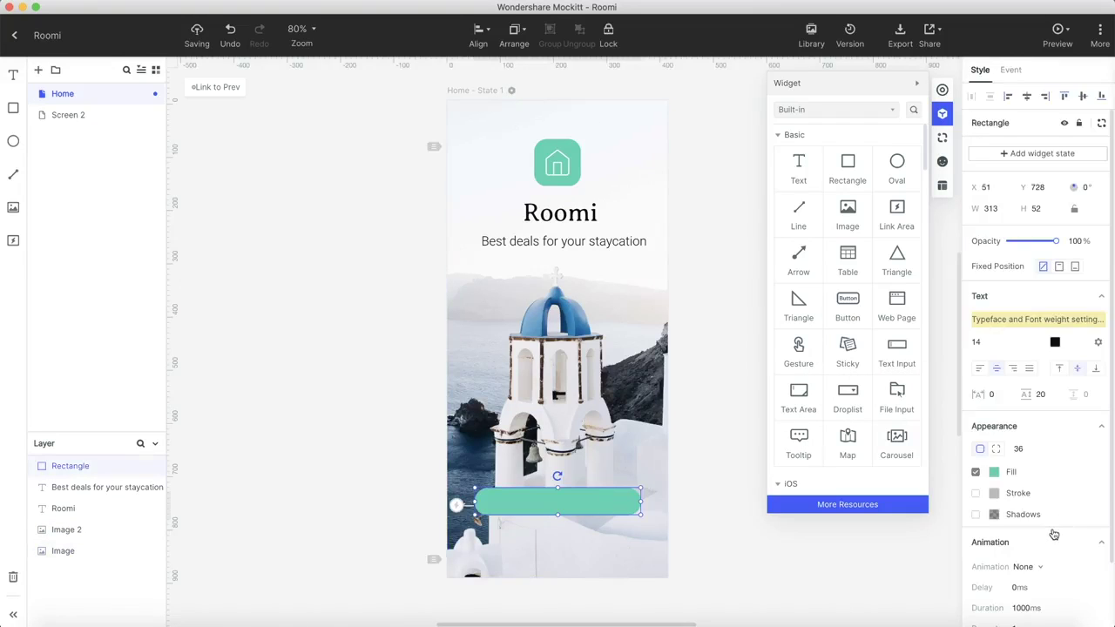
Give the rectangle a shadow with spread 12 and 15 opacity, then add a text box onto it.
click(975, 514)
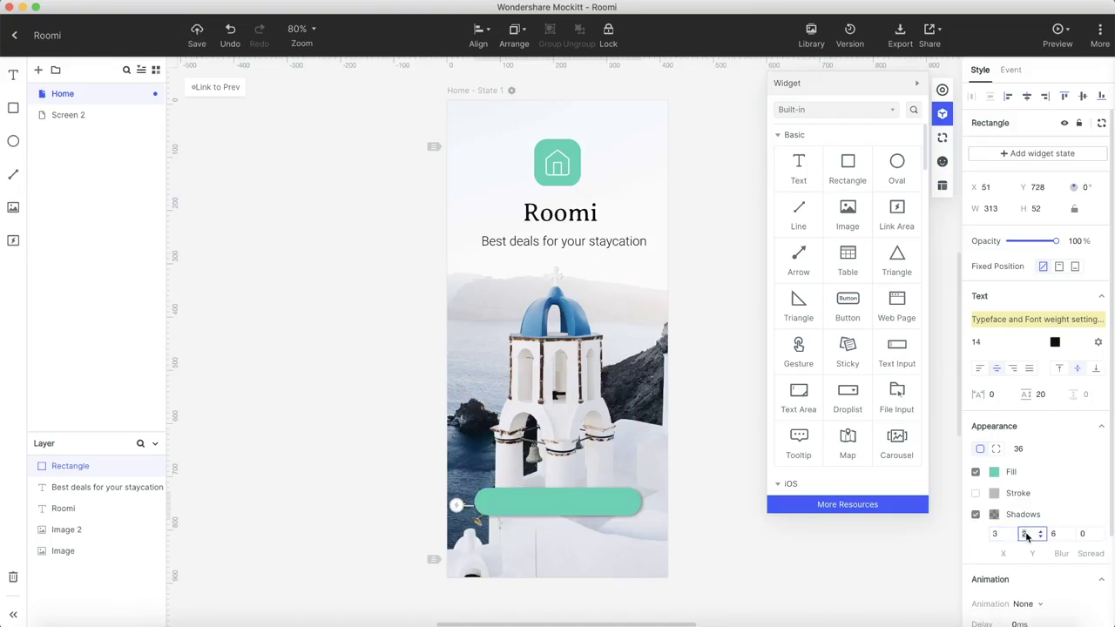
click(1056, 537)
click(1097, 535)
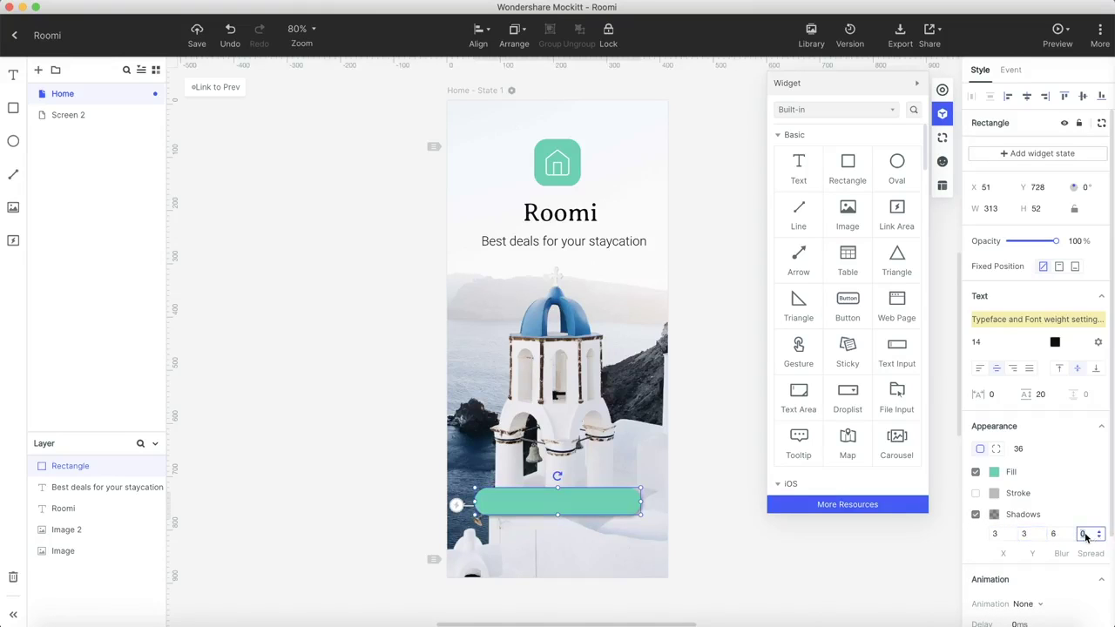
text(12)
key(Return)
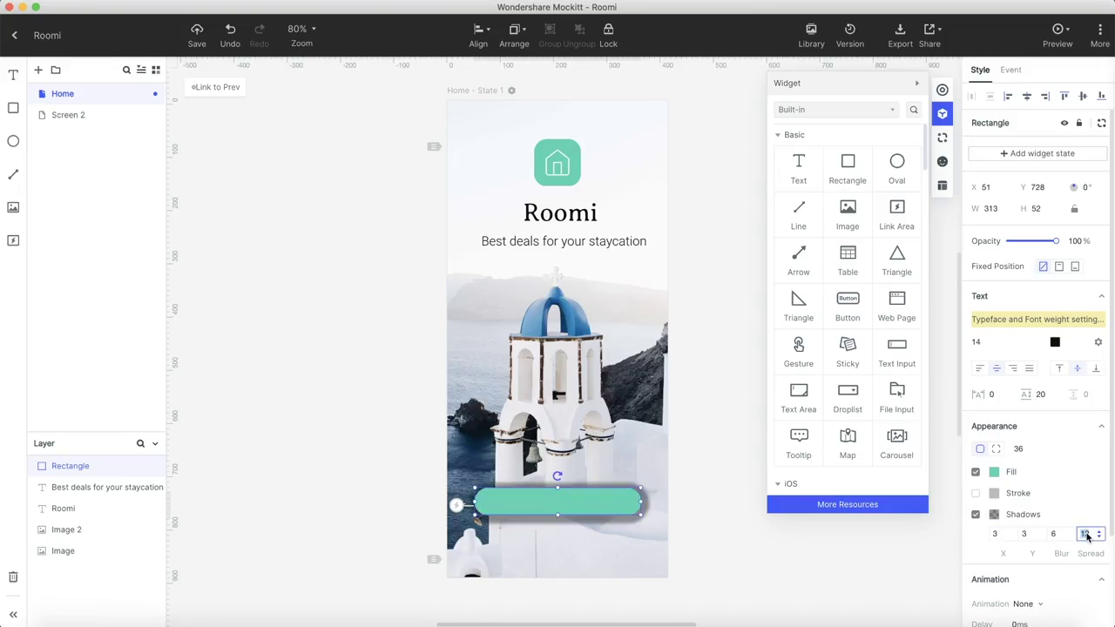
click(993, 514)
drag(878, 505, 857, 505)
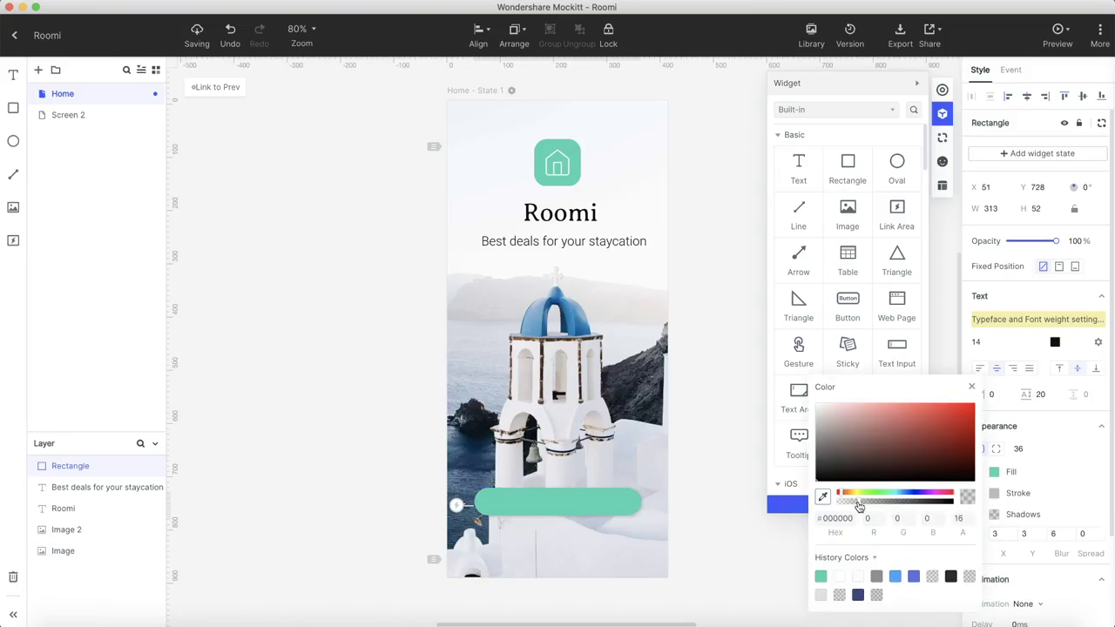
click(704, 532)
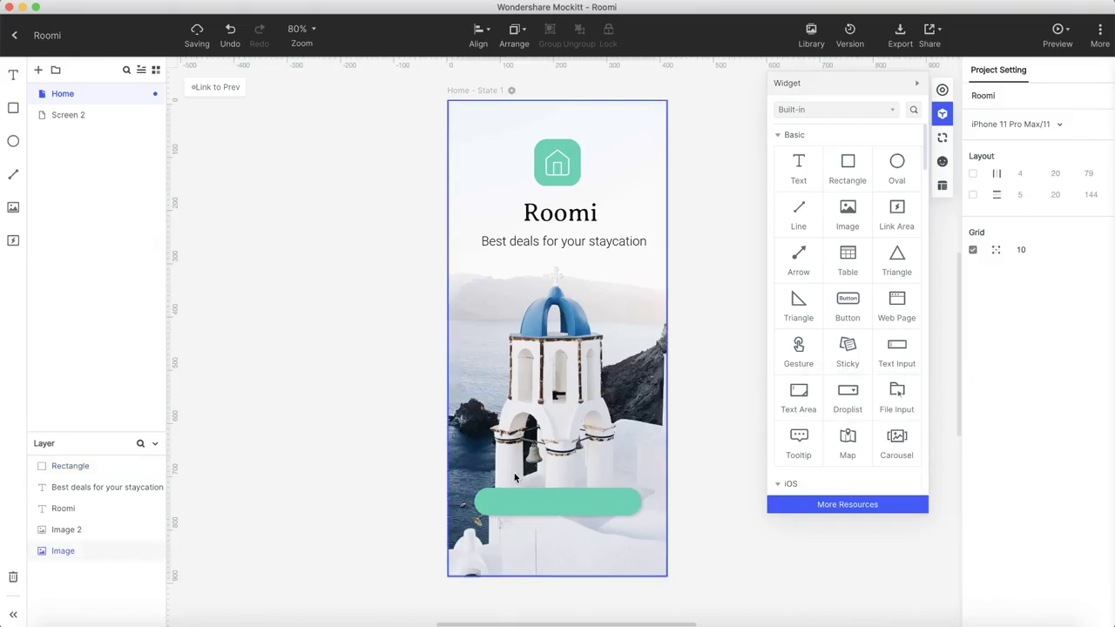
click(608, 514)
drag(799, 165, 558, 503)
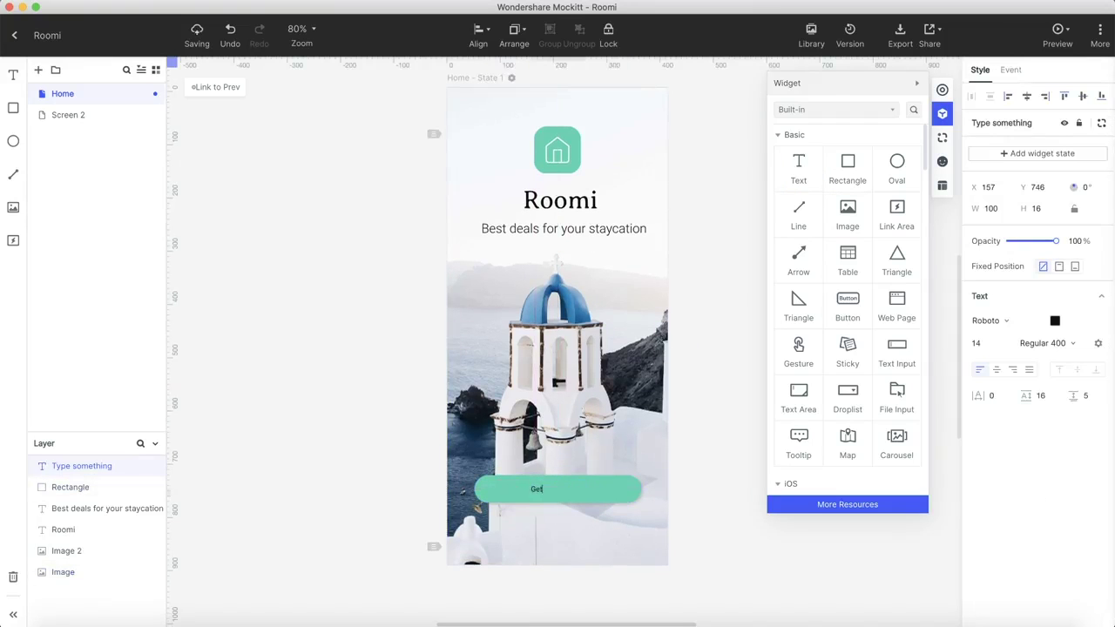
Style the Get Started label centred, white, Bold 700 at size 24.
click(556, 491)
click(996, 369)
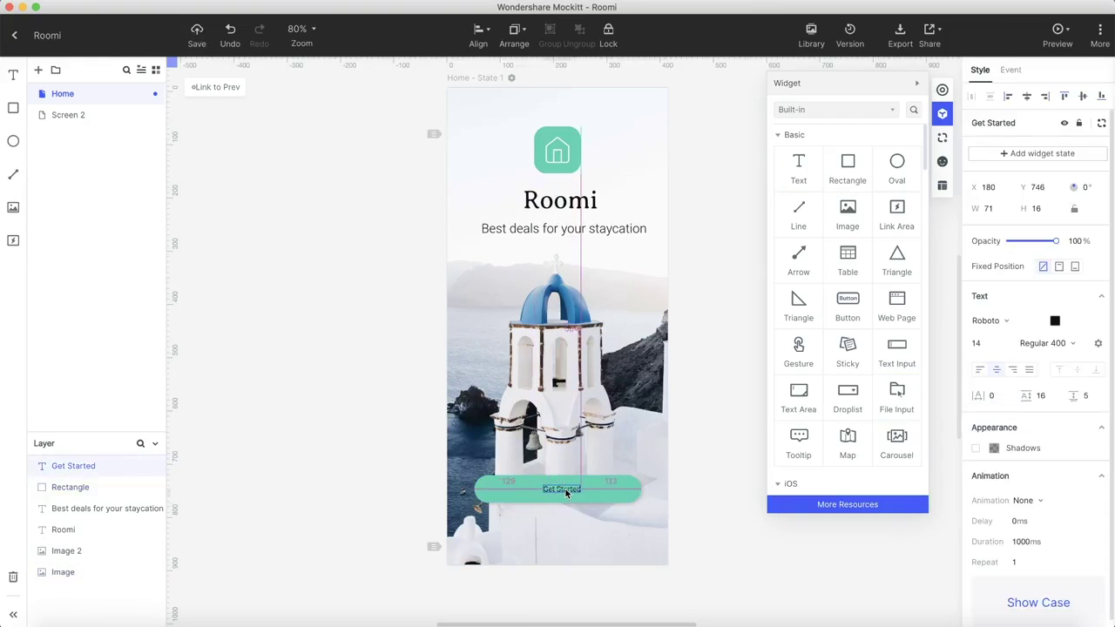
drag(557, 489, 557, 490)
click(1054, 321)
drag(902, 308, 885, 291)
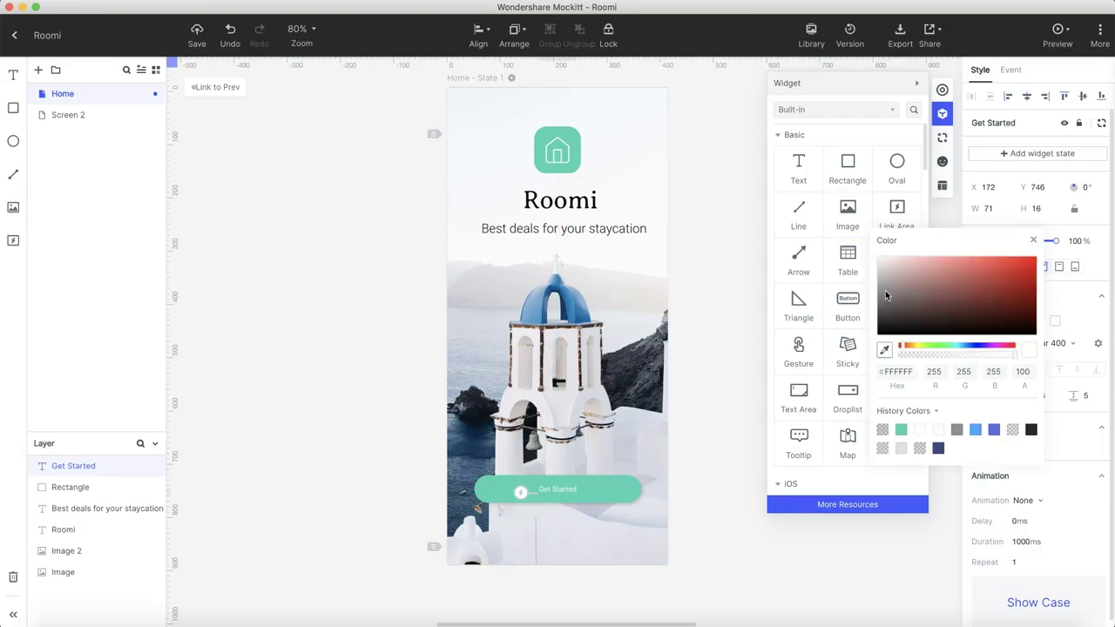
click(1081, 322)
click(1082, 345)
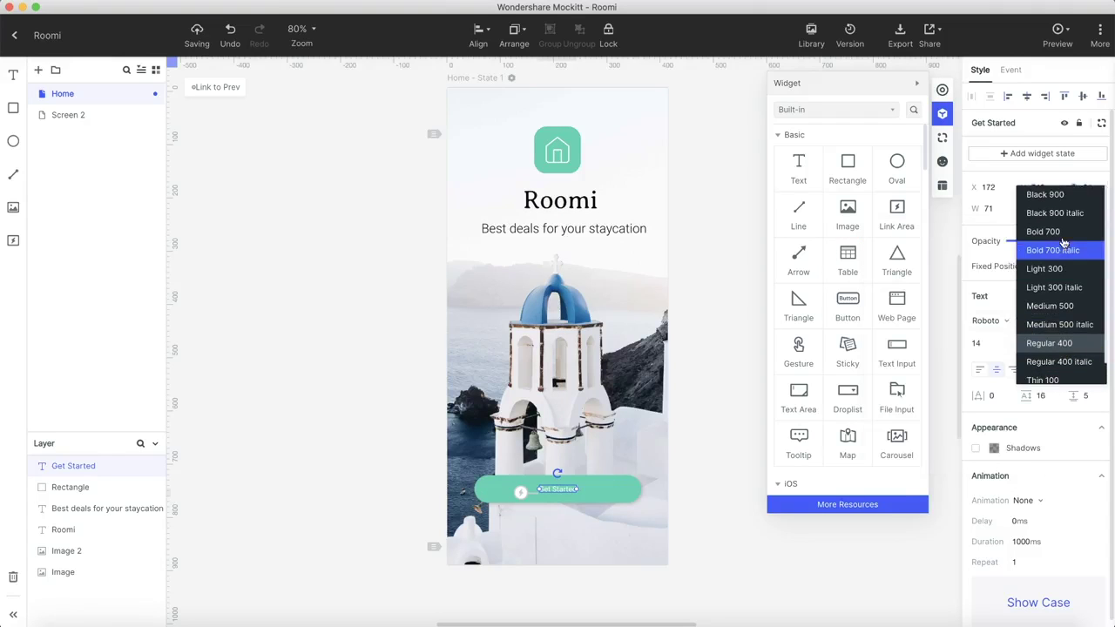
click(1057, 231)
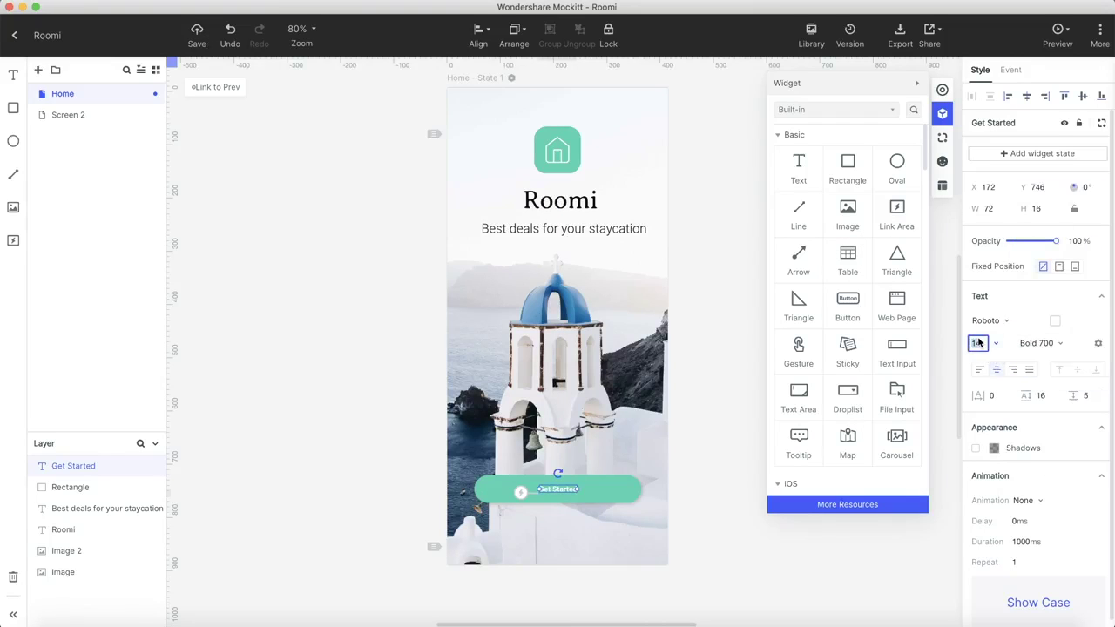
text(24)
Group the Get Started label with the green rectangle and start renaming the group.
double_click(572, 484)
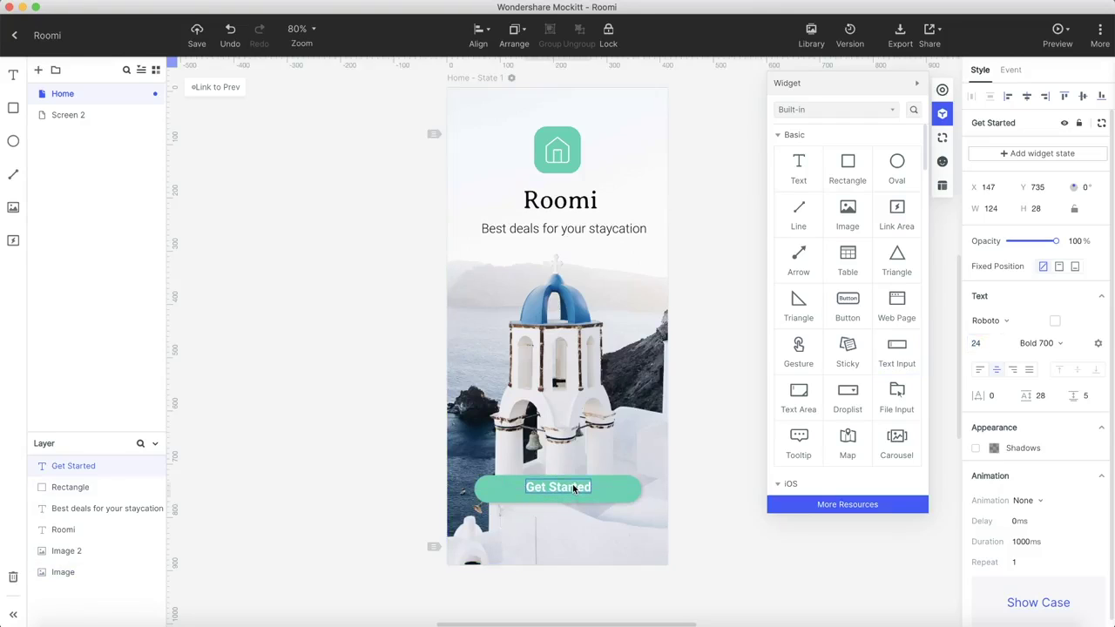
key(super+g)
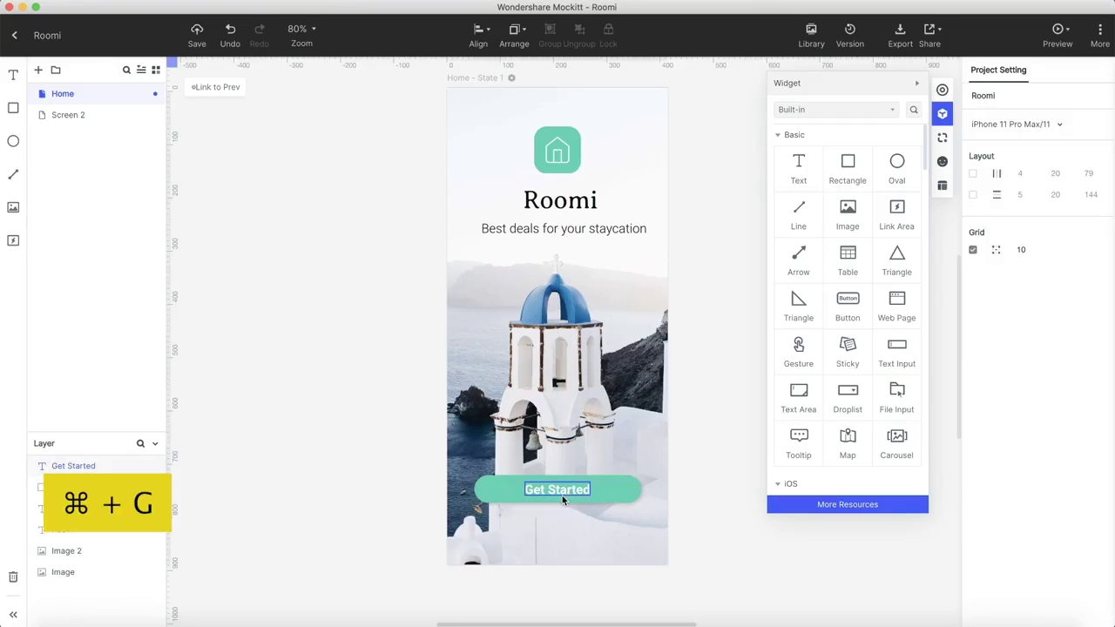
click(561, 492)
shift+click(619, 488)
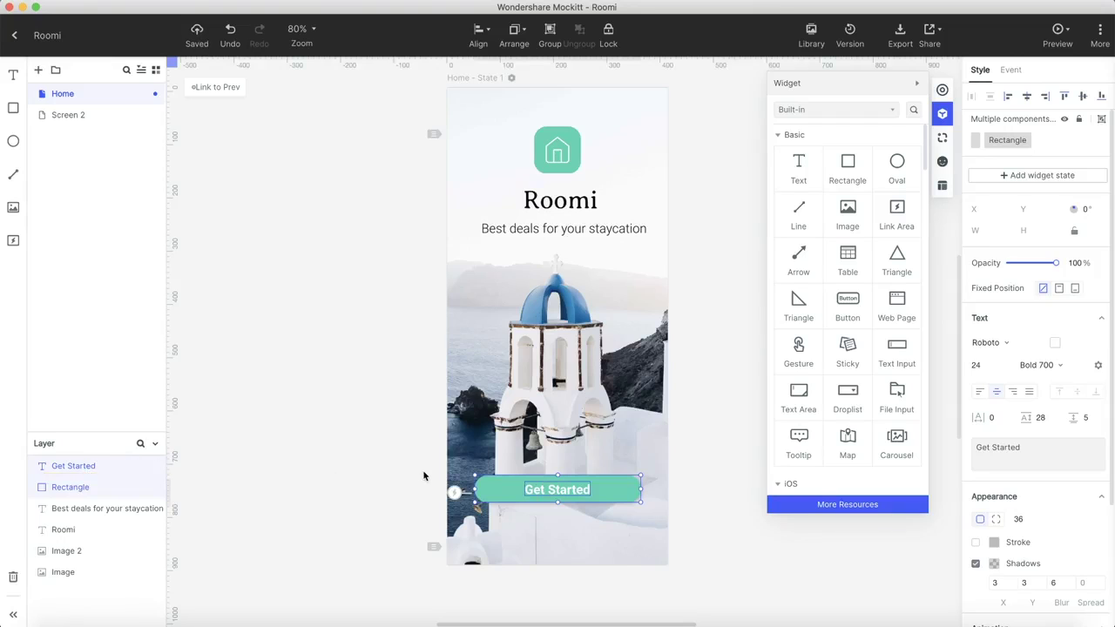
key(super+g)
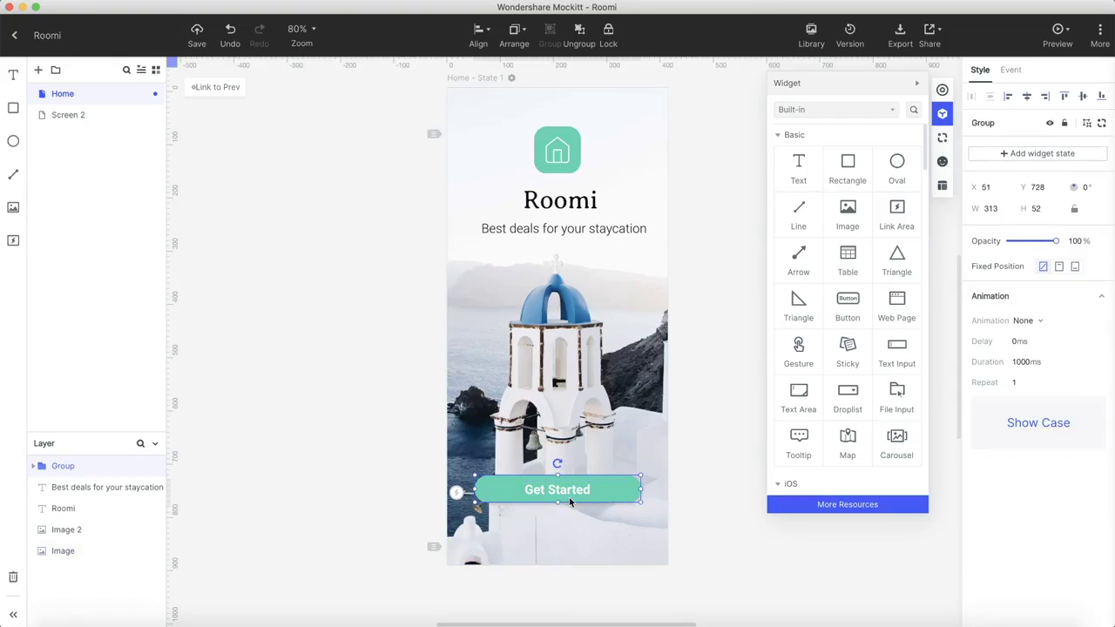
double_click(57, 466)
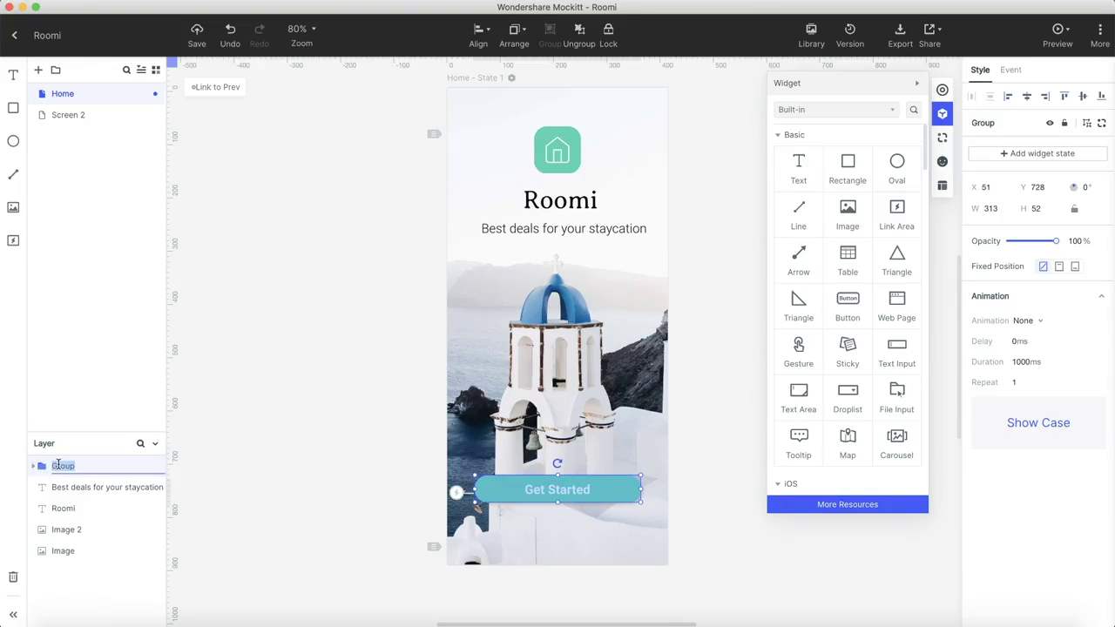
Duplicate the tagline to the bottom as 'Already have account? Login', underline Login, and add a new screen.
click(558, 228)
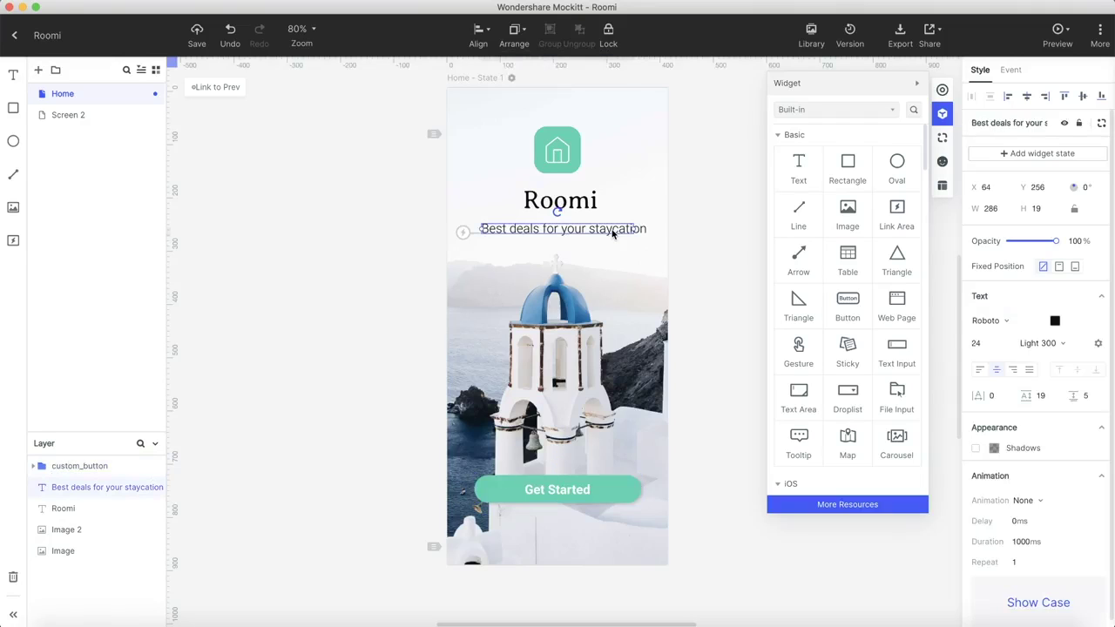
key(super+d)
drag(609, 244, 573, 552)
double_click(568, 549)
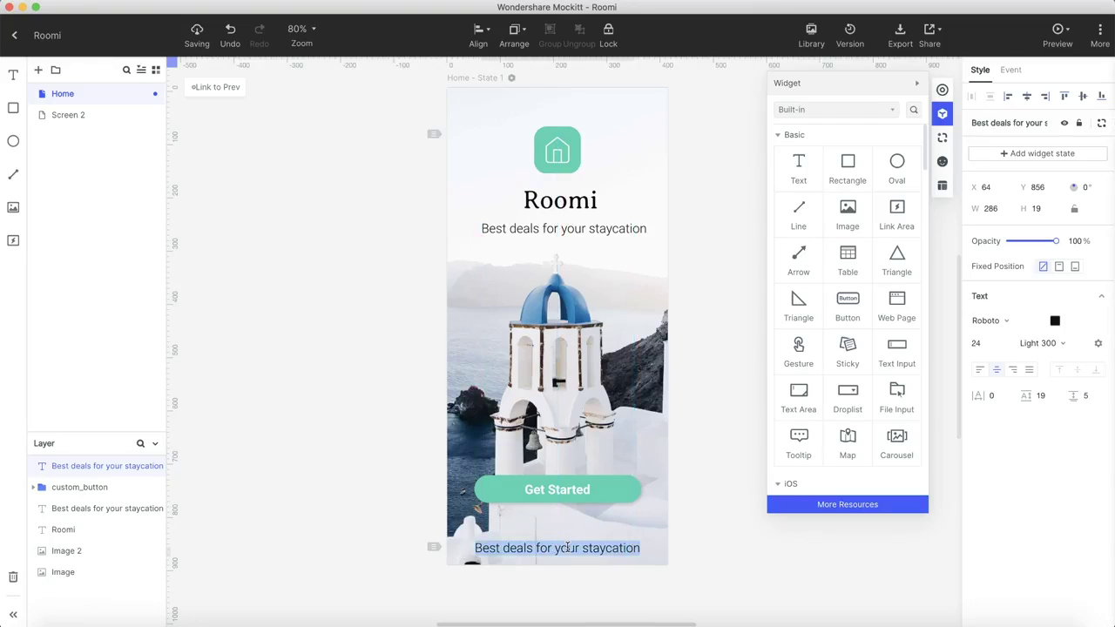
text(Alre)
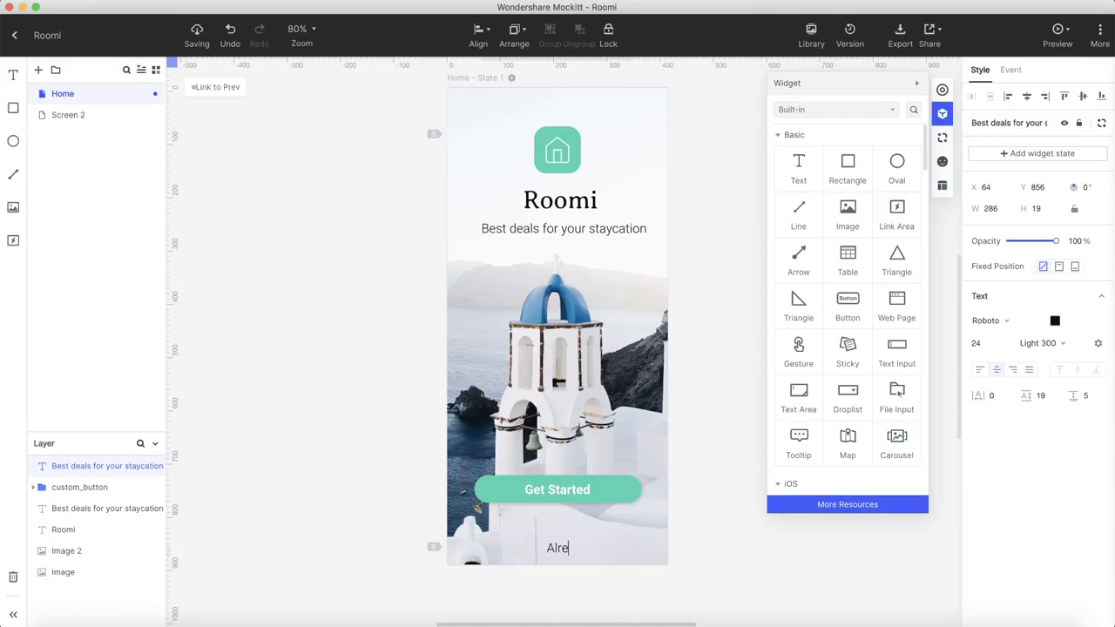
text(ady have account? Login)
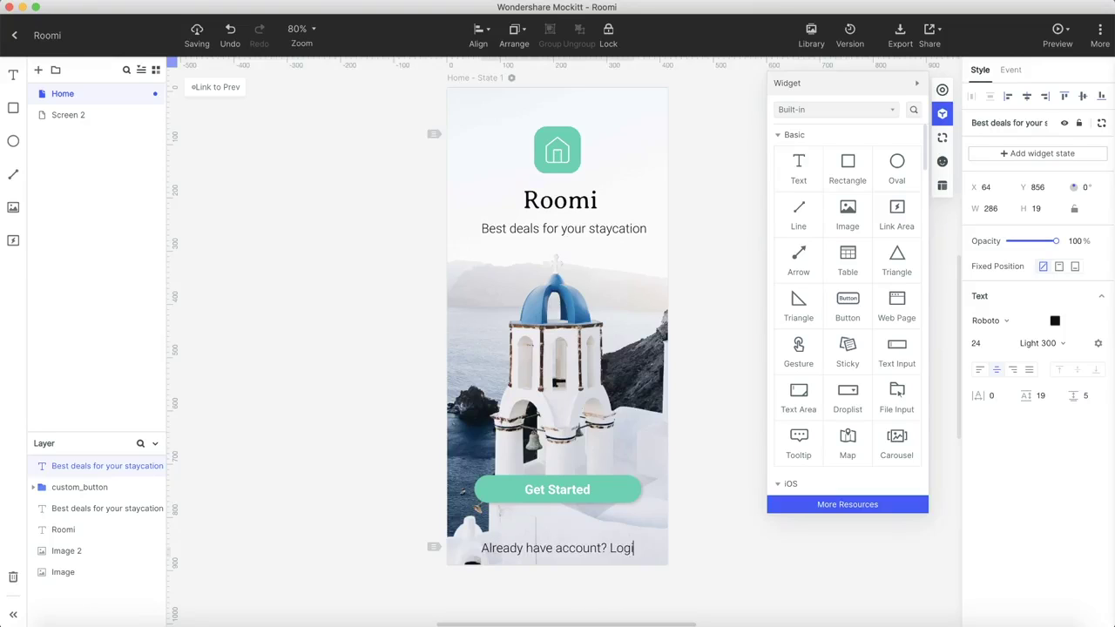
key(shift+Left)
key(shift+Left)
key(shift+Left)
key(shift+Left)
key(shift+Left)
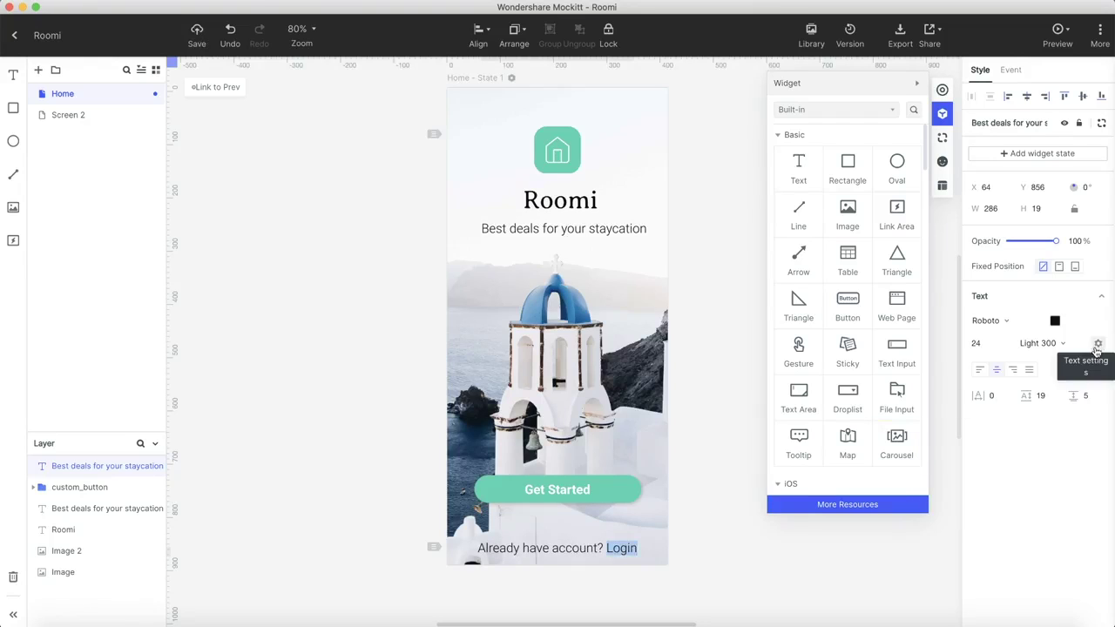
click(1097, 344)
click(808, 576)
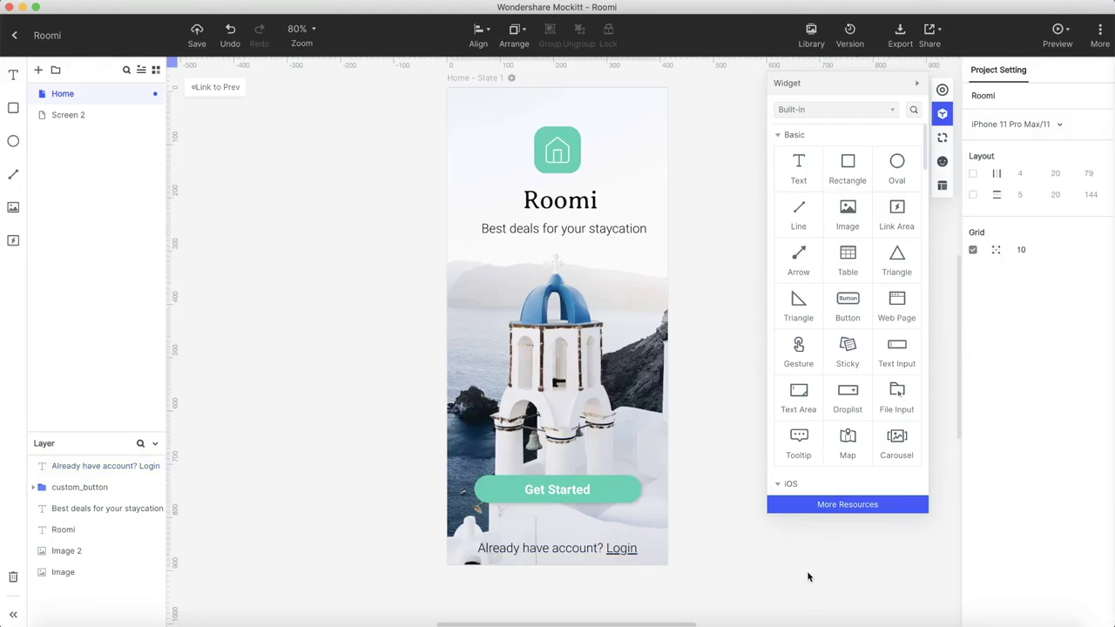
click(40, 72)
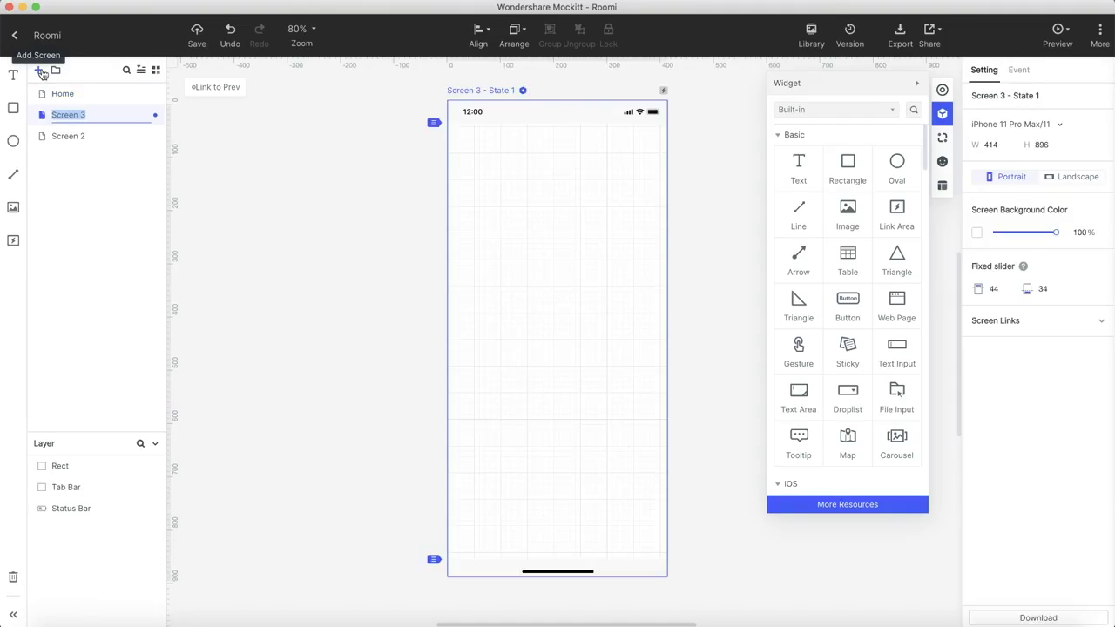
Name the new screen Onboarding and delete its status bar, tab bar and home indicator.
text(Onboarding)
key(Return)
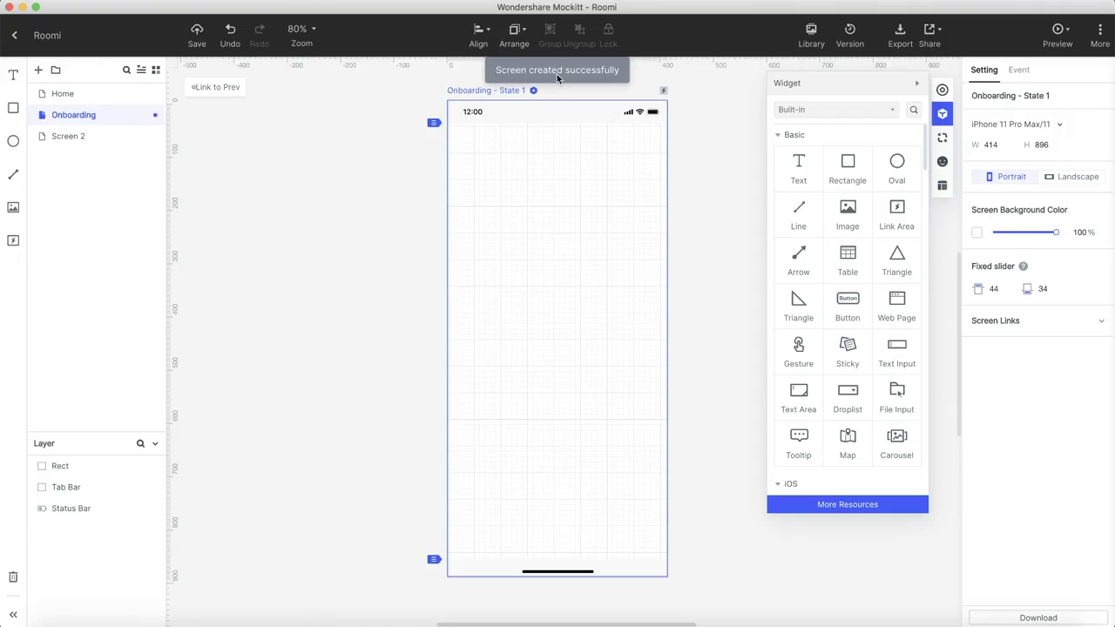
click(557, 112)
shift+click(627, 566)
shift+click(570, 573)
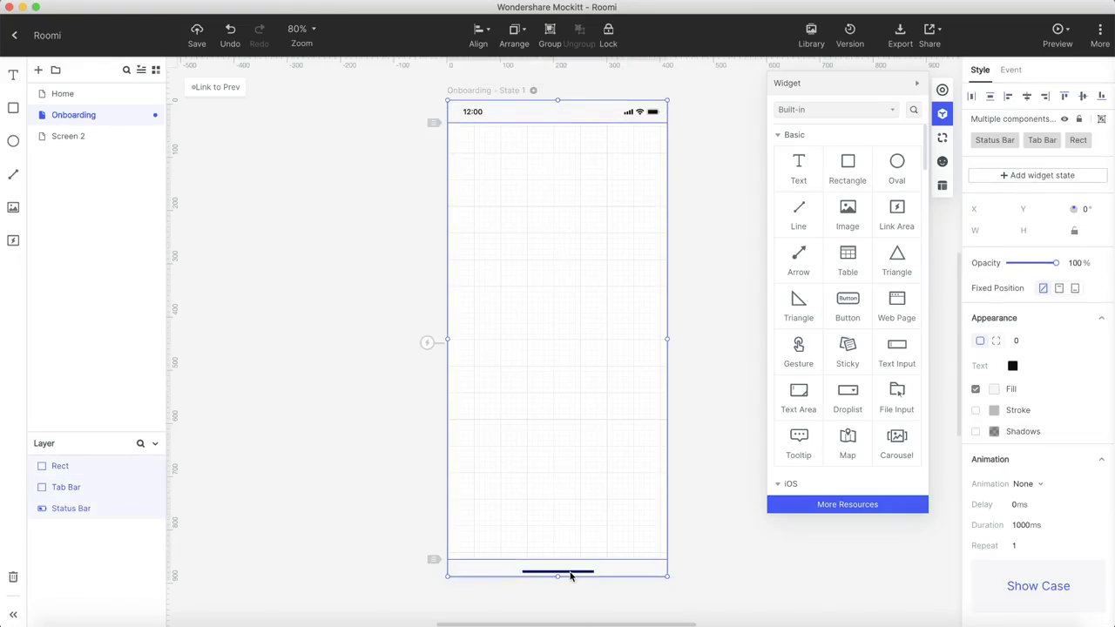
key(Delete)
Add a locked full-screen rectangle, then place a carousel near the top.
drag(847, 170, 667, 575)
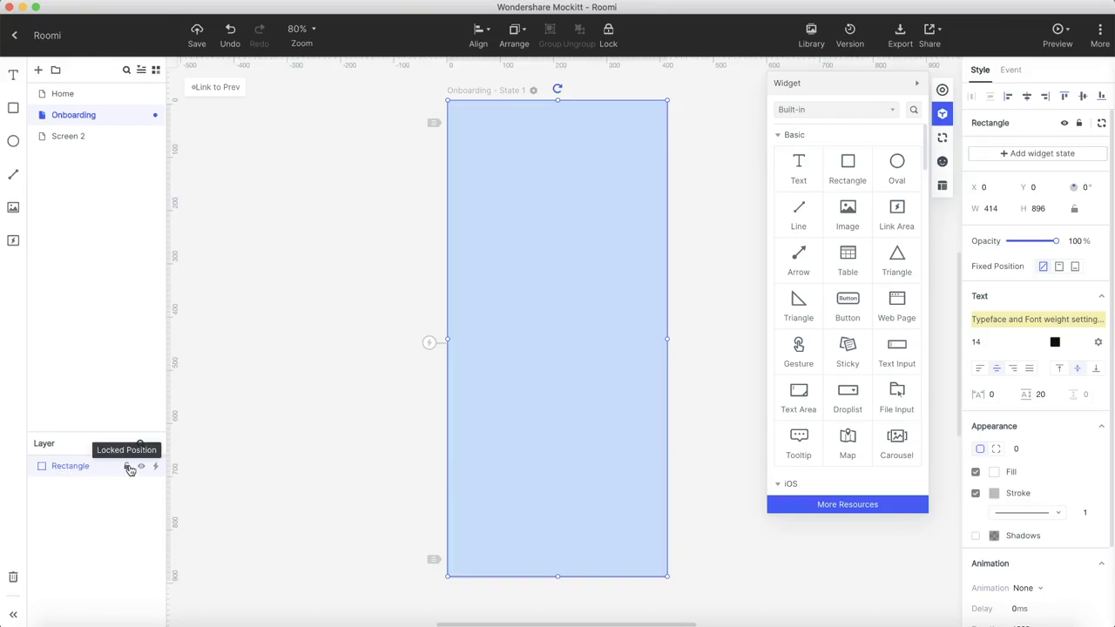
click(127, 466)
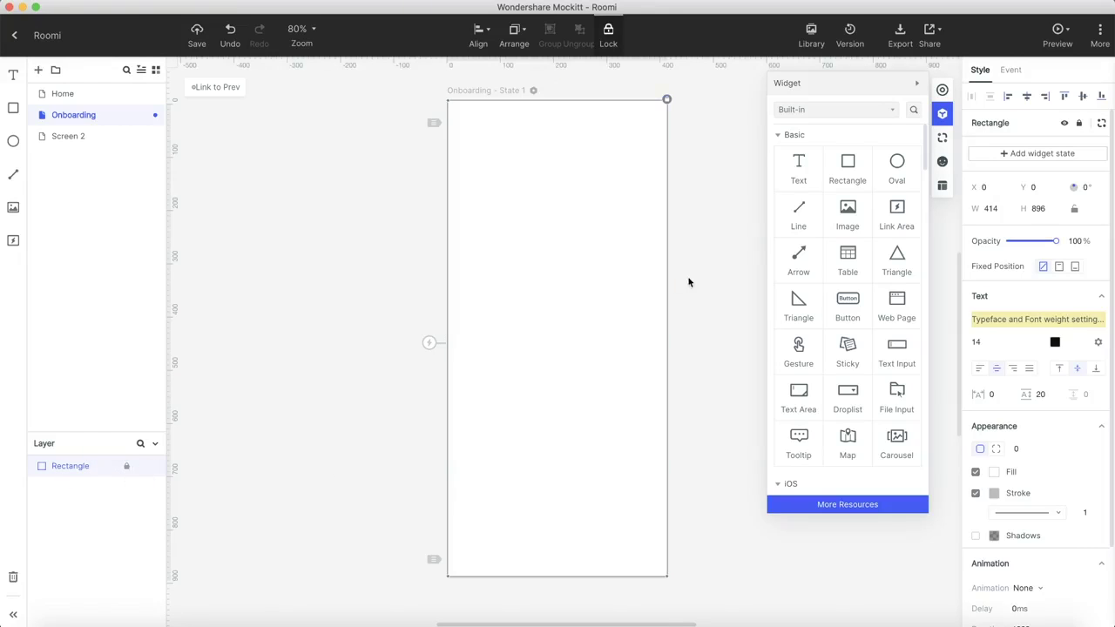
click(694, 281)
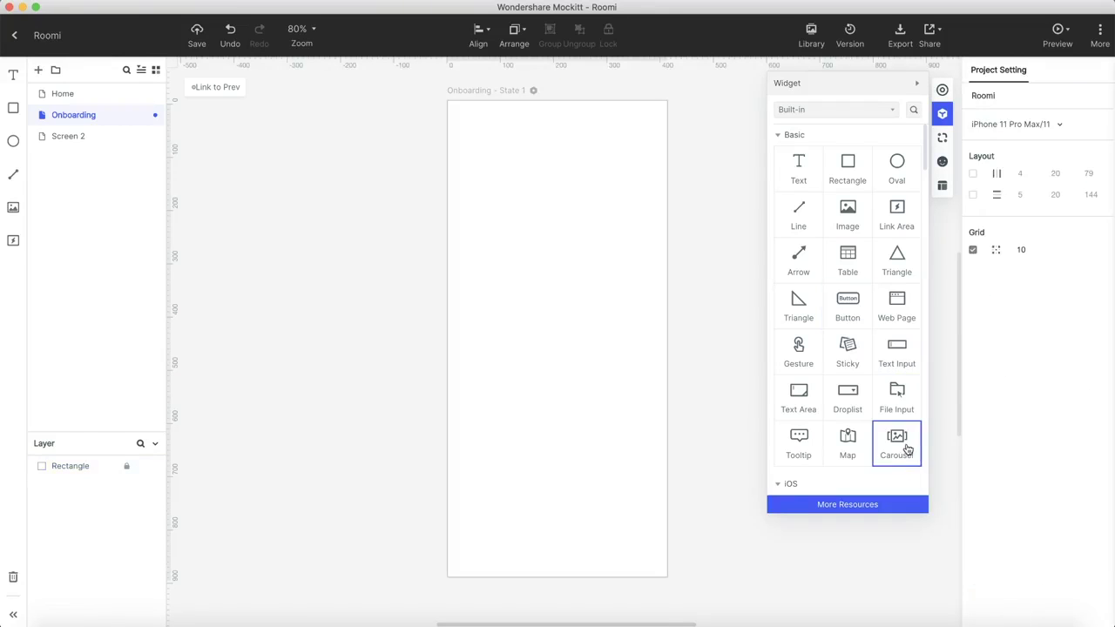
drag(901, 438, 578, 207)
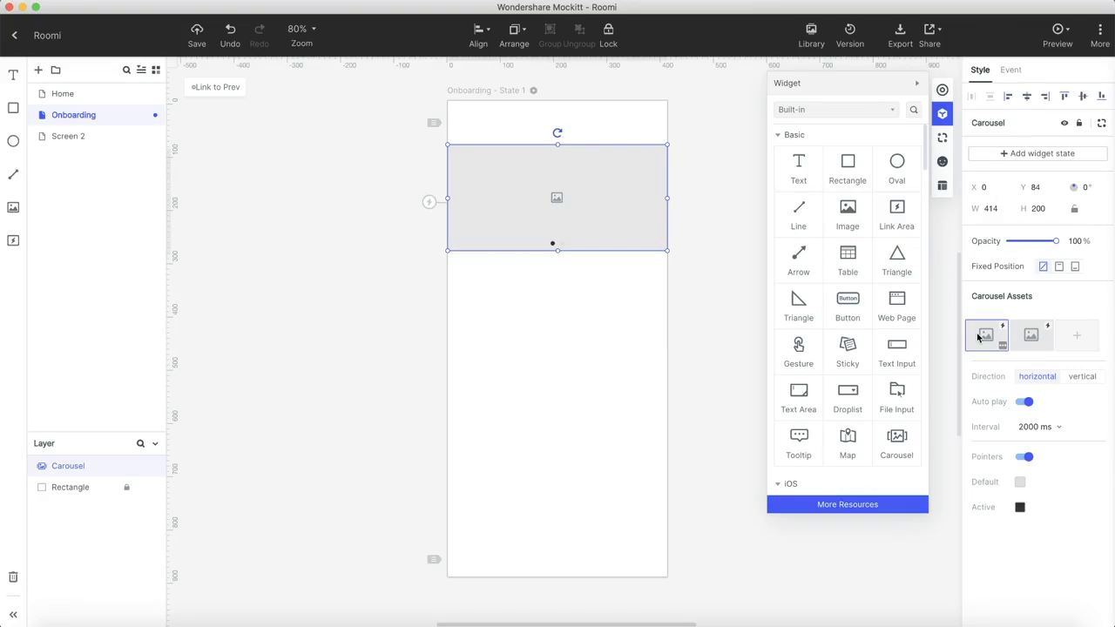
Upload onboarding1.png as the carousel's first slide.
click(1002, 347)
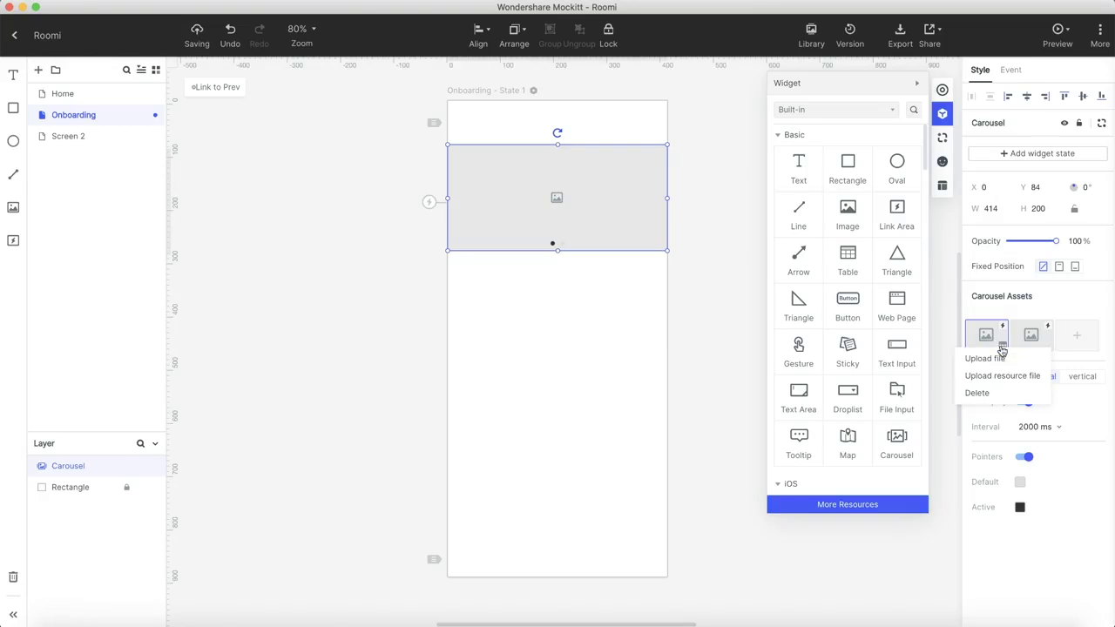
click(985, 357)
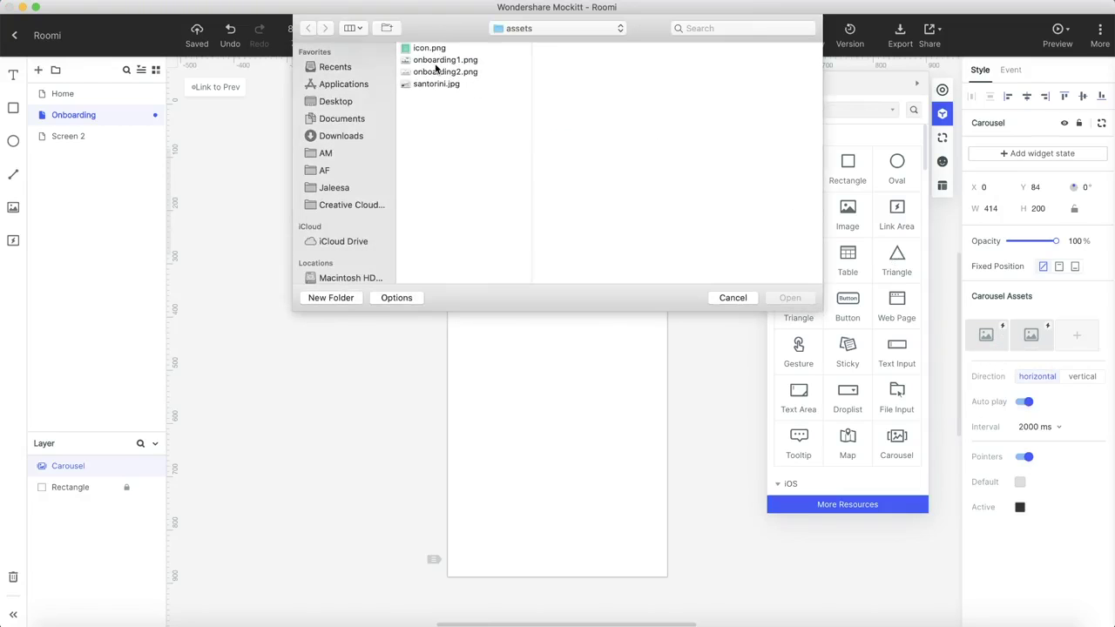
click(439, 60)
click(786, 298)
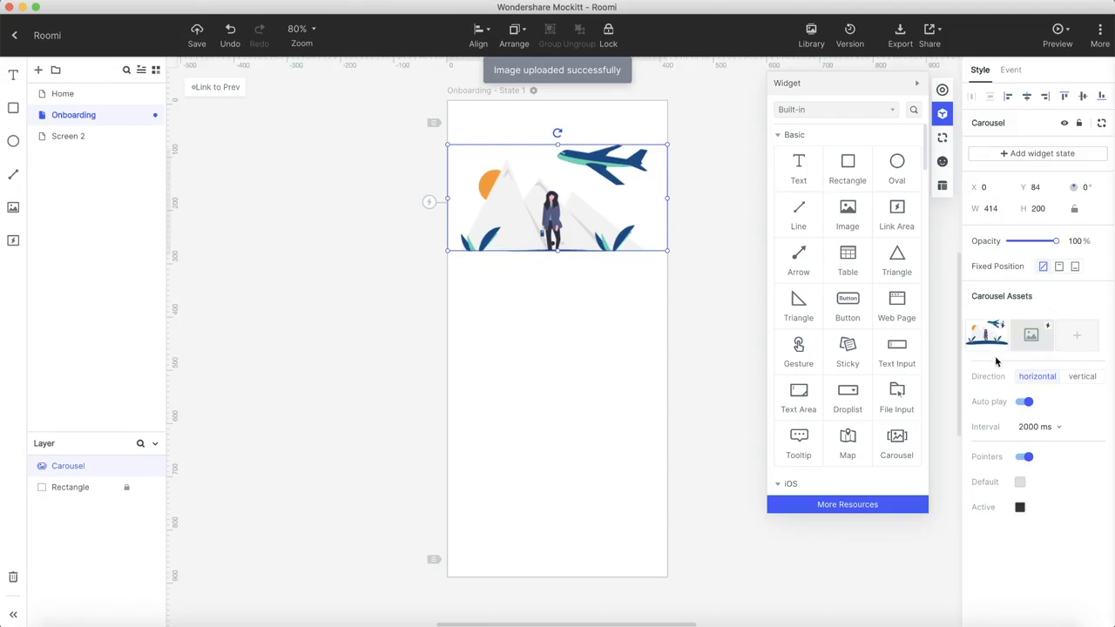
Upload onboarding2.png as the second slide and stretch the carousel taller to 414×272.
click(1045, 348)
click(1040, 366)
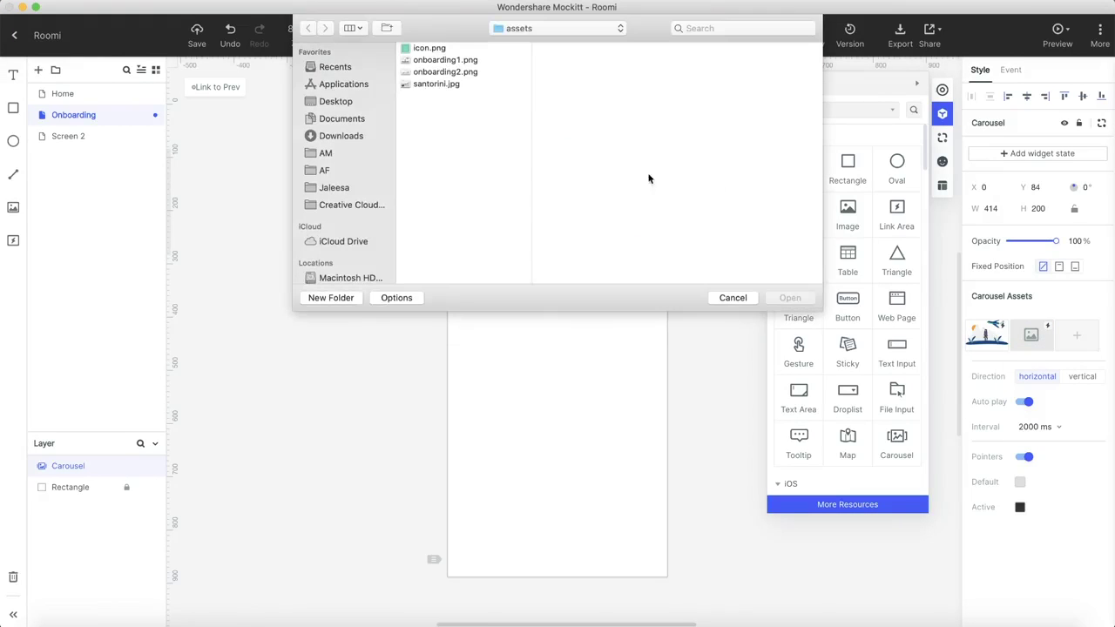
click(453, 73)
click(803, 300)
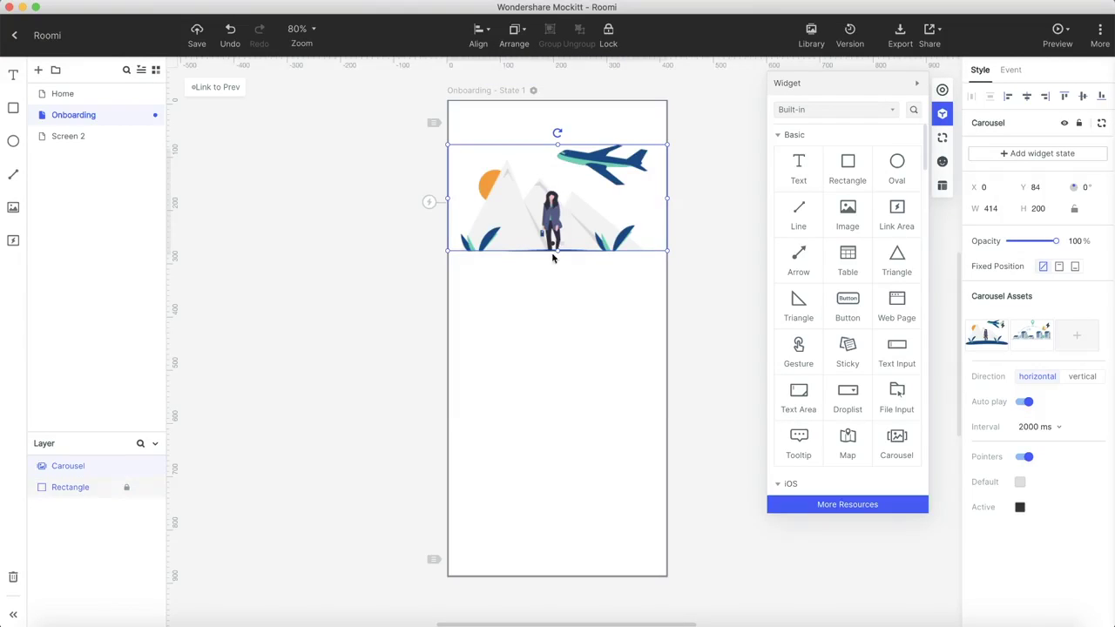
drag(555, 252, 555, 289)
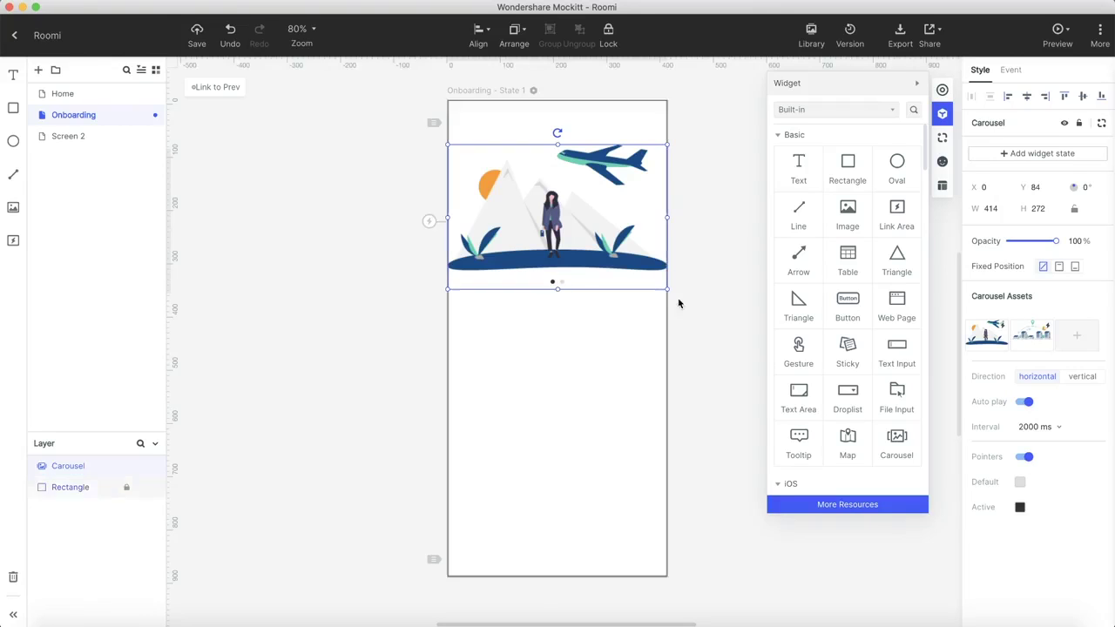
Turn the carousel's active dot teal, preview the slides, then select Home's Roomi title.
click(1019, 507)
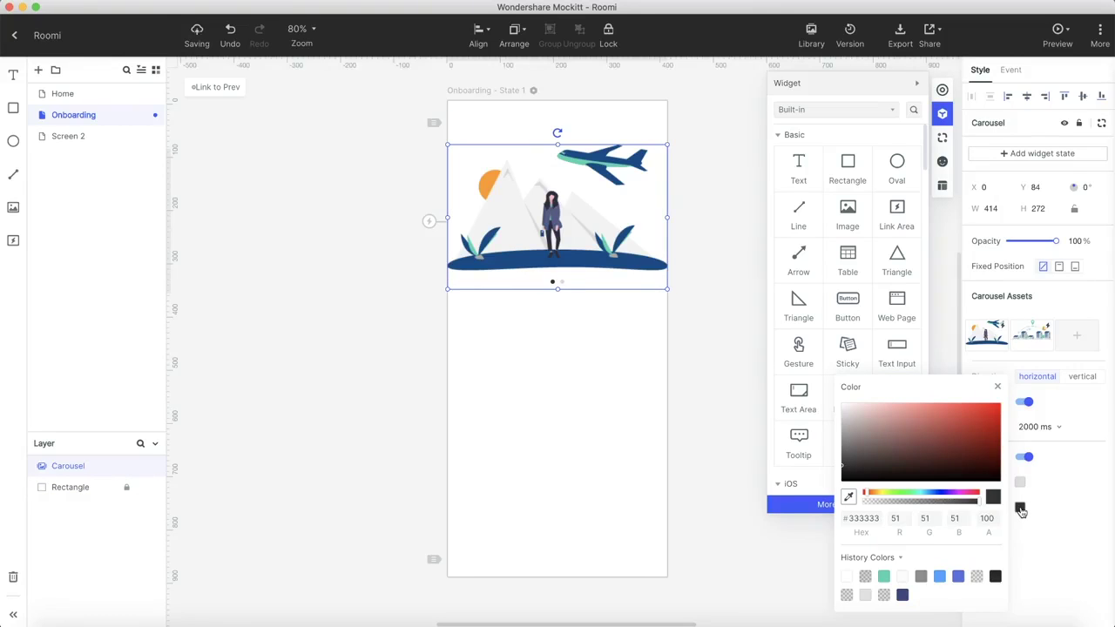
click(884, 577)
click(1057, 35)
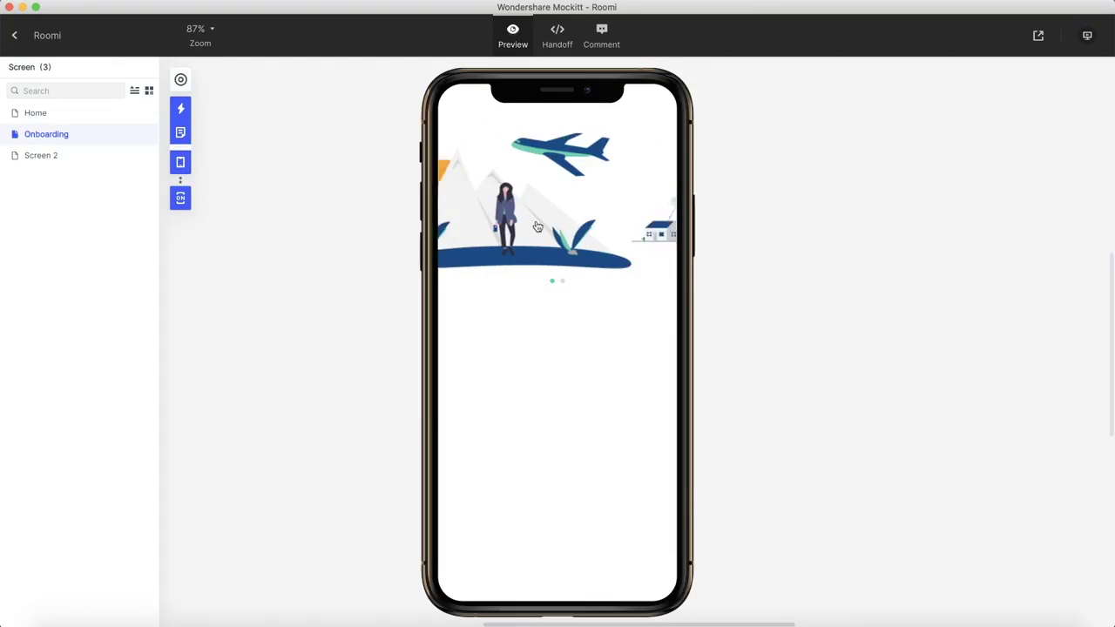
click(14, 35)
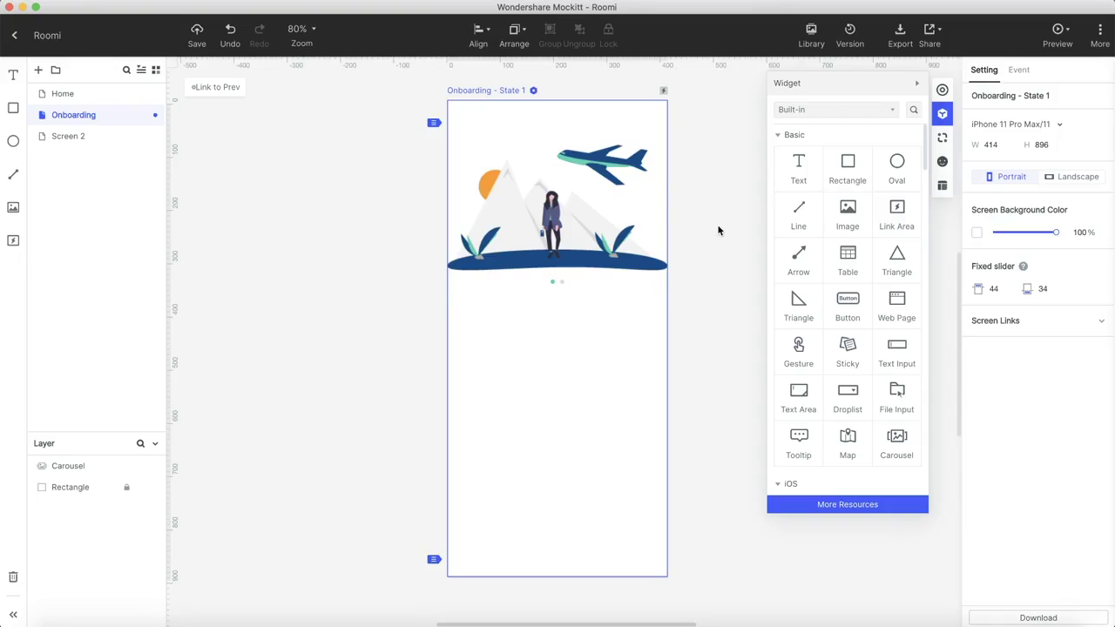
click(68, 97)
click(572, 218)
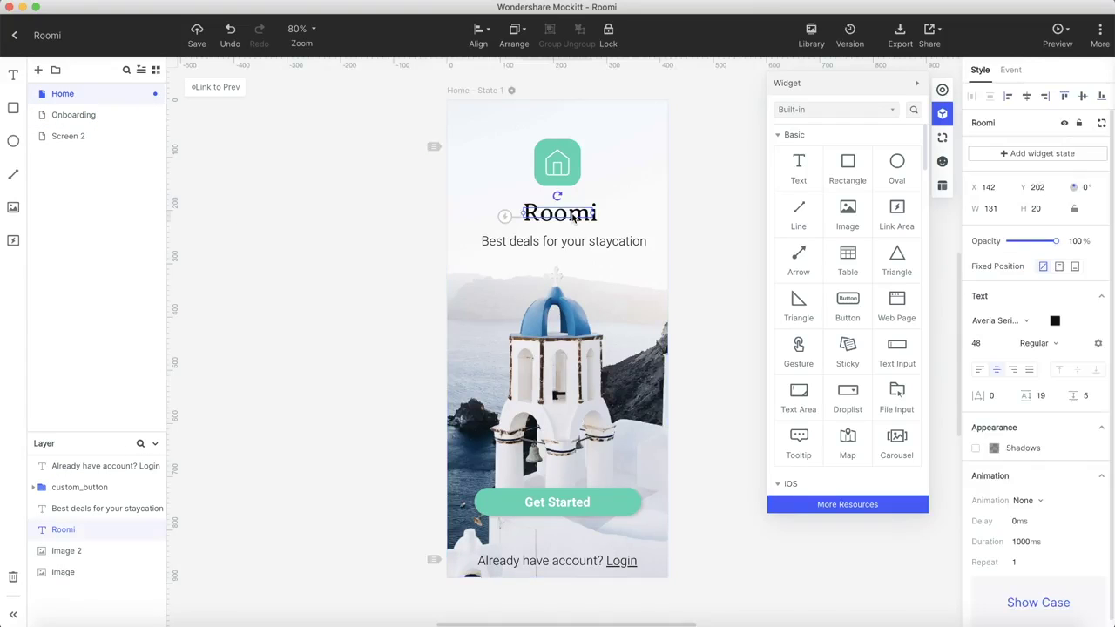
Paste the Roomi title and Best deals tagline onto Onboarding below the carousel.
click(84, 114)
key(ctrl+v)
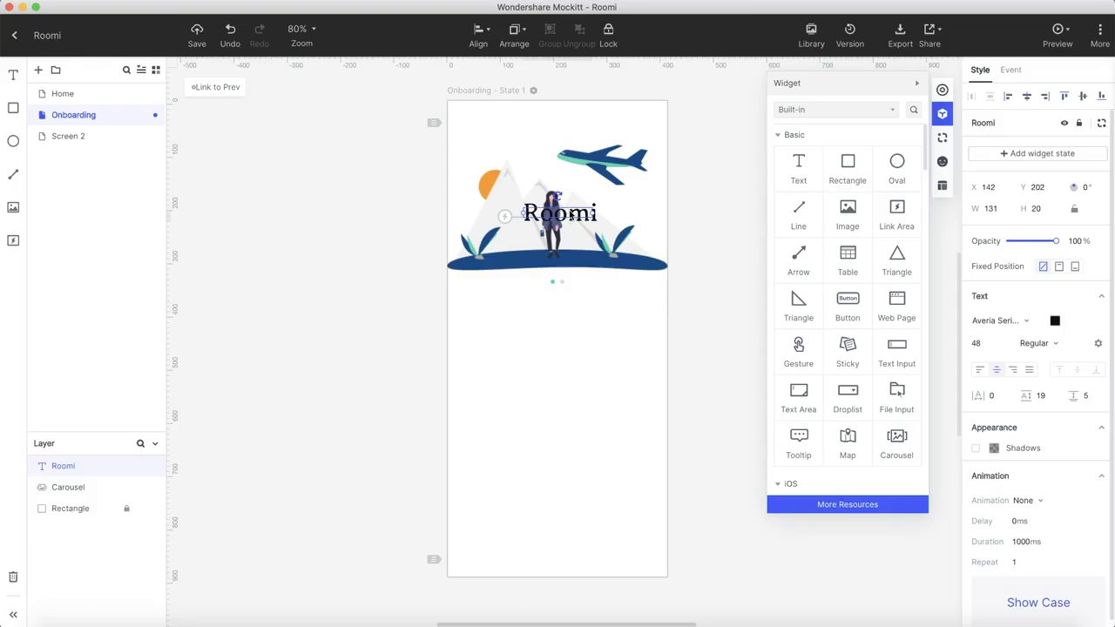
drag(566, 219, 563, 357)
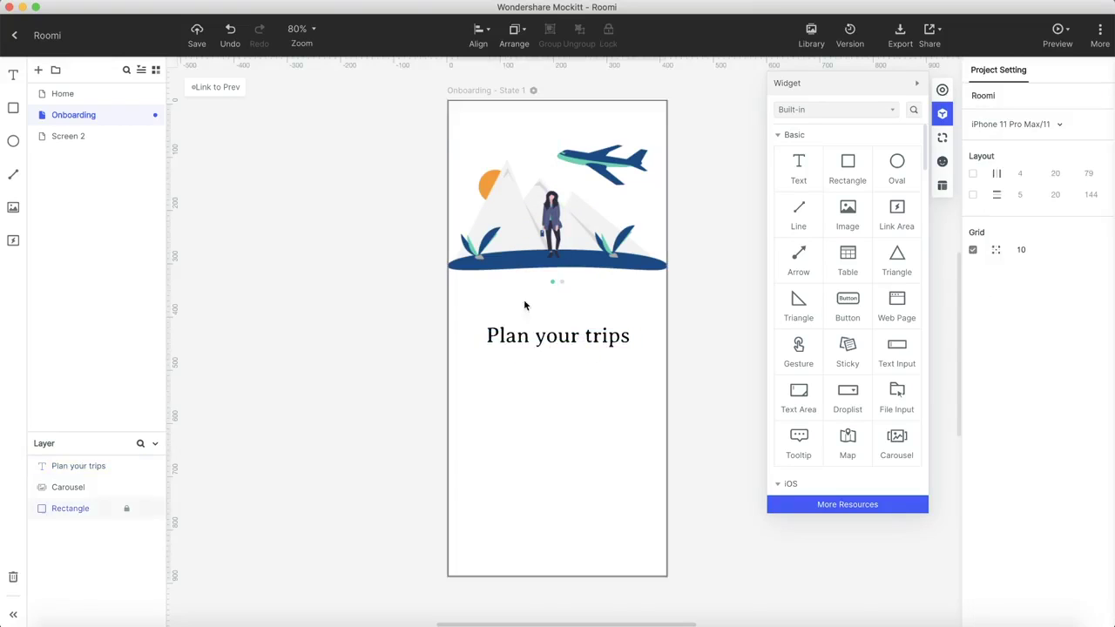
click(729, 309)
key(ctrl+v)
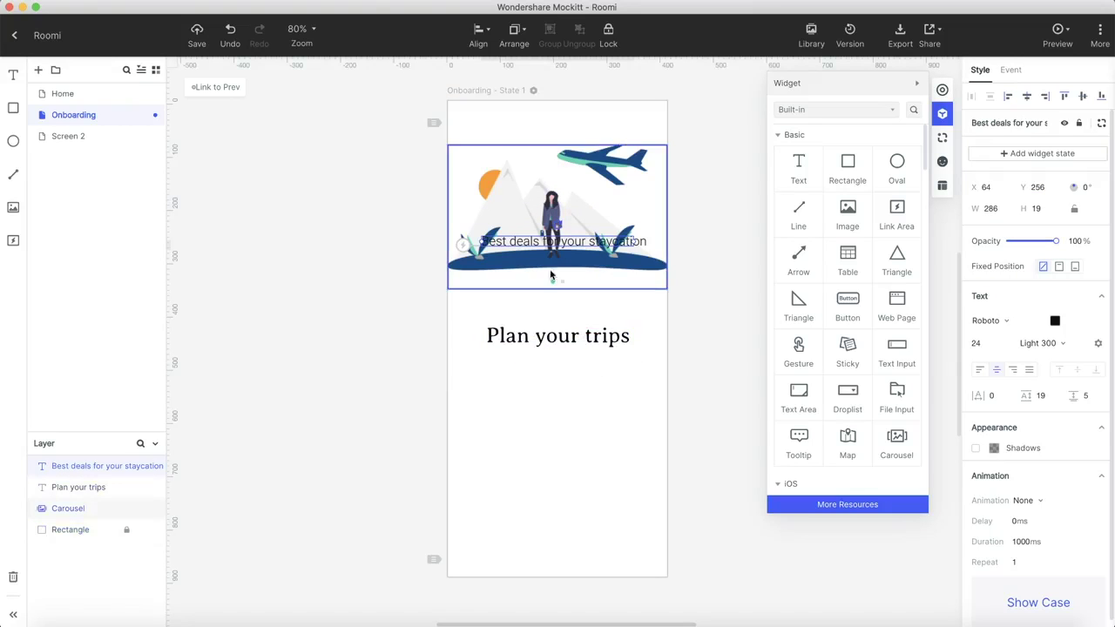
drag(547, 253, 548, 392)
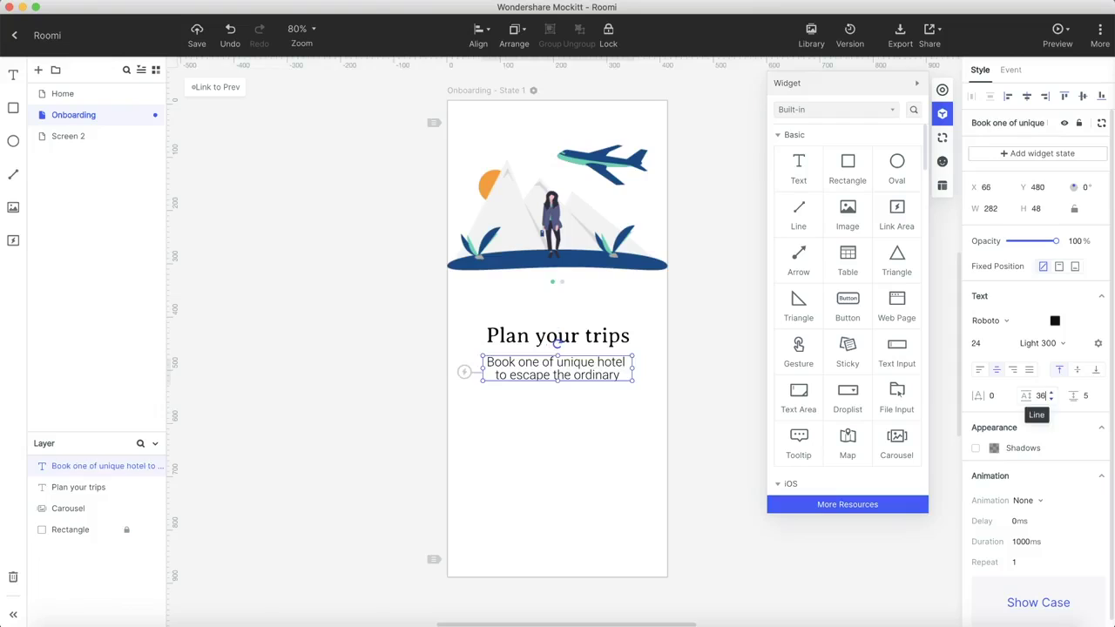
Set the tagline's line spacing to 36 and widen its box to show both lines.
click(1040, 396)
text(36)
mouse_move(556, 378)
mouse_down()
mouse_move(557, 393)
mouse_move(569, 390)
mouse_up()
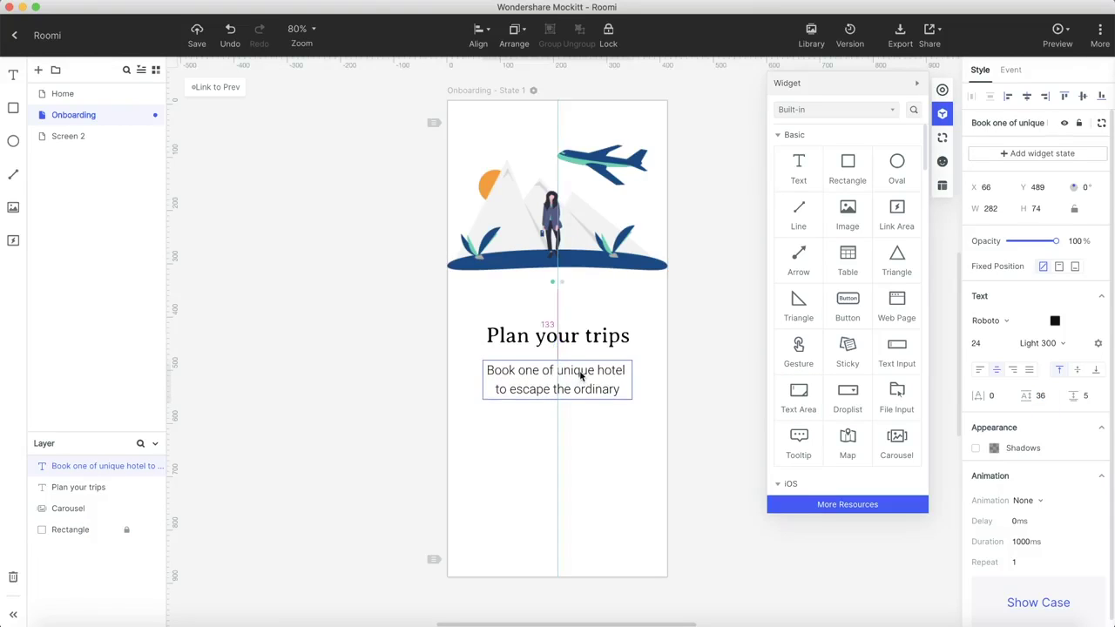
key(Escape)
Duplicate the Log in button below itself and relabel the copy 'Create Account'.
click(61, 93)
key(ctrl+c)
click(73, 114)
key(ctrl+v)
key(ctrl+z)
key(ctrl+z)
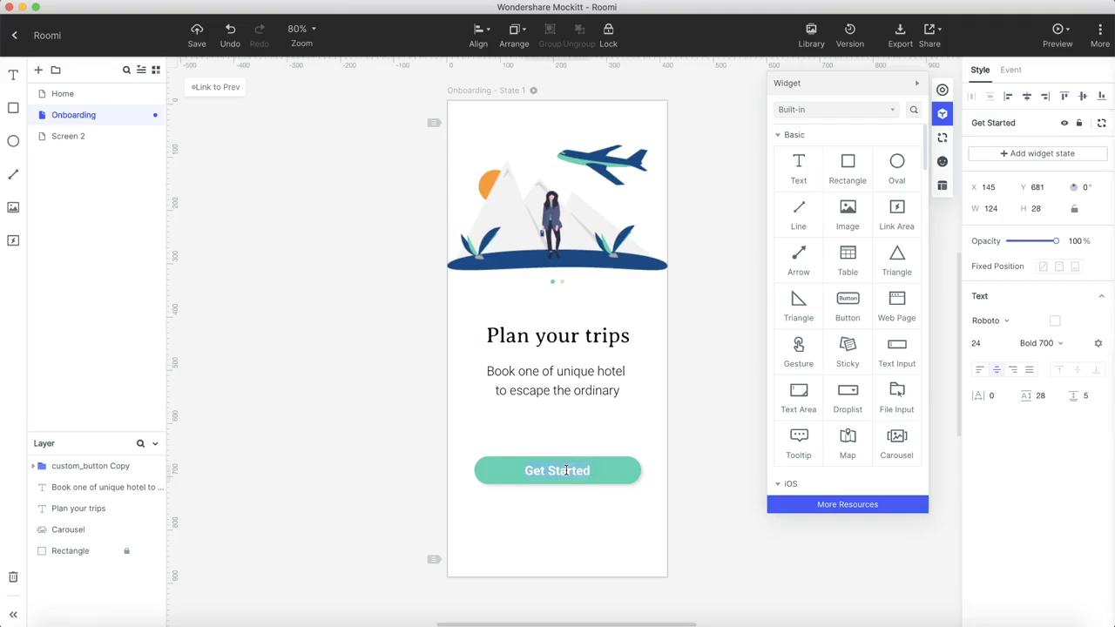
drag(589, 473, 584, 506)
double_click(583, 505)
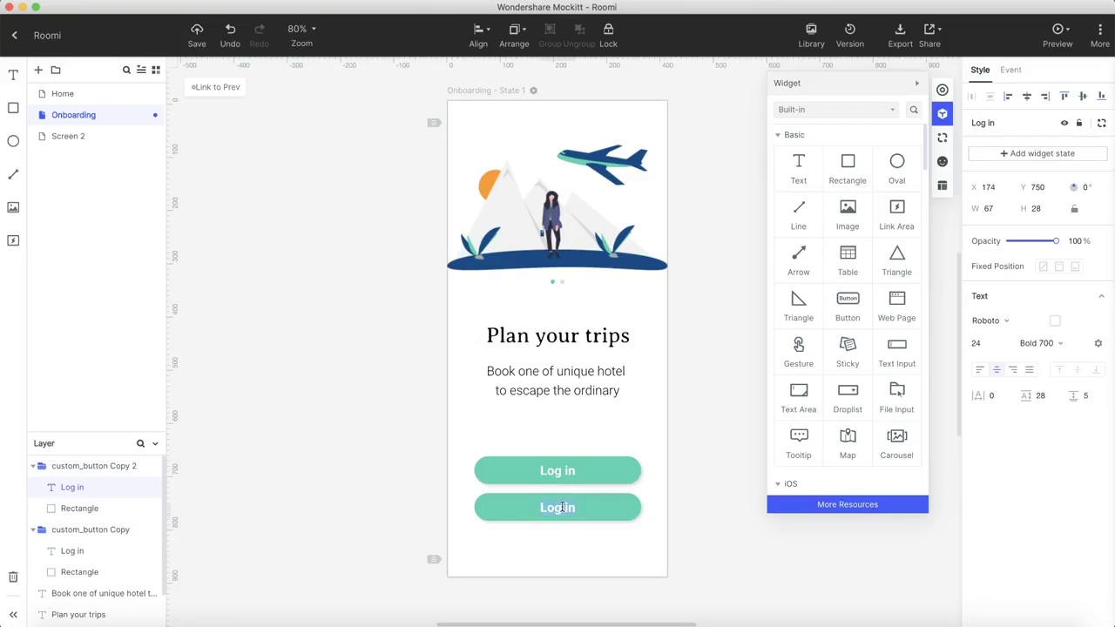
text(Create Account)
Give Create Account a white fill, dark label and adjusted font weight, then open preview options.
click(1055, 341)
click(626, 515)
click(993, 471)
click(813, 391)
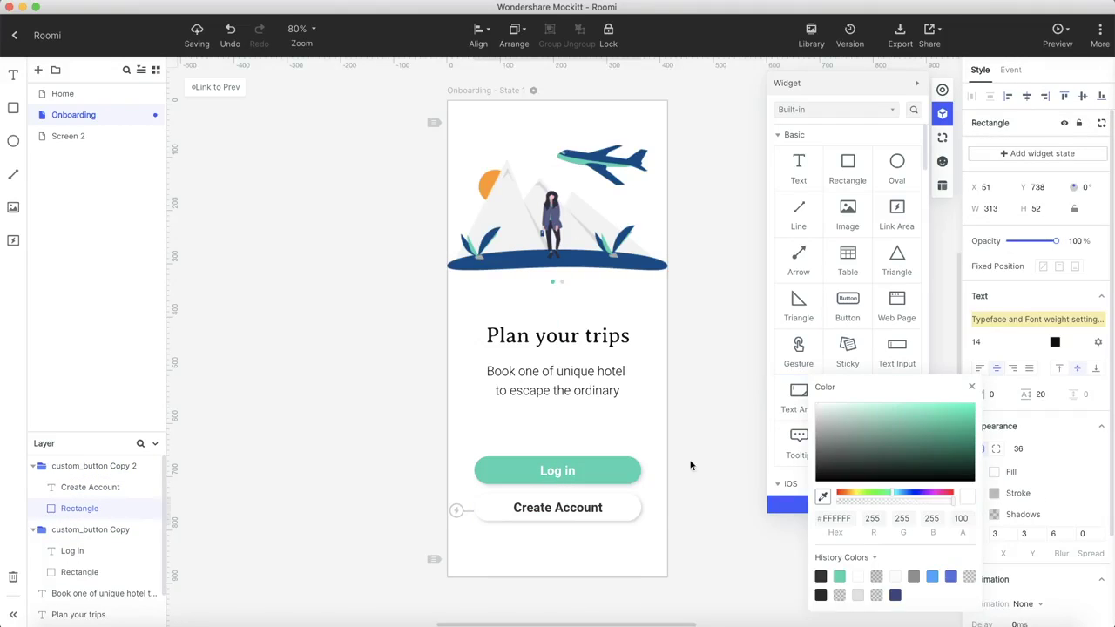
click(590, 512)
click(1058, 320)
click(1049, 417)
click(557, 470)
click(1058, 321)
click(719, 493)
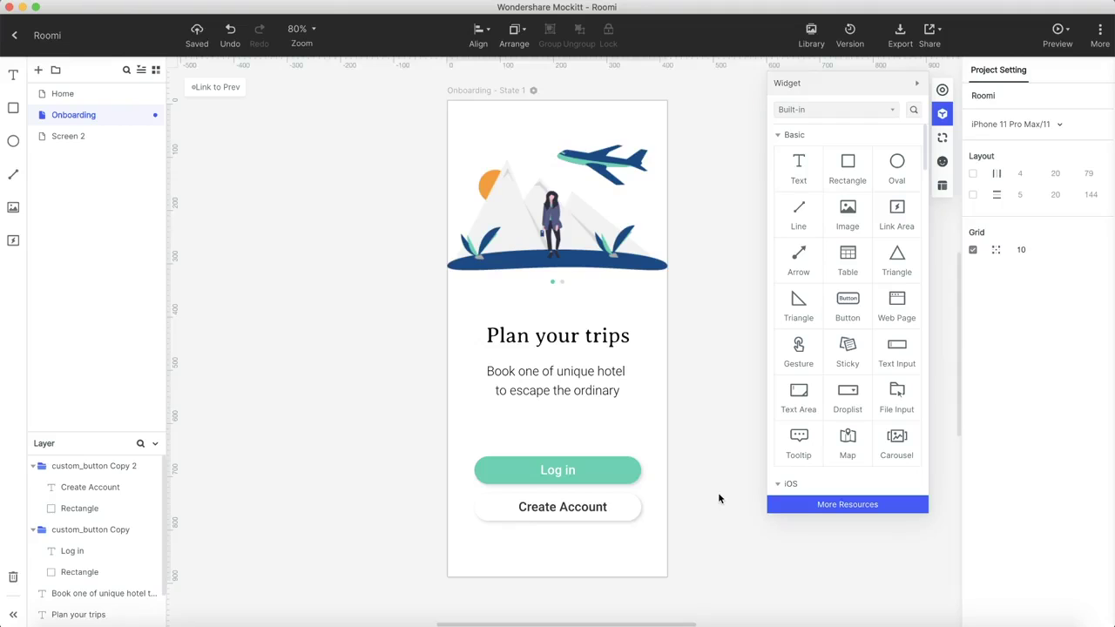
mouse_move(1054, 57)
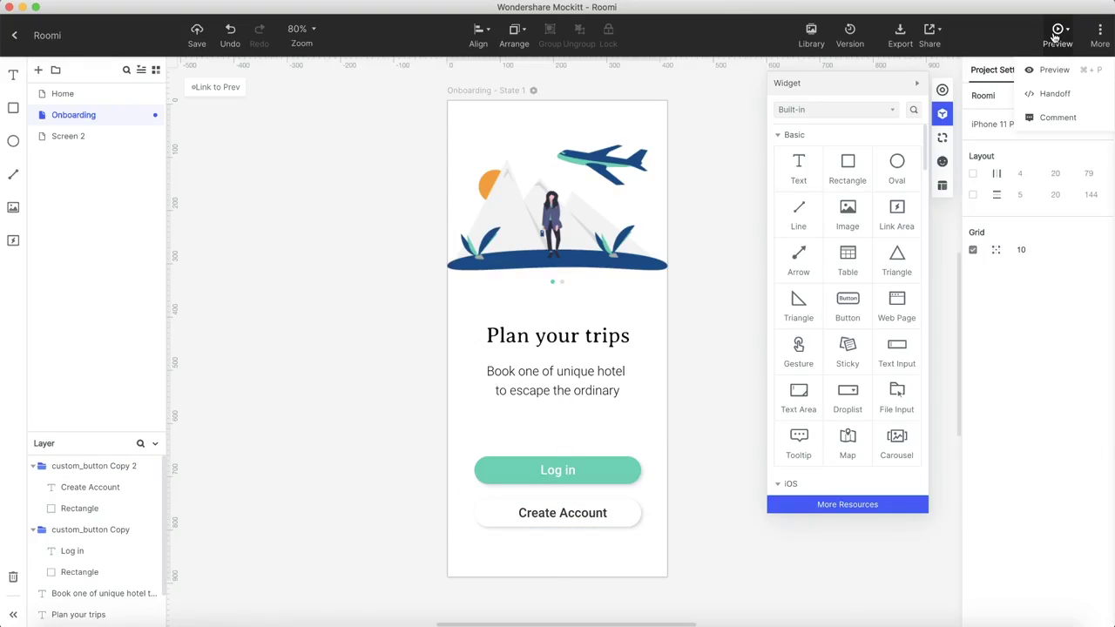
click(1053, 36)
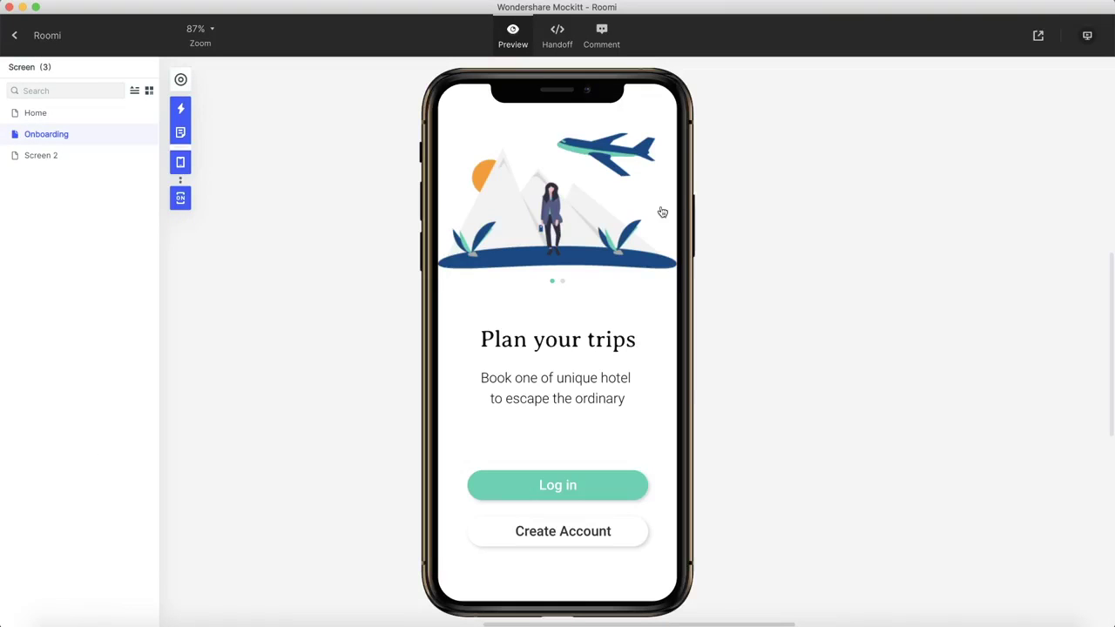
drag(657, 211, 442, 204)
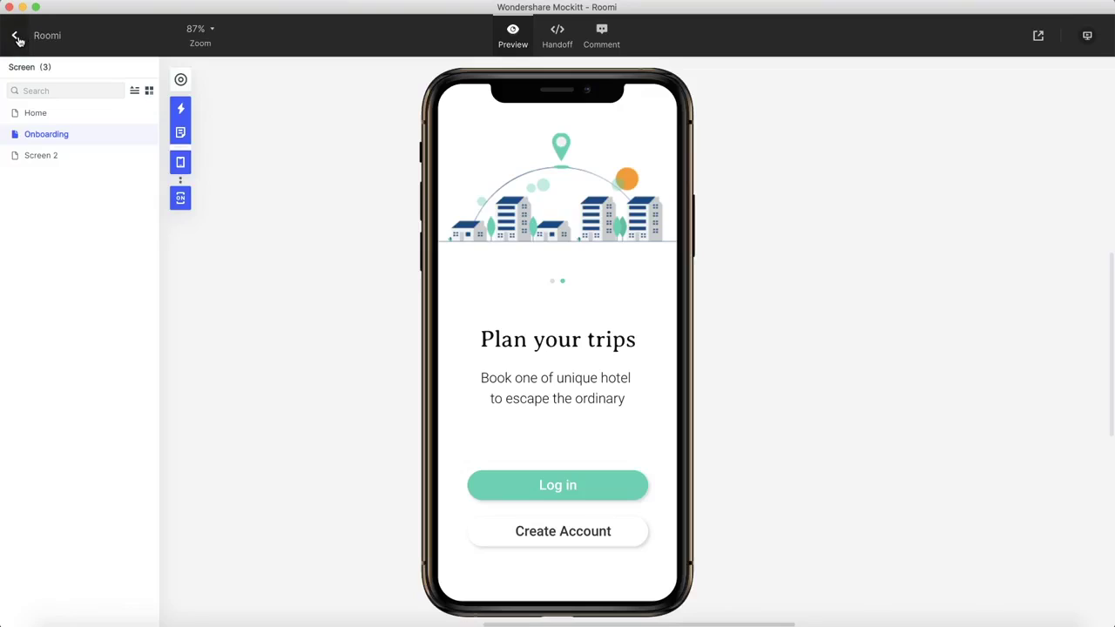
click(16, 38)
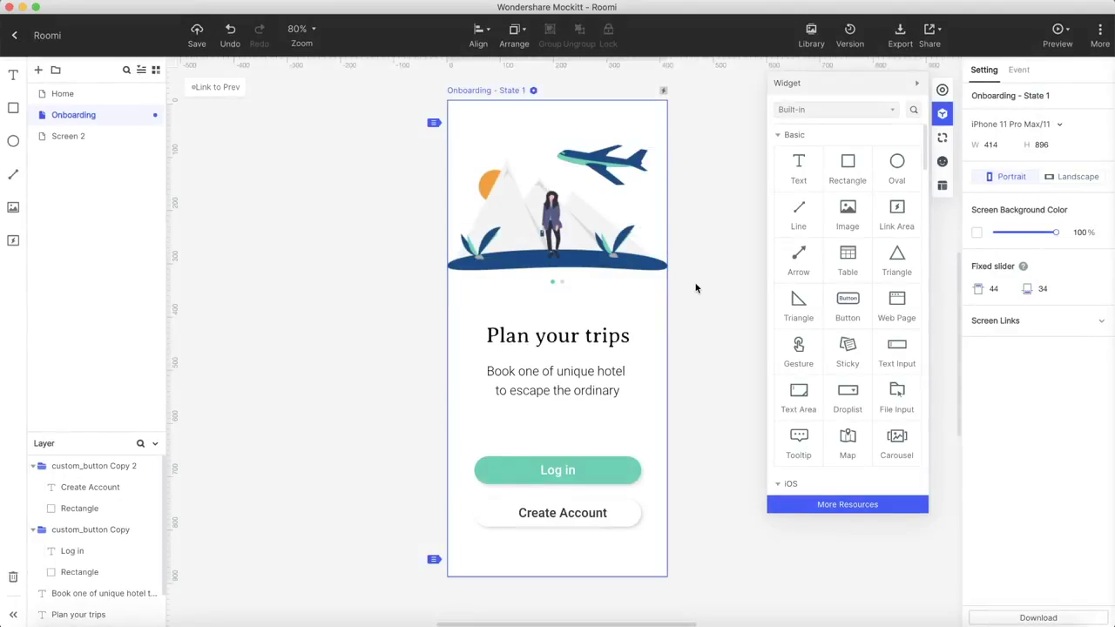
Add the new Login screen and place a vertical ruler guide at 40 beside its title.
click(37, 71)
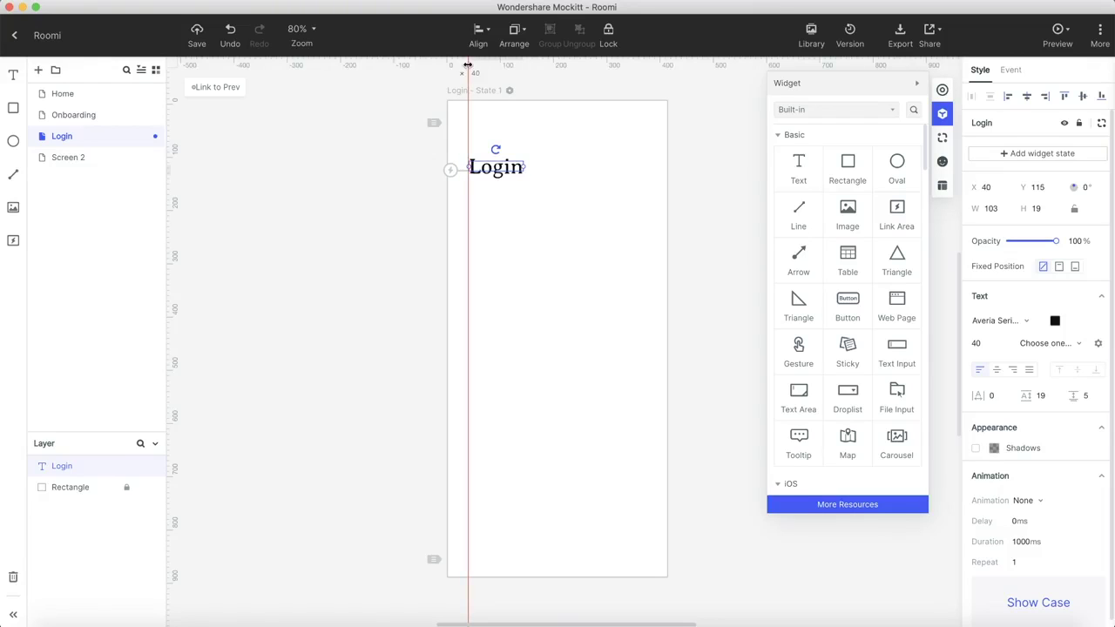
click(468, 65)
drag(497, 165, 498, 168)
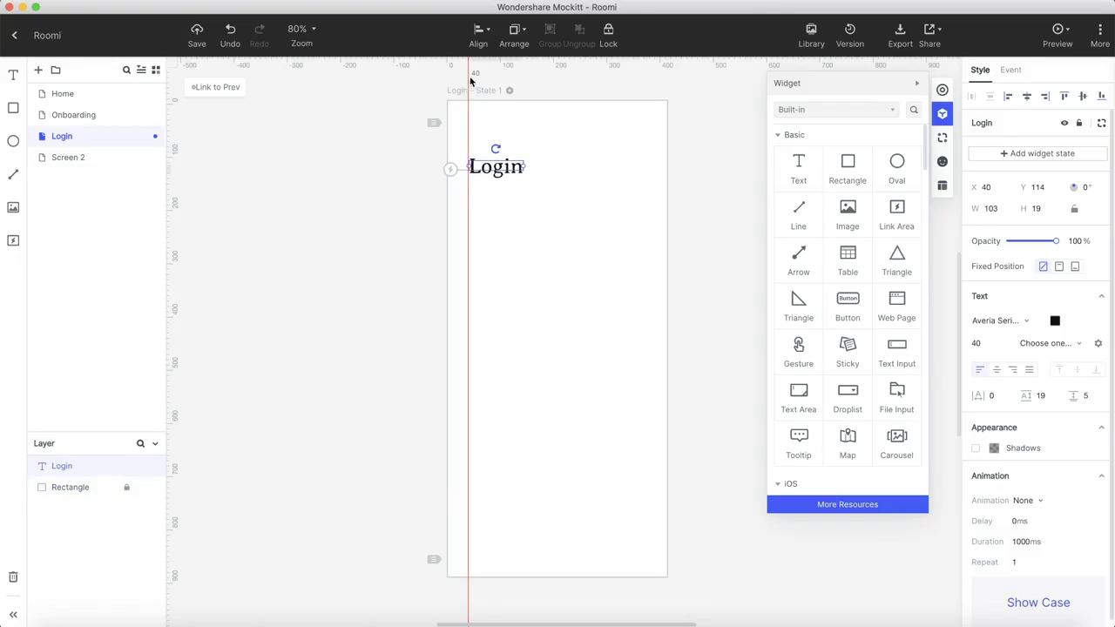
key(super+z)
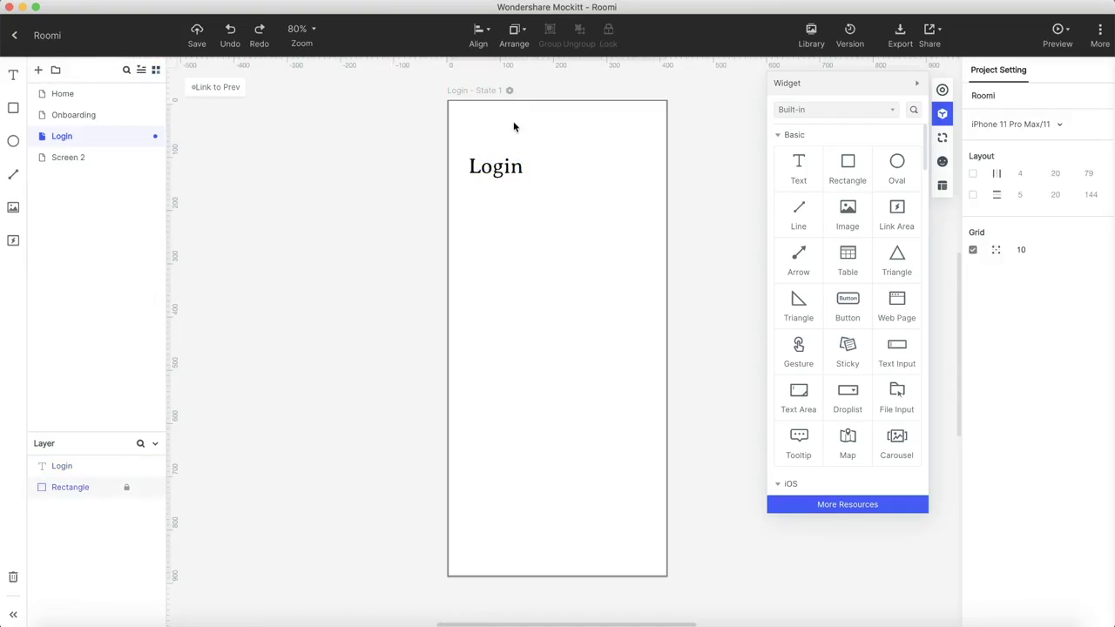
click(941, 163)
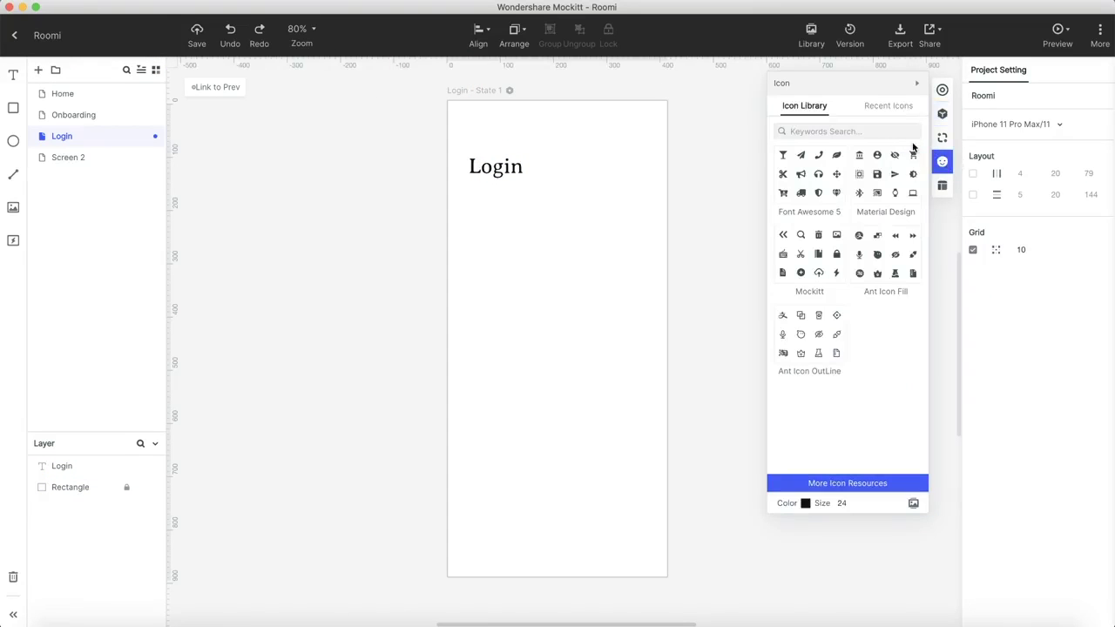
Search the icons for 'back' and place the fa-angle-left arrow above the Login title.
click(836, 133)
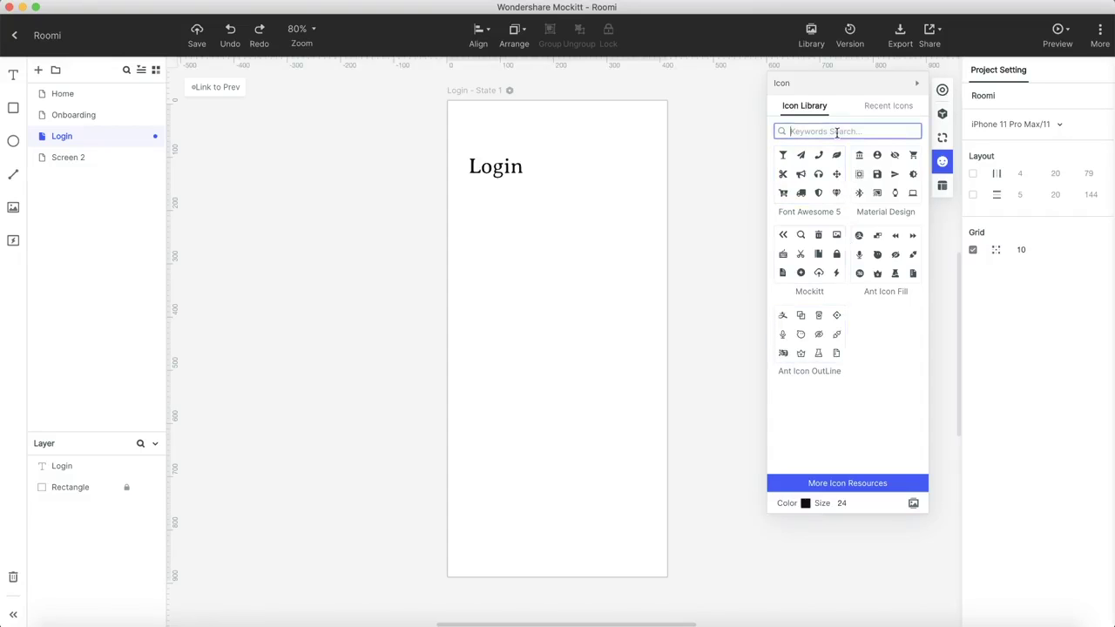
text(back)
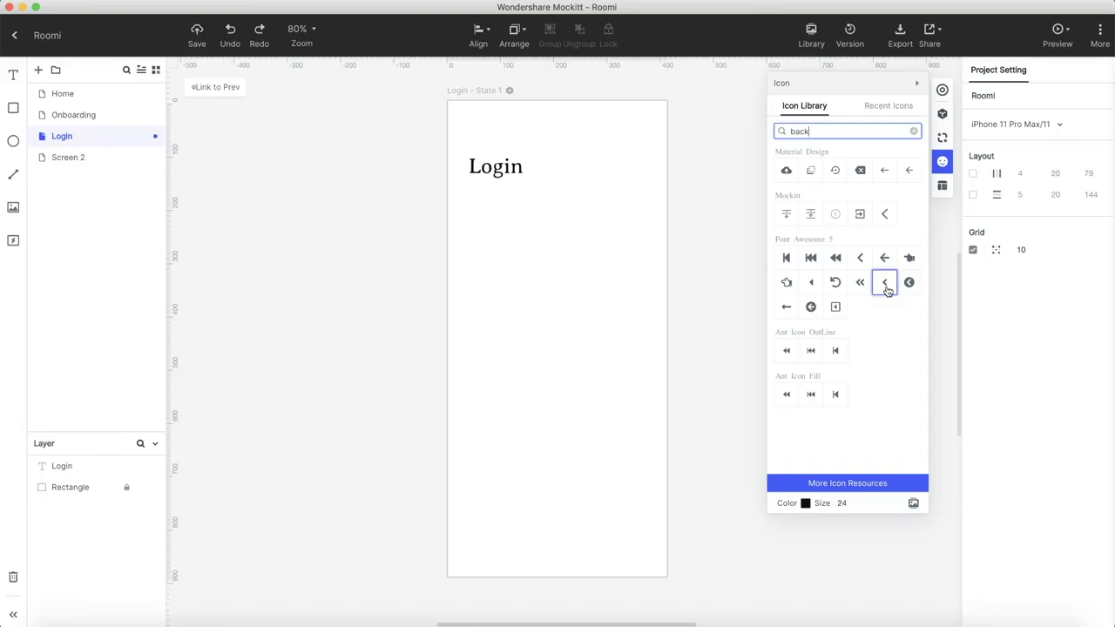
drag(884, 282, 488, 142)
drag(474, 134, 475, 133)
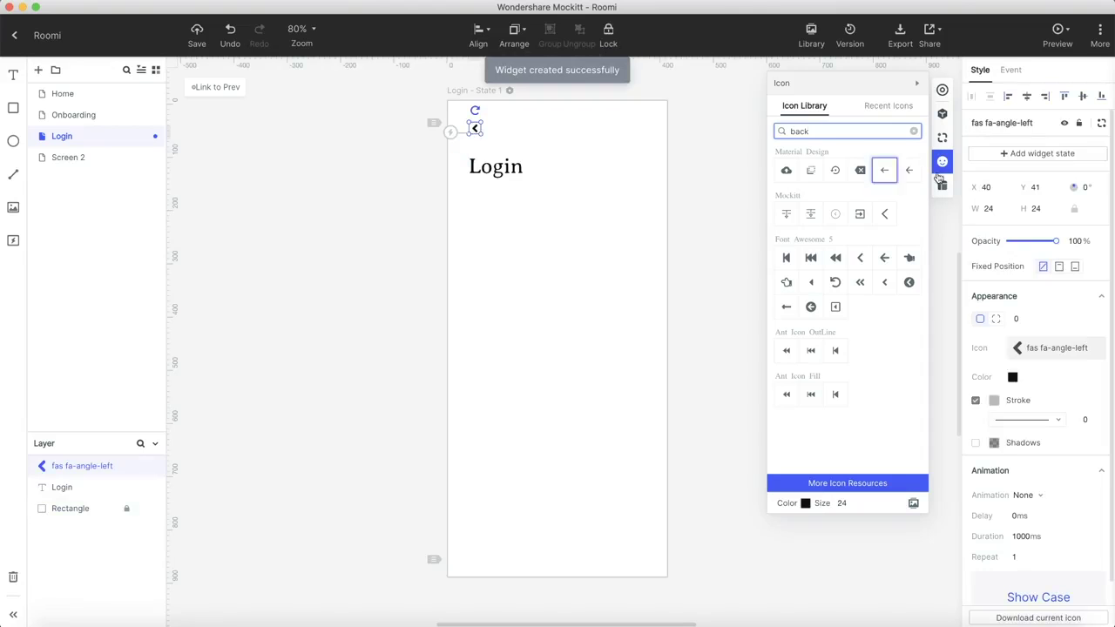
Colour the back arrow grey #777777.
click(1011, 376)
drag(837, 355, 821, 359)
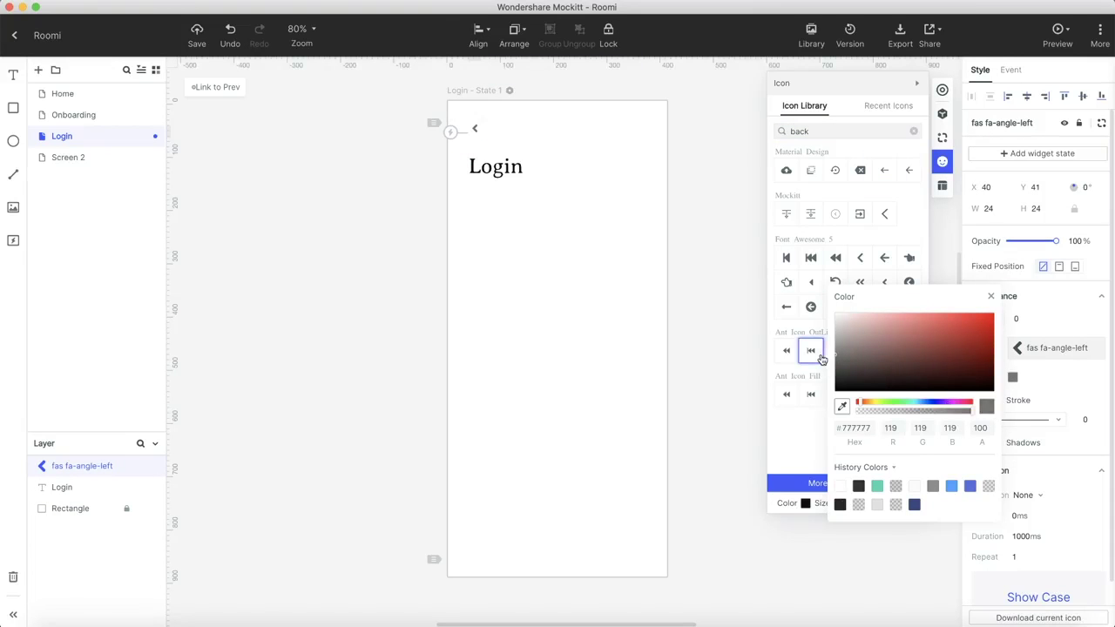
click(709, 288)
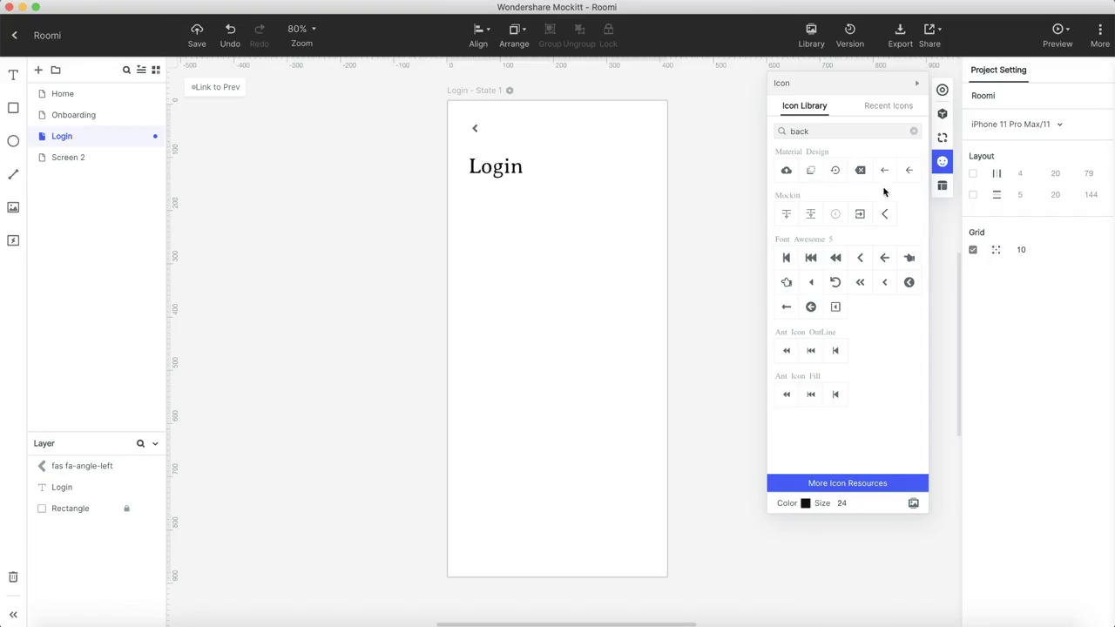
click(942, 114)
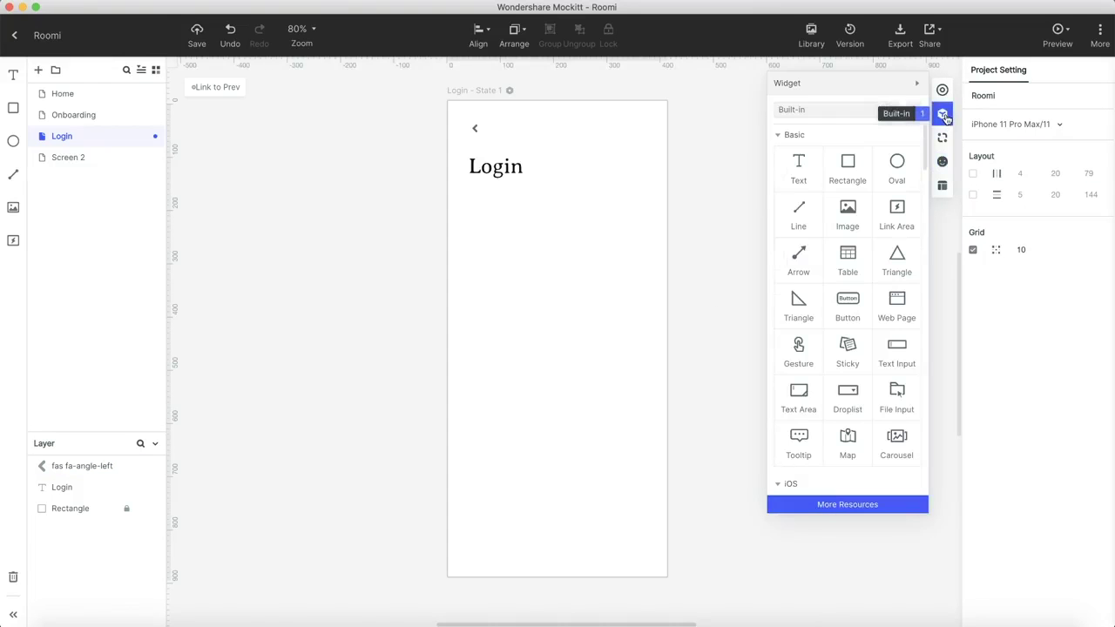
Copy Onboarding's Log in button onto the Login screen under the title.
click(68, 116)
click(601, 472)
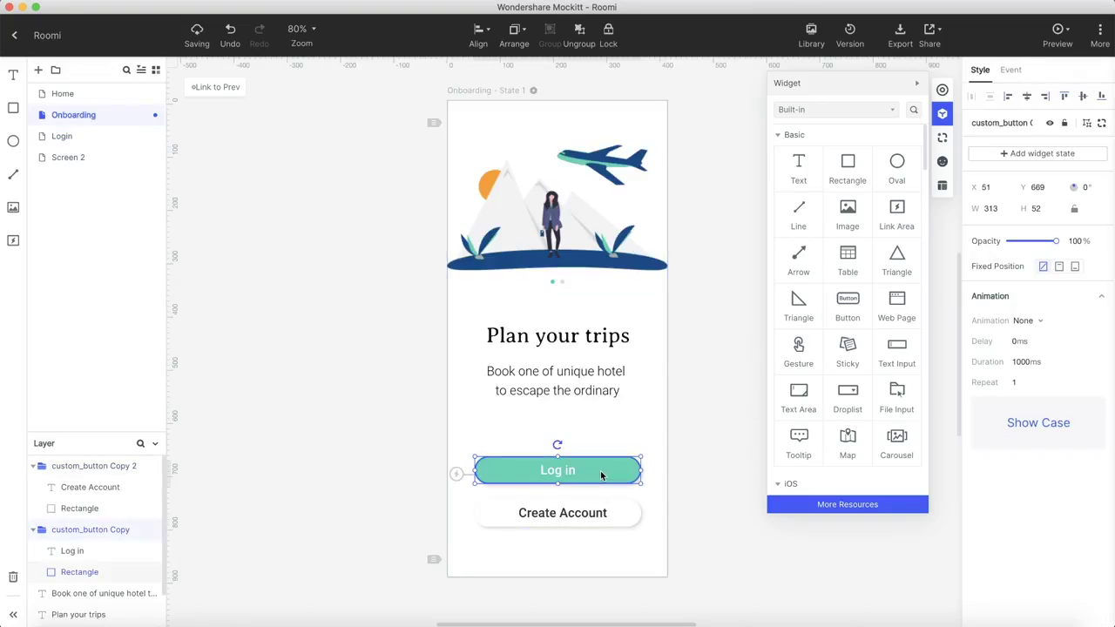
click(62, 136)
key(ctrl+v)
drag(558, 470, 537, 210)
Relabel the button 'Facebook' in 18 pt Light 300.
double_click(523, 212)
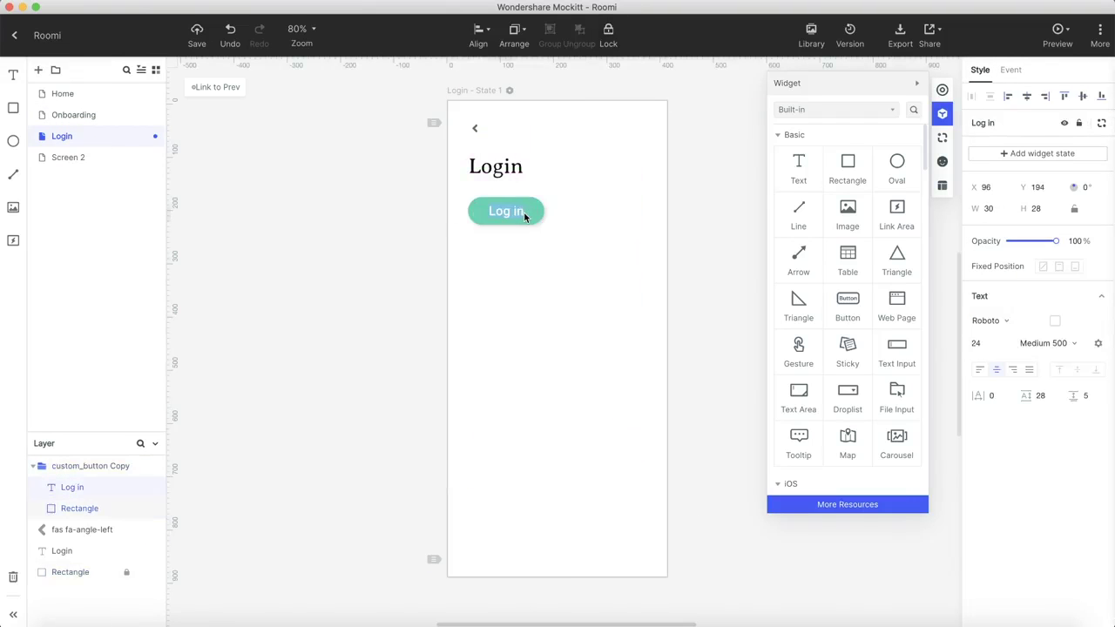
text(Facebook)
click(976, 343)
text(18)
click(1048, 343)
click(1031, 308)
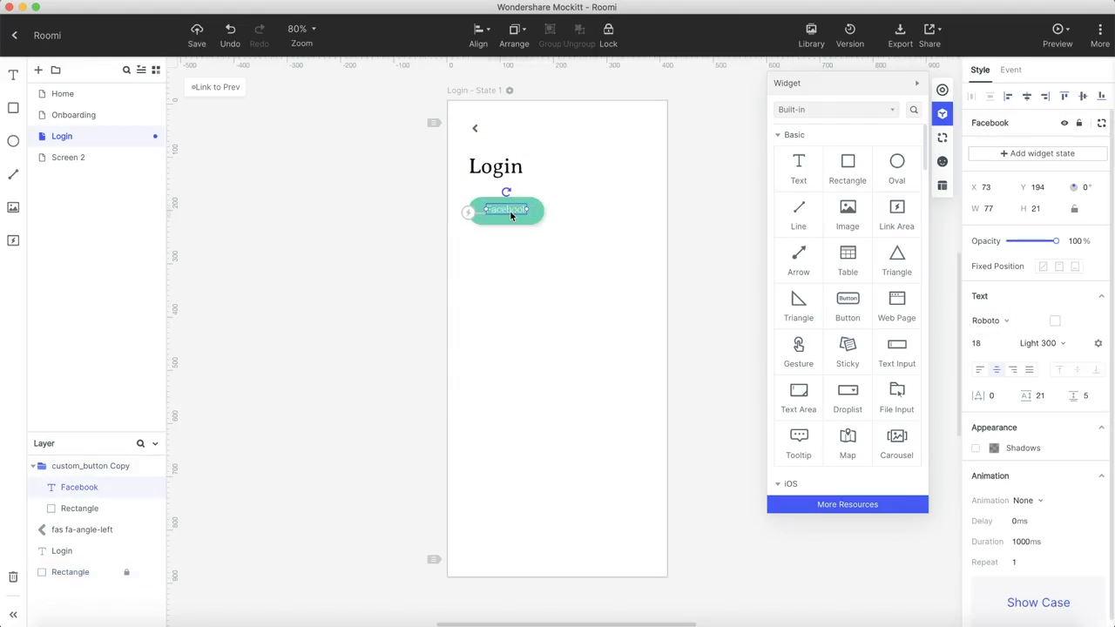
key(Escape)
Add the Facebook logo, fill the button blue #416BD3, and group them.
click(941, 161)
drag(809, 257, 487, 213)
click(1015, 381)
click(505, 185)
click(993, 471)
click(968, 576)
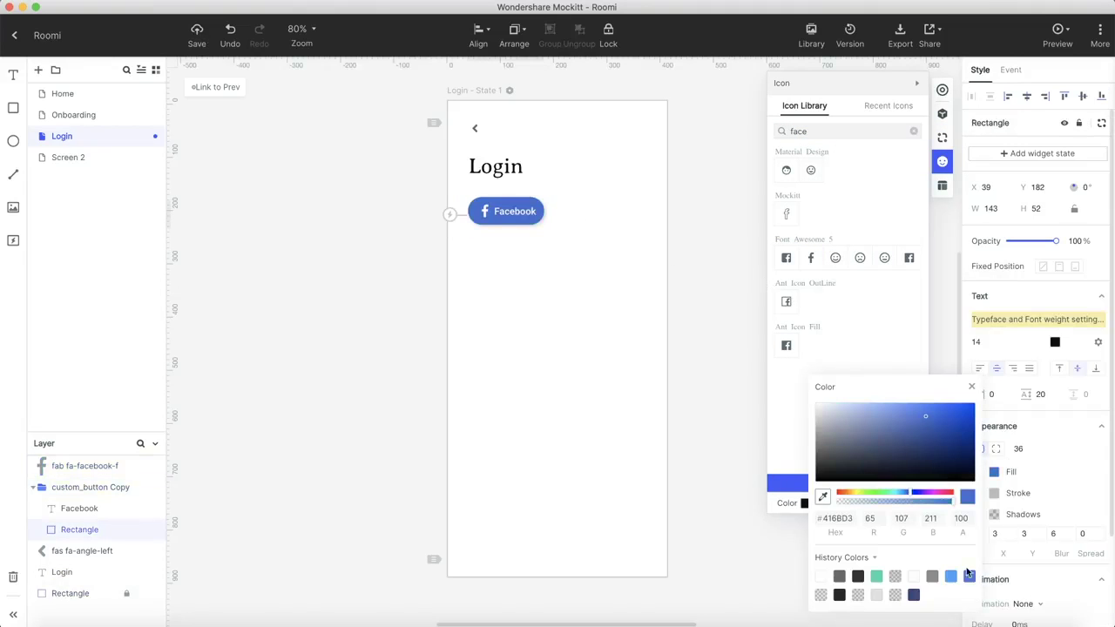
click(723, 401)
drag(75, 466, 87, 488)
click(684, 351)
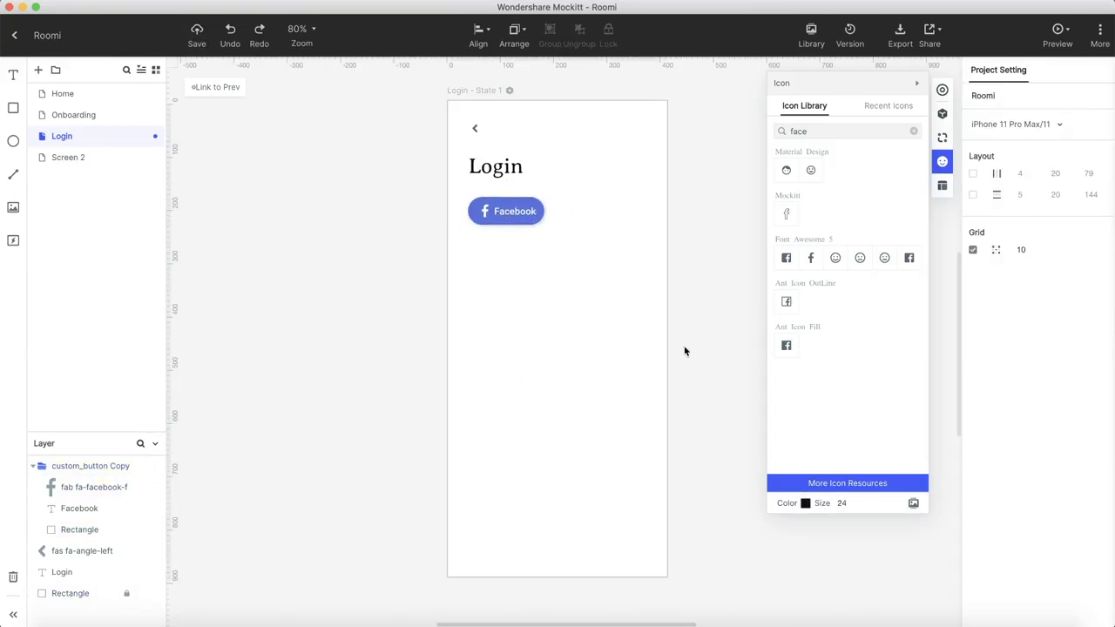
Duplicate the Facebook button to the right with a Twitter logo and label 'Tiwitter'.
drag(499, 211, 600, 211)
click(585, 211)
text(twit)
click(810, 214)
double_click(609, 211)
text(Ti)
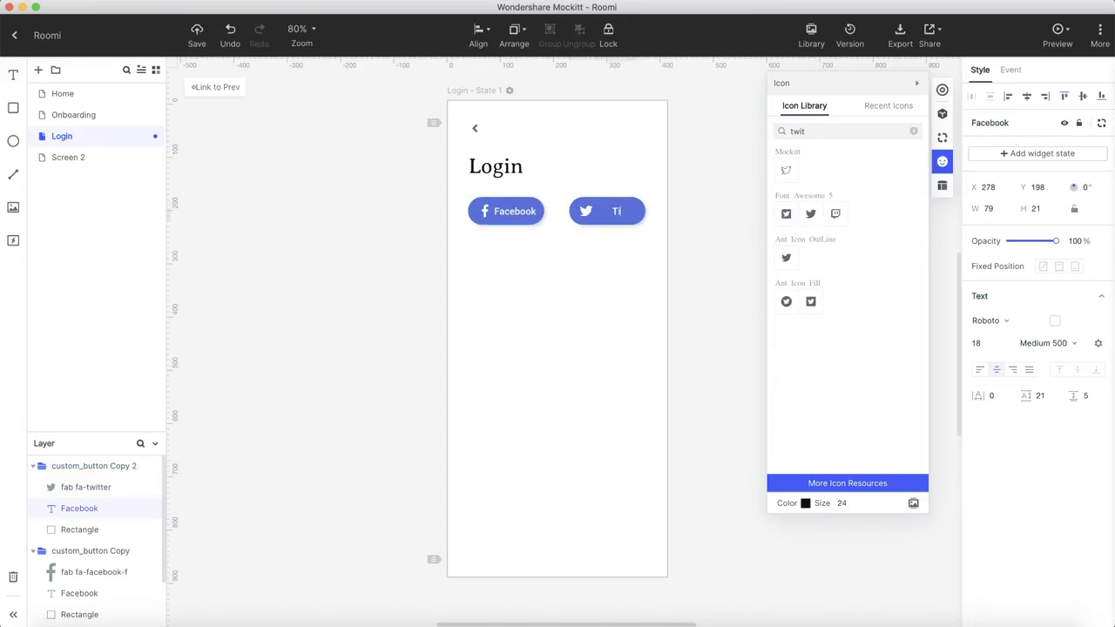
text(witter)
click(706, 311)
Add a text element below the buttons for the 'or login with email' line.
click(941, 113)
drag(797, 166, 558, 247)
double_click(565, 245)
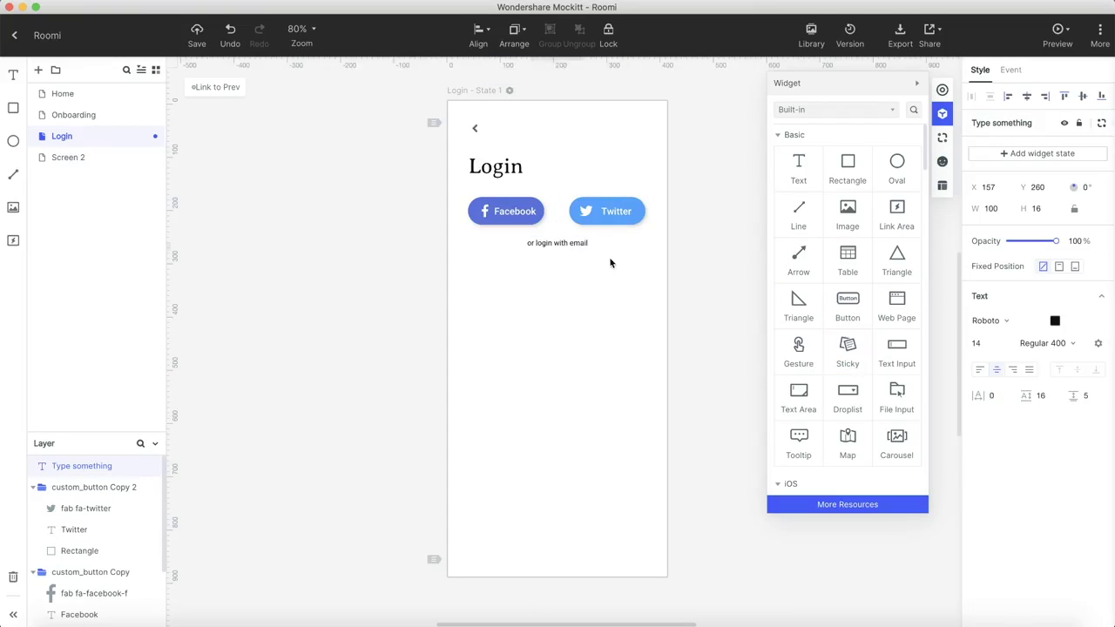
Colour the email line grey #8E8E8E, nudge it down, and add a Text Input field below.
click(1055, 321)
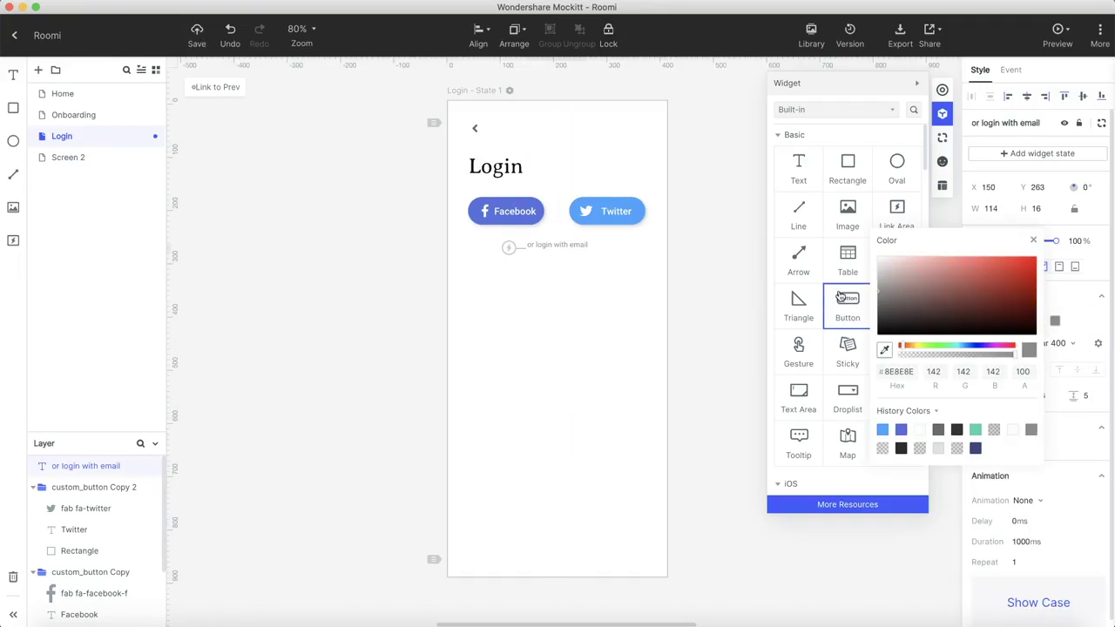
drag(578, 248, 579, 253)
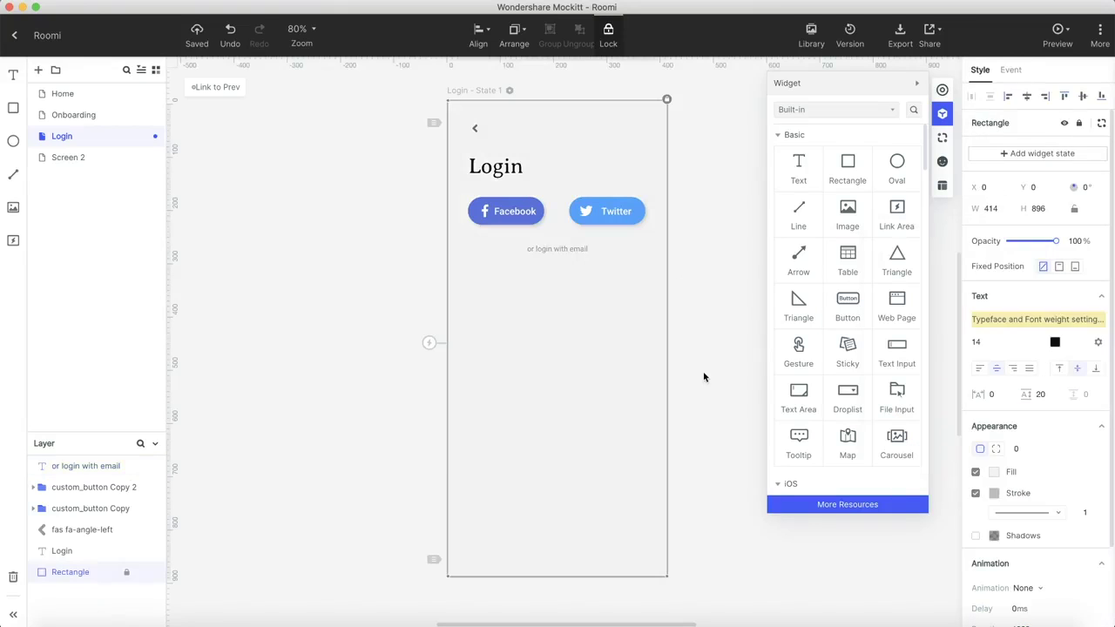
click(705, 376)
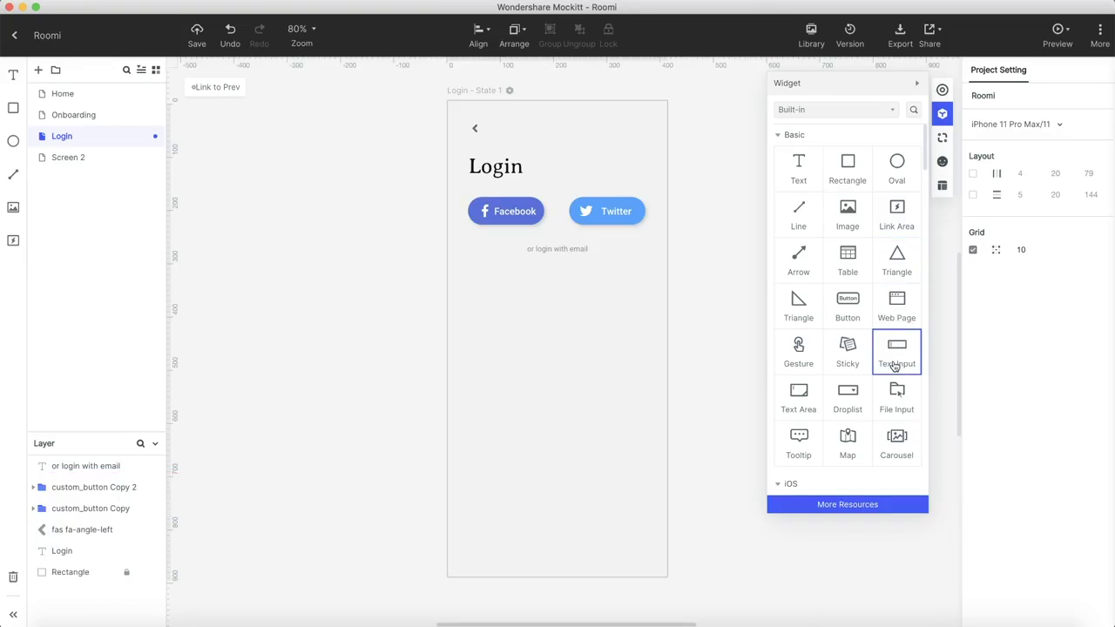
drag(894, 367, 564, 334)
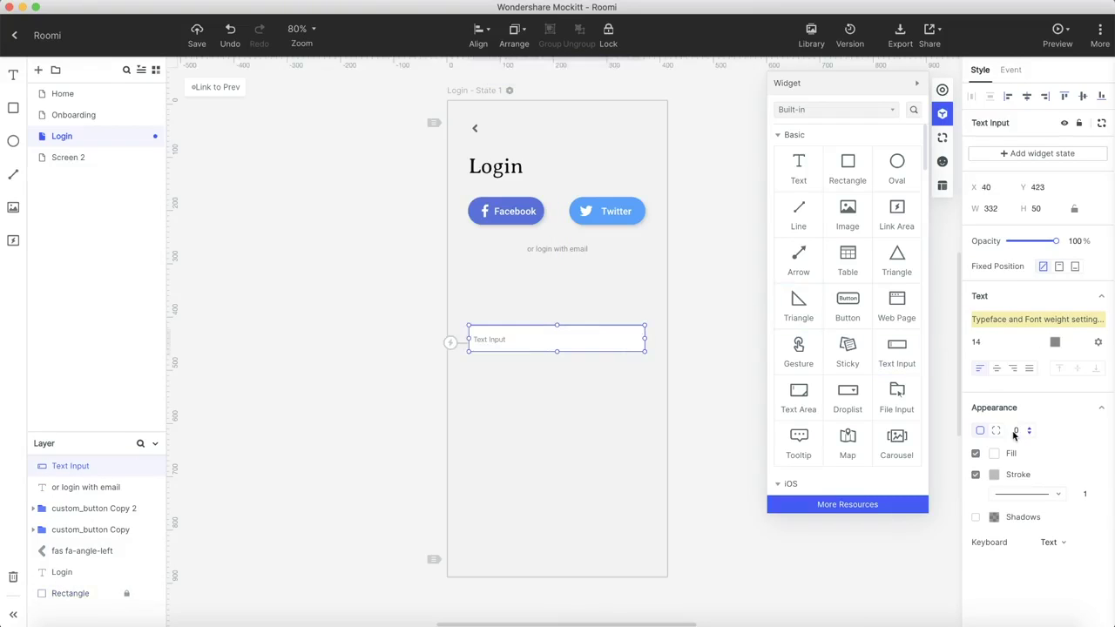
Give the input field a 36 corner radius, no border, and the Text keyboard.
text(36)
key(Return)
click(976, 475)
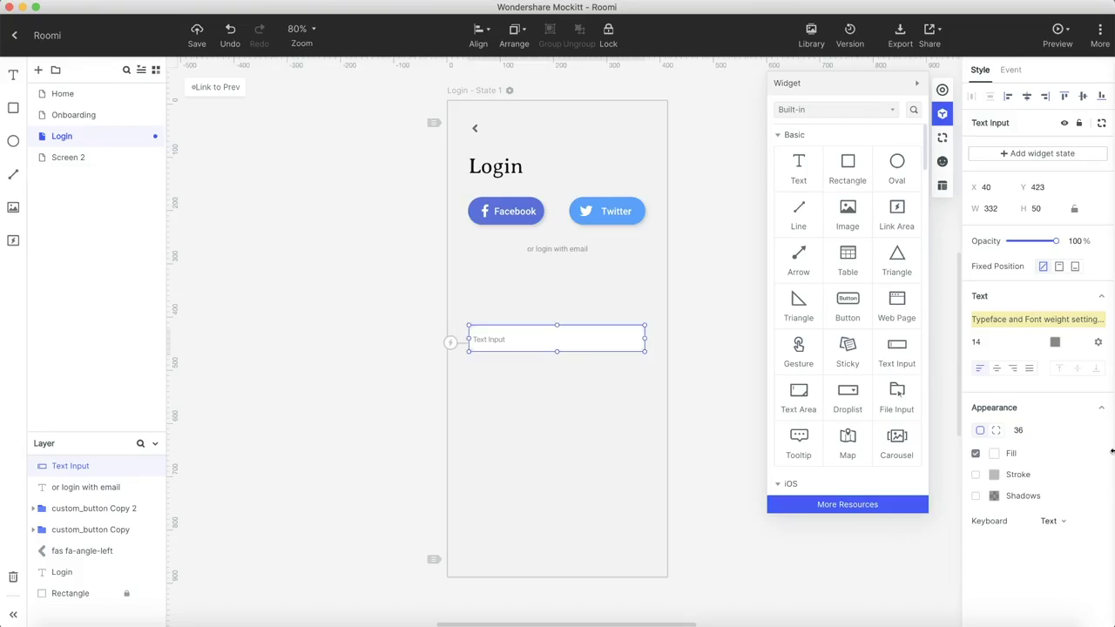
click(1071, 522)
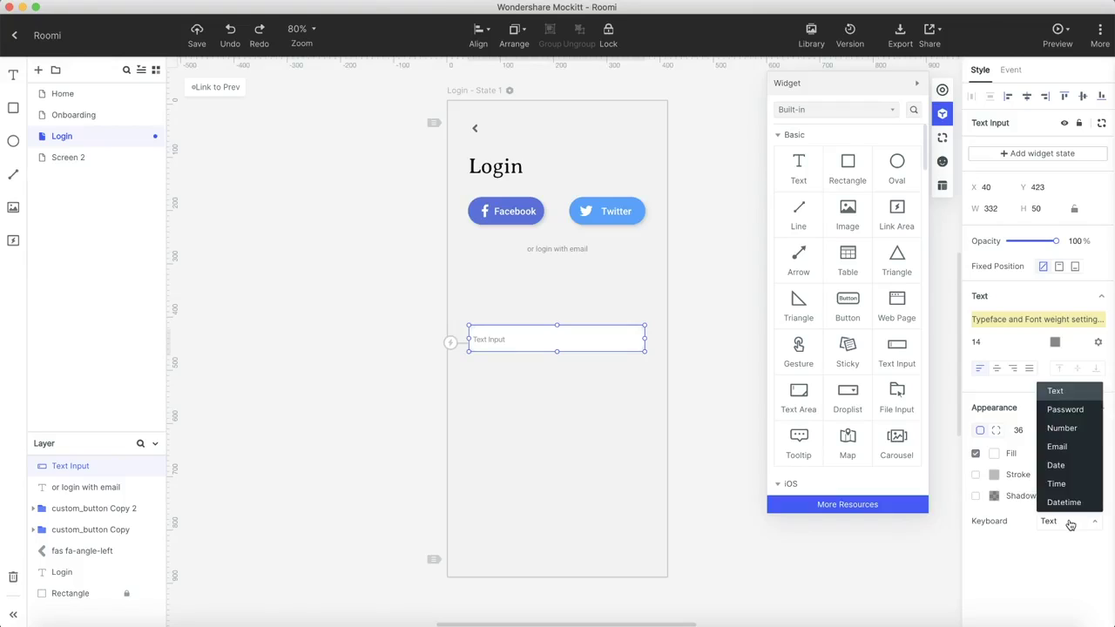
click(1078, 391)
Duplicate the field below and set placeholders 'Password' and 'Enter Email'.
drag(585, 339, 589, 386)
double_click(490, 381)
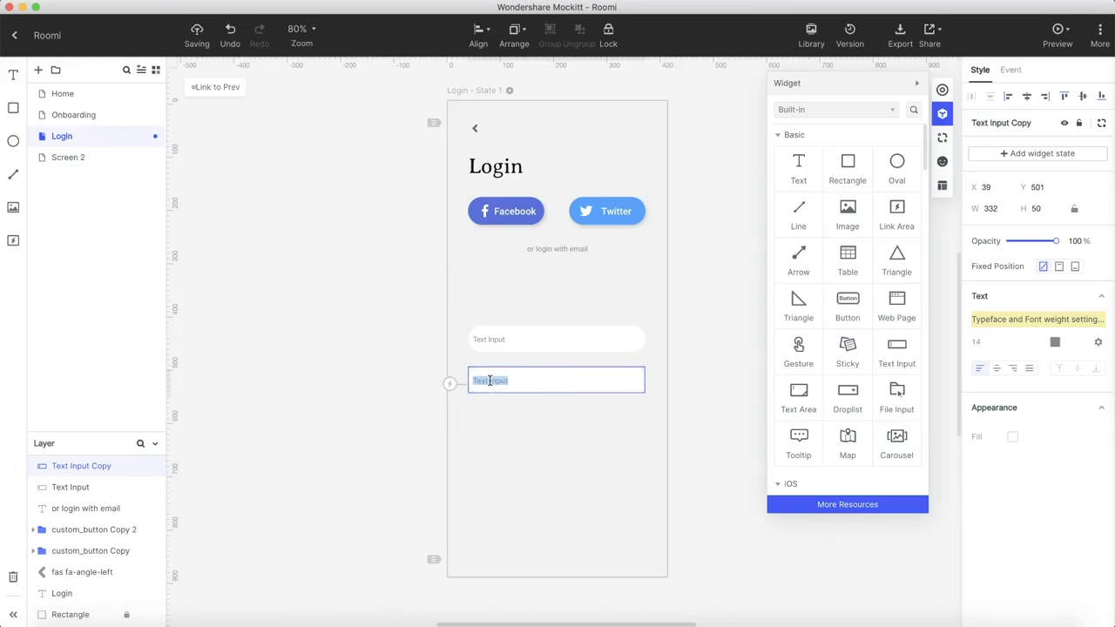
text(Password)
double_click(489, 338)
text(Enter Email)
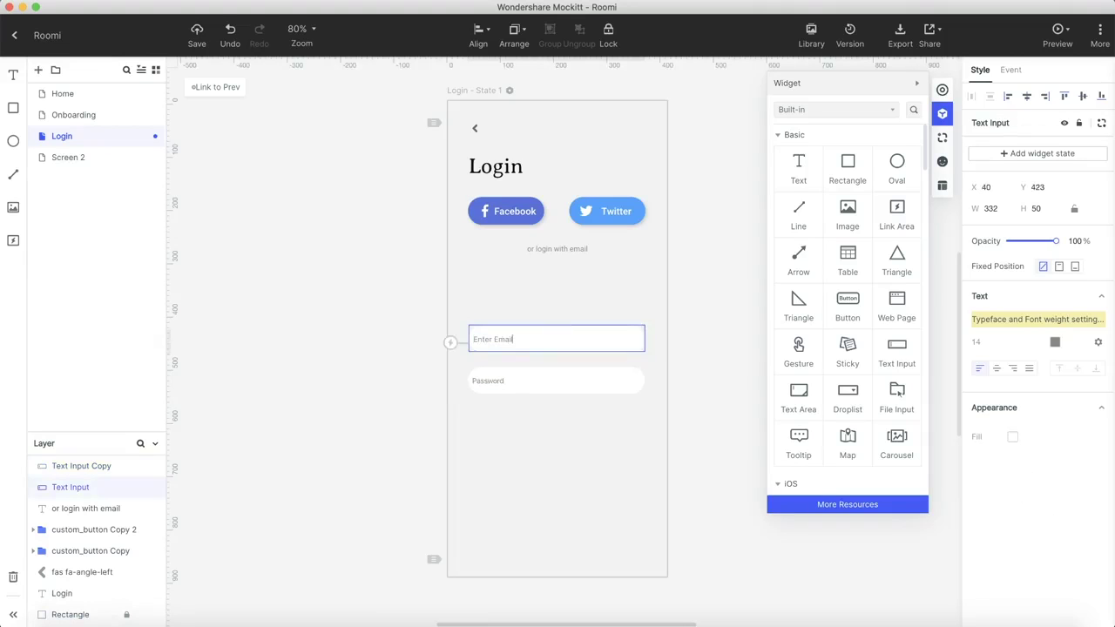
click(689, 390)
Set the Enter Email field to an Email keyboard and the Password field to a Password keyboard.
click(505, 345)
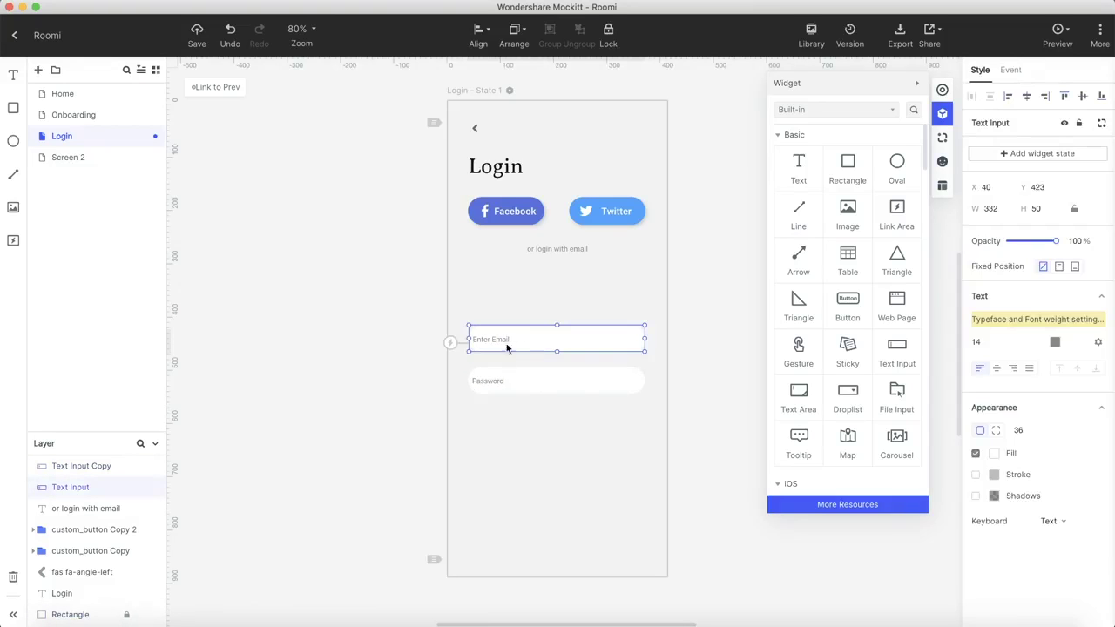
click(1064, 523)
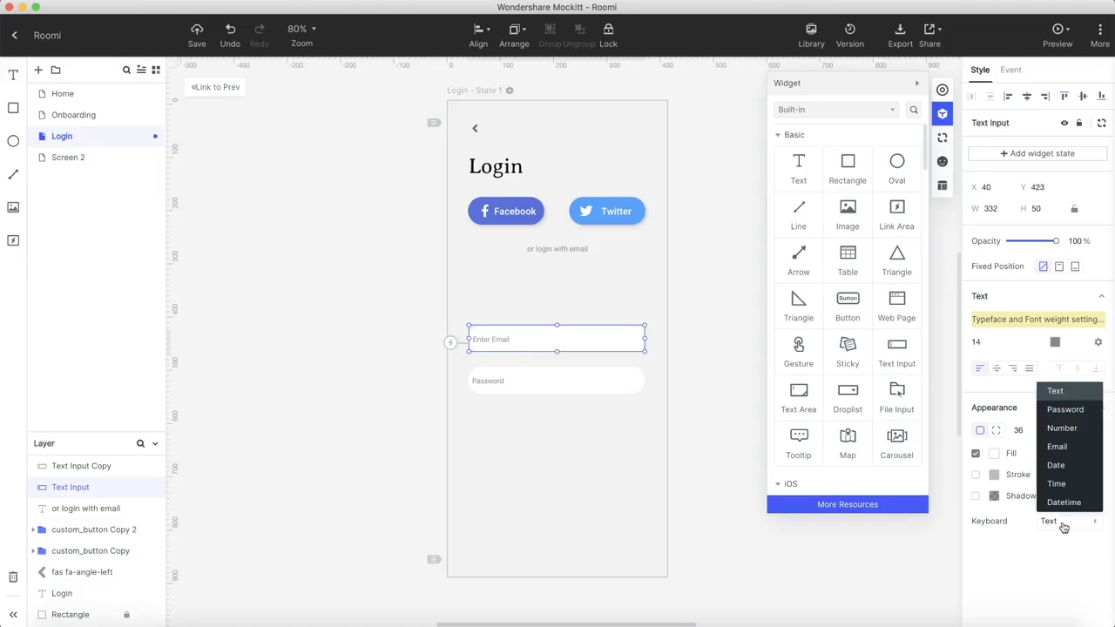
click(1073, 451)
click(569, 385)
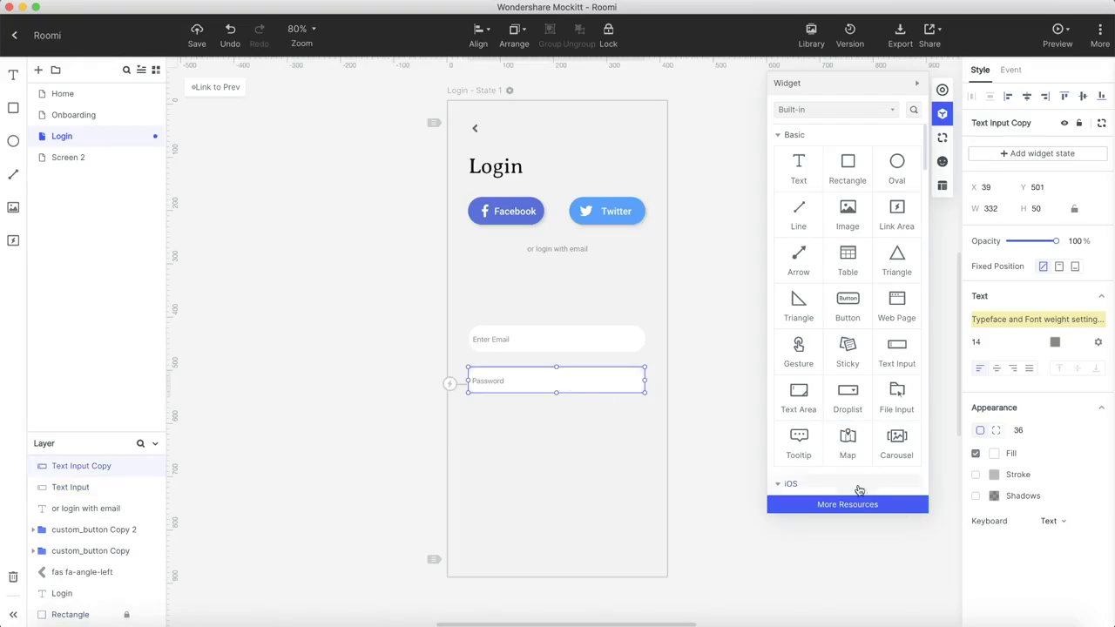
click(1058, 522)
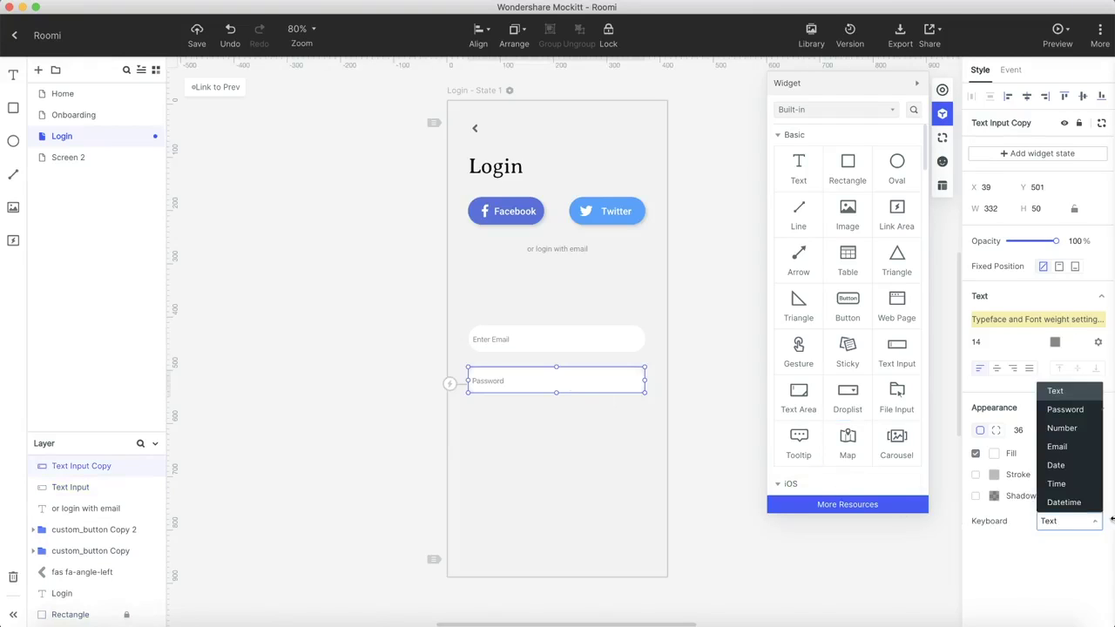
click(1065, 410)
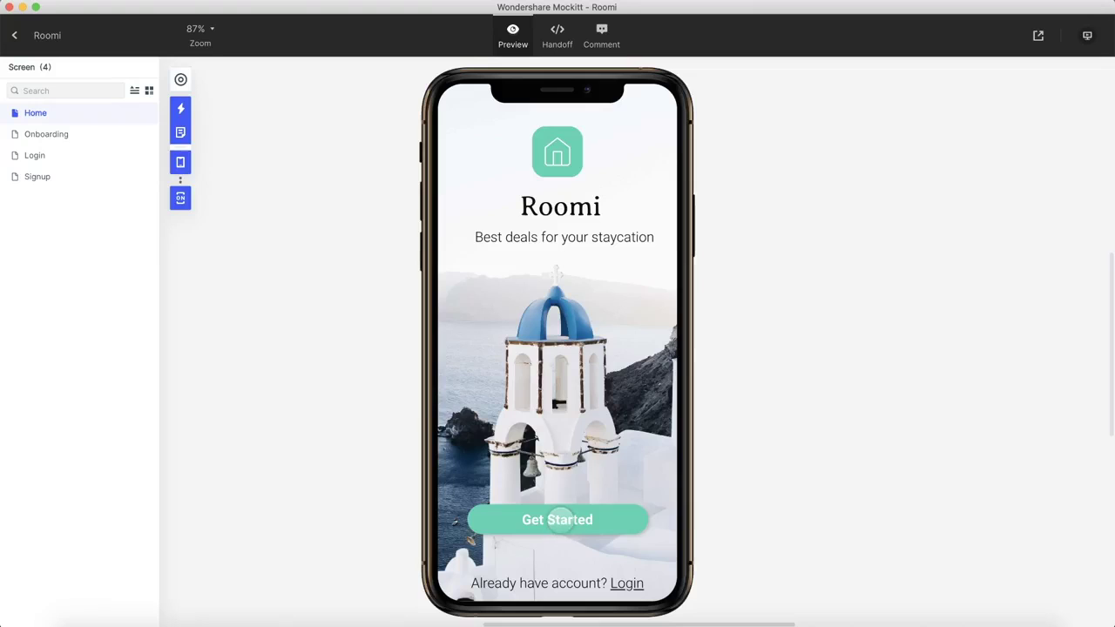
Exit the preview back to the editor on the Home screen.
click(13, 34)
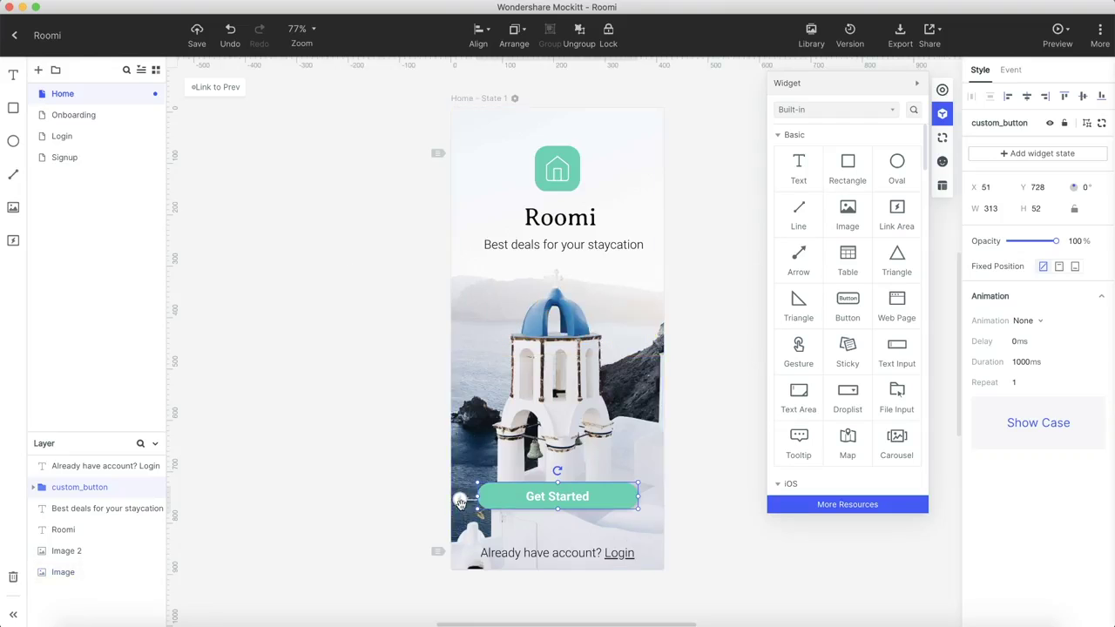
Link Get Started to Onboarding, the Login line to Login, and the Onboarding and Login buttons onward.
drag(459, 499, 108, 119)
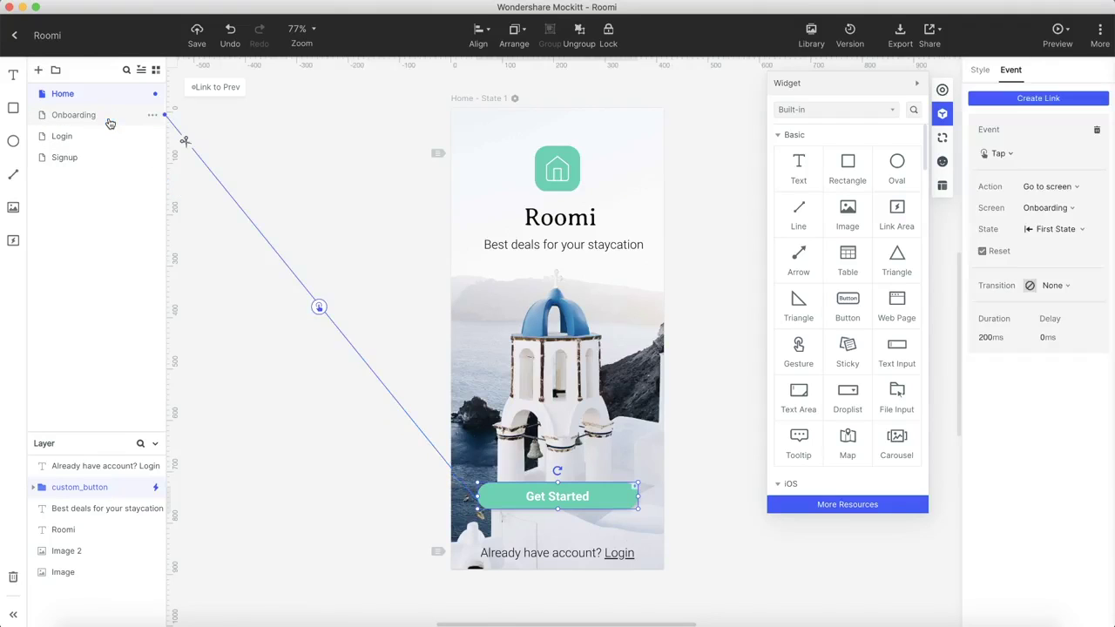
click(619, 554)
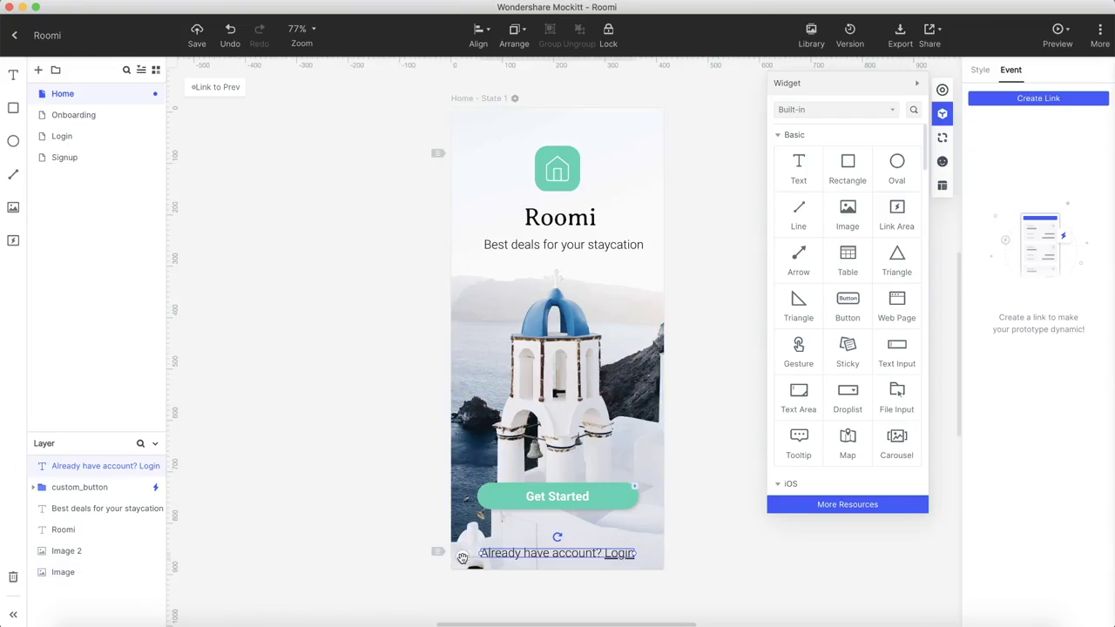
drag(462, 558, 70, 147)
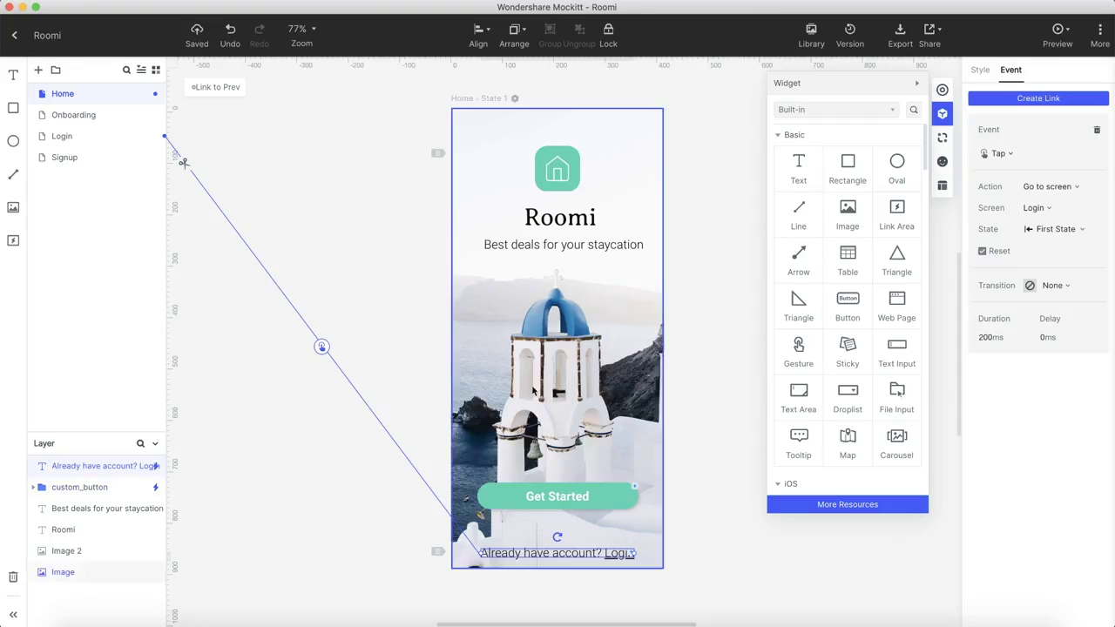
drag(477, 477, 57, 165)
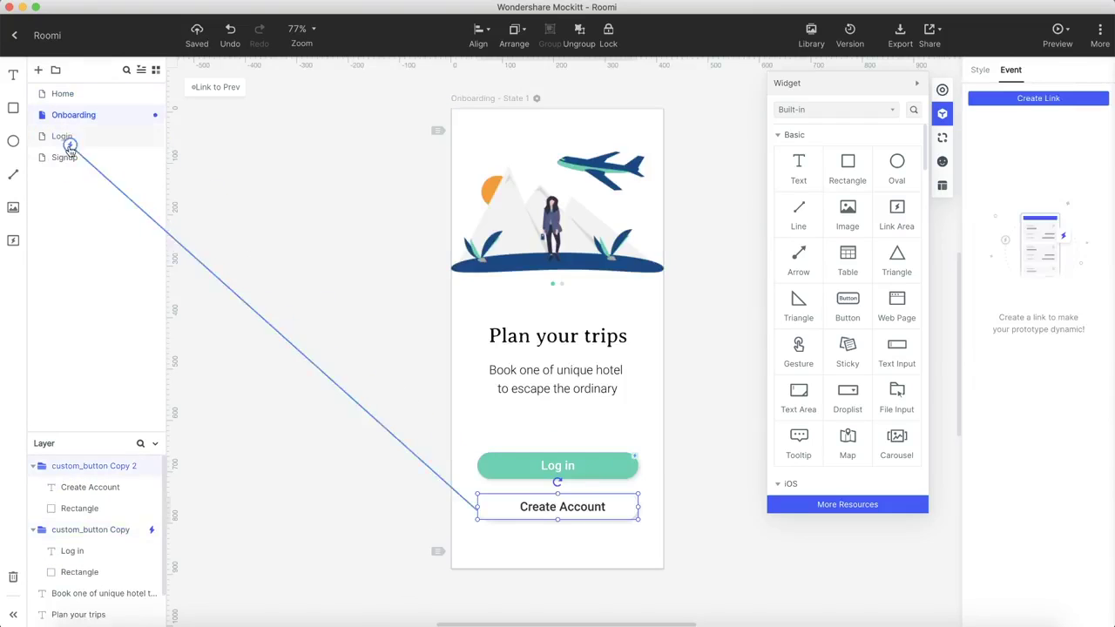
drag(70, 144, 89, 140)
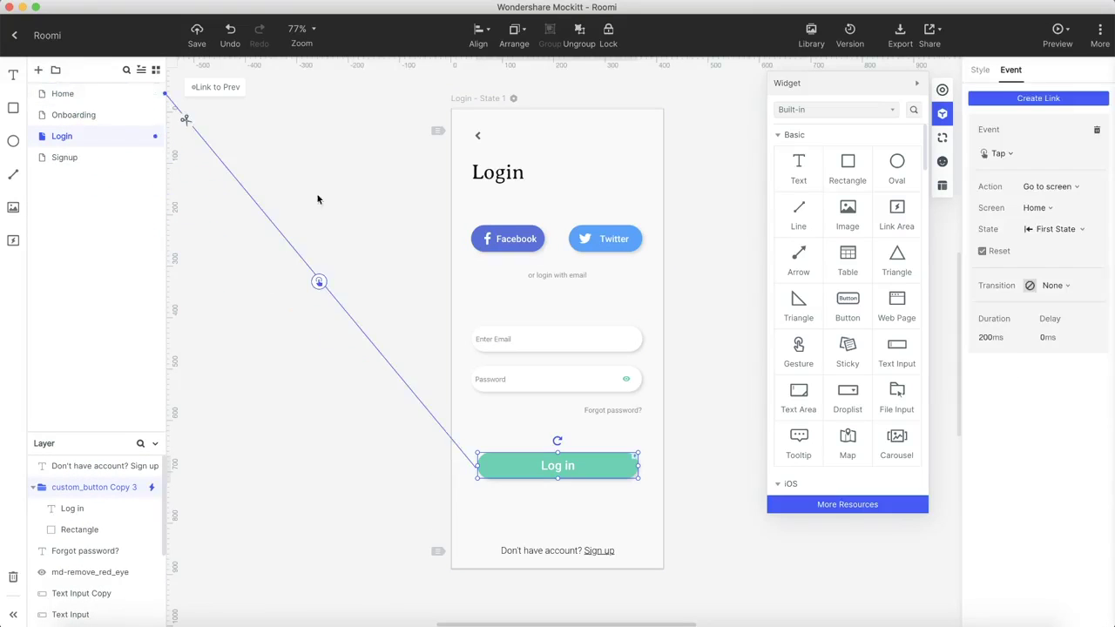
Link the Signup screen's Sign up button to the Home screen.
click(69, 157)
click(522, 427)
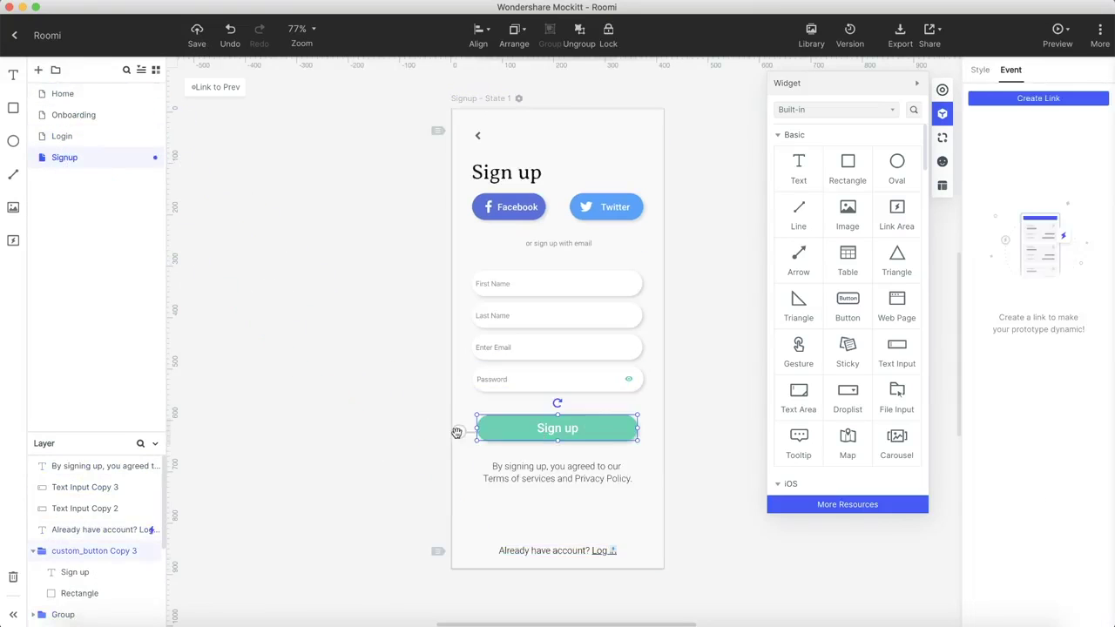
drag(478, 428, 63, 93)
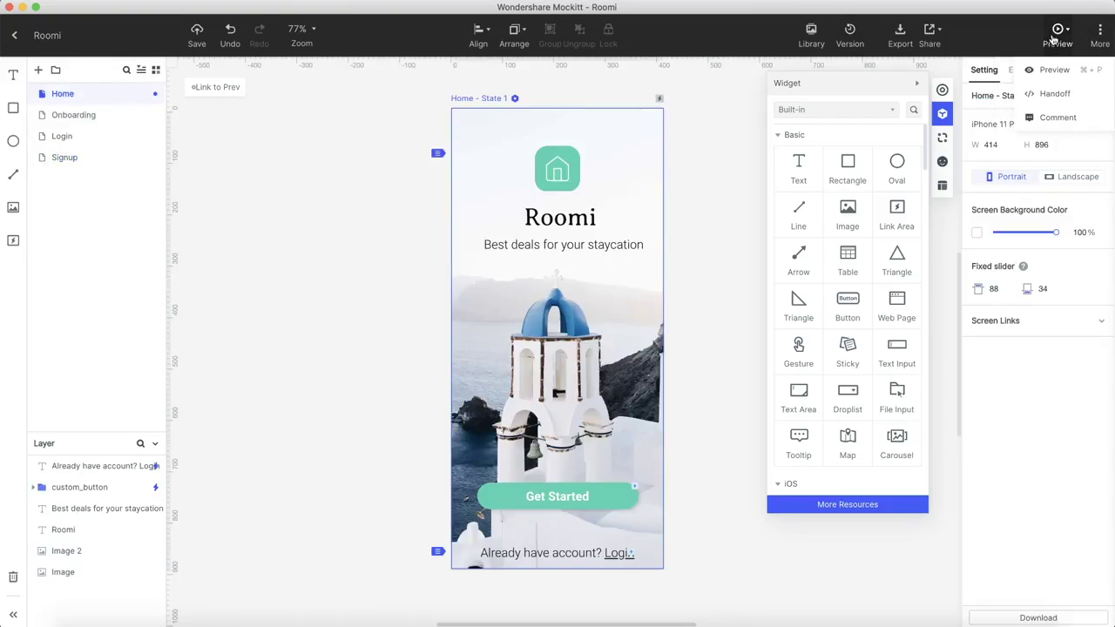
Preview the prototype, stepping from Home through Onboarding and Login to the Signup screen.
click(1051, 39)
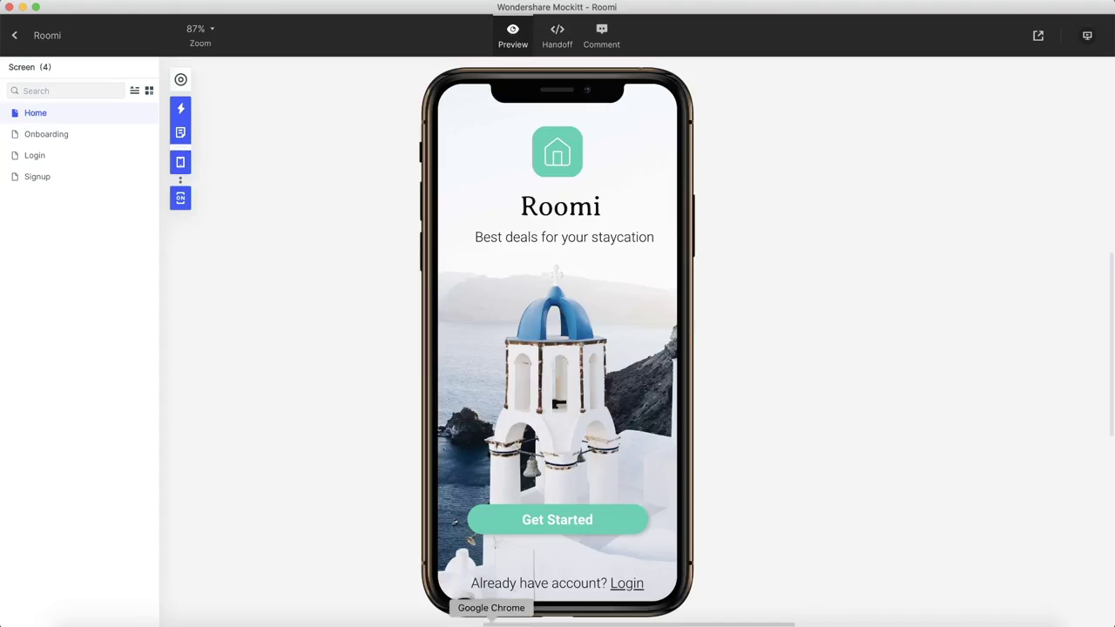
click(566, 526)
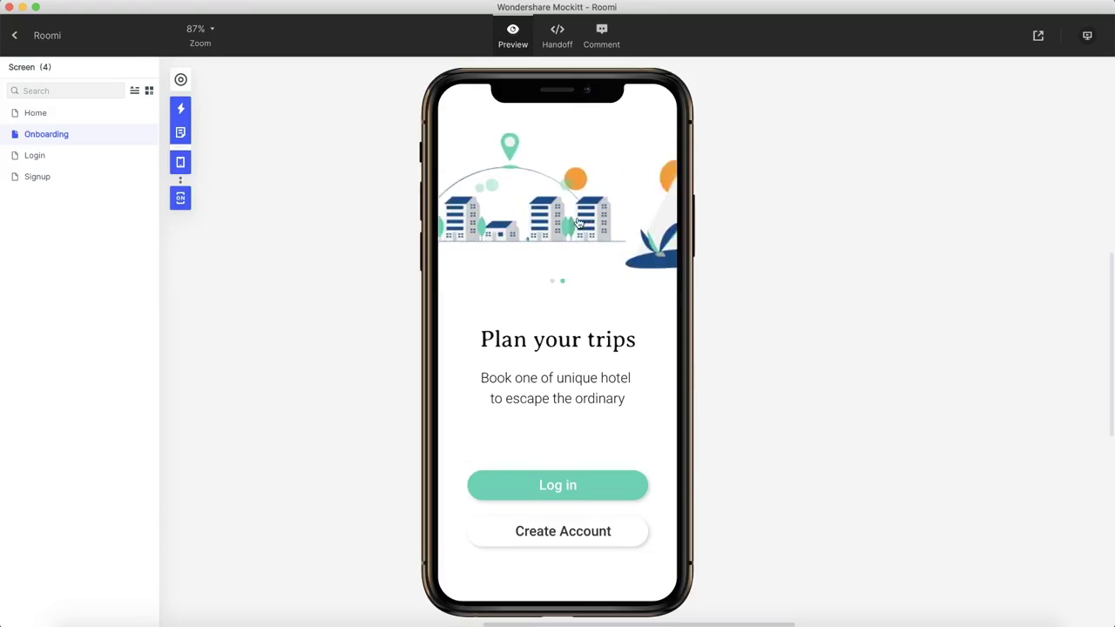
click(583, 214)
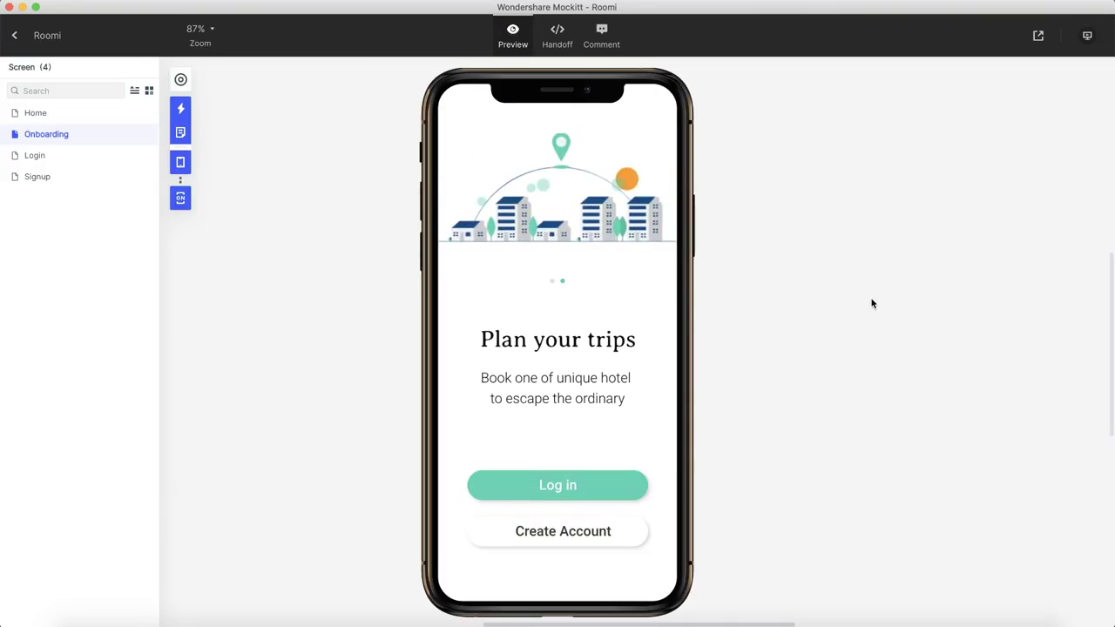
click(596, 488)
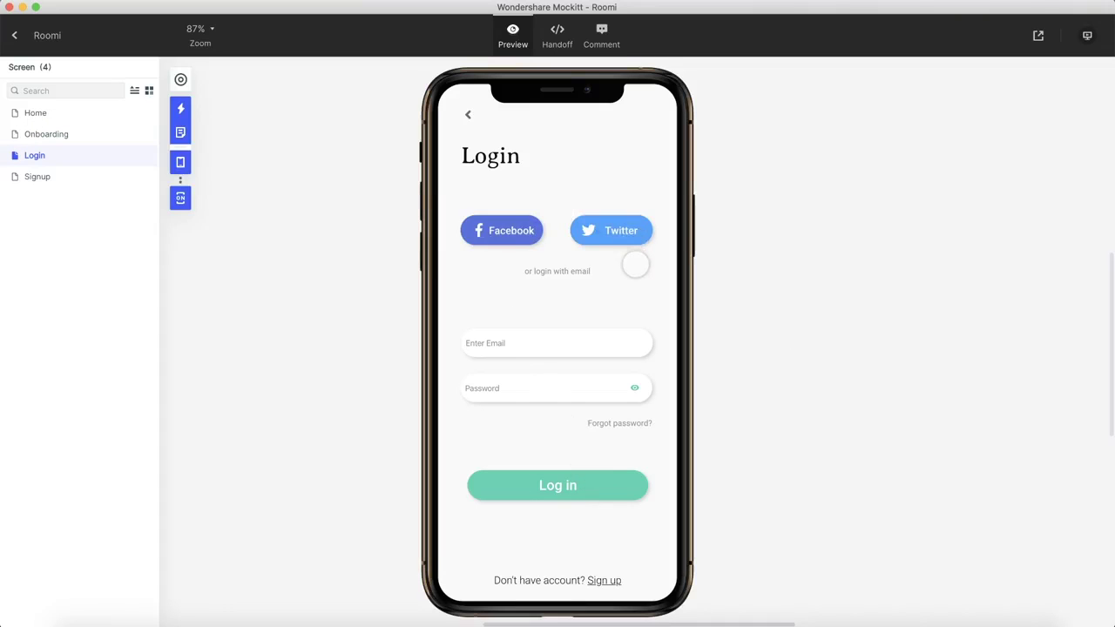
click(604, 580)
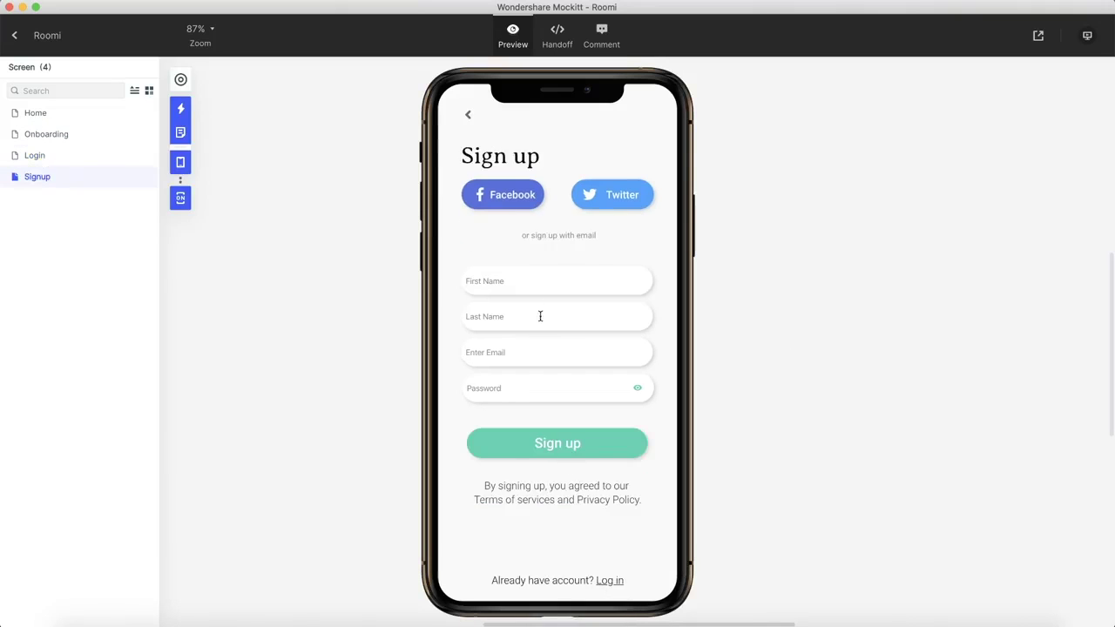
Type sample text into the Signup form's first name, last name and email fields.
click(526, 284)
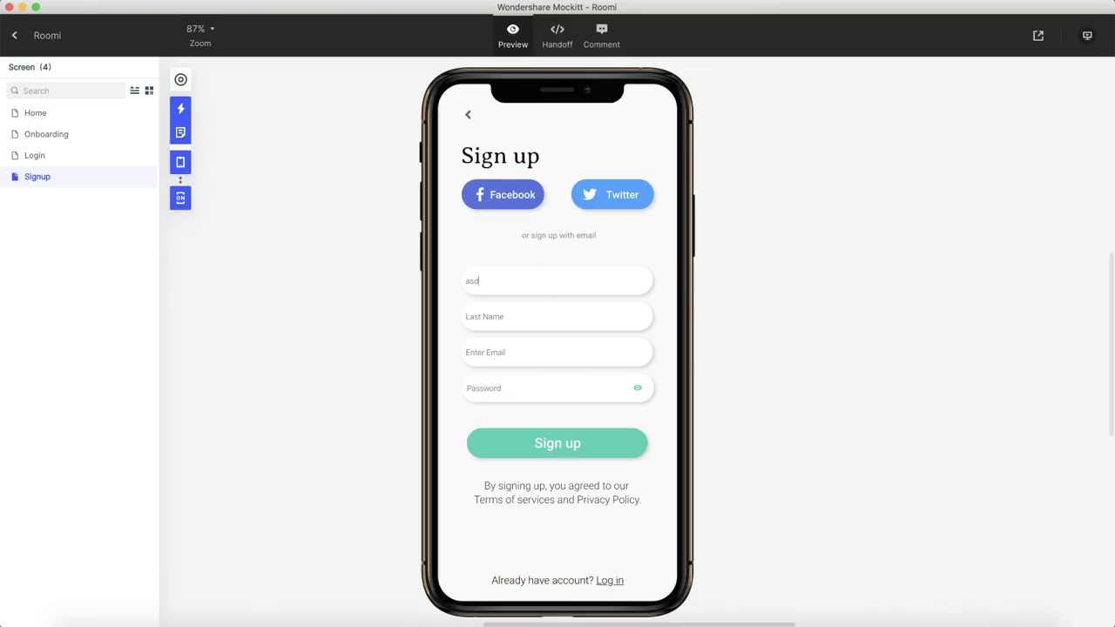
text(fasdf)
click(514, 320)
text(asdfa)
click(511, 352)
text(asd)
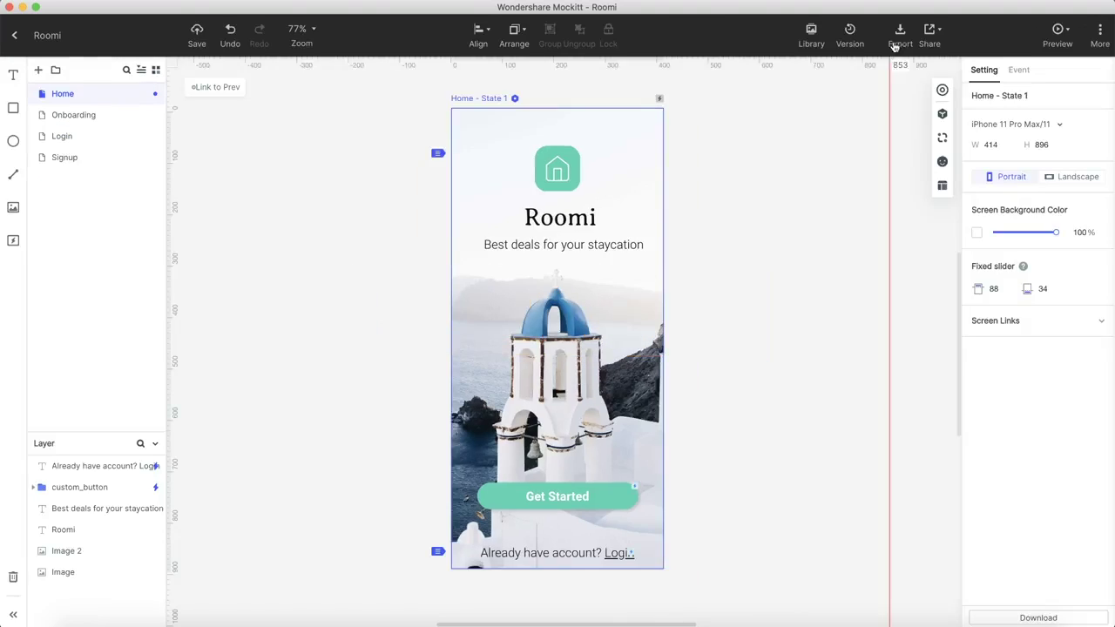
Review the HTML5 ZIP and PNG export options, keeping image size at 2x, then dismiss them.
click(898, 35)
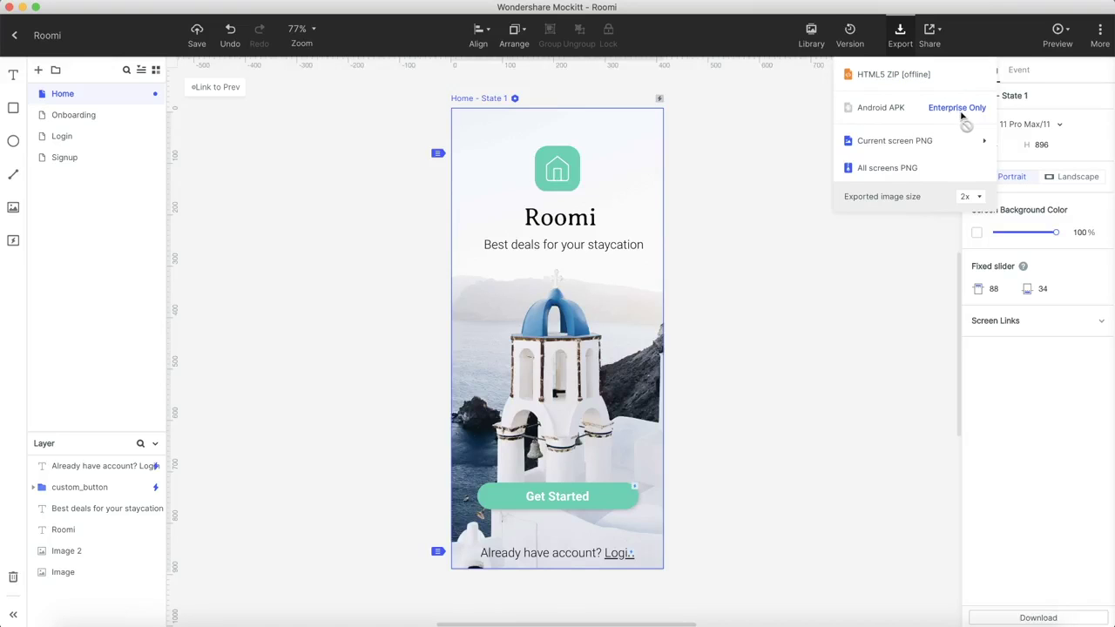
mouse_move(920, 147)
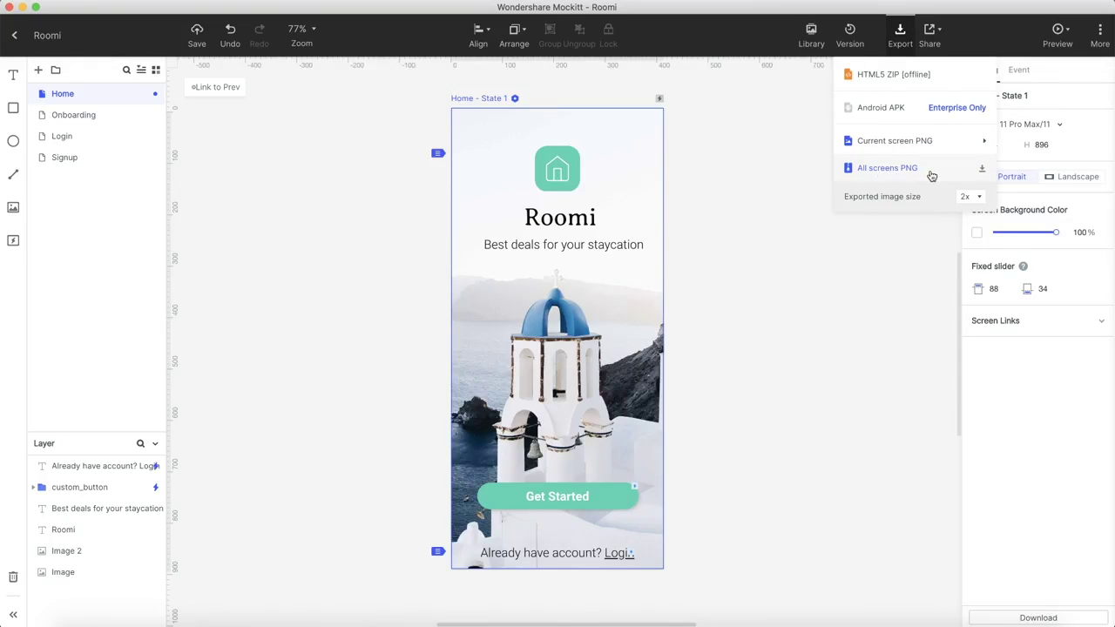
click(966, 197)
click(965, 197)
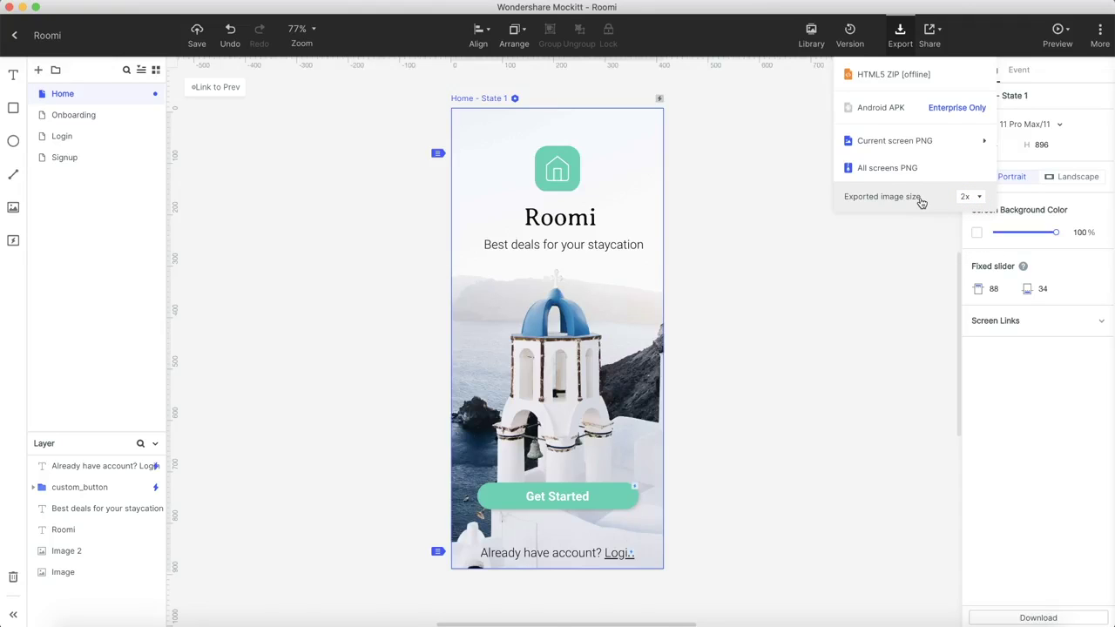
click(764, 131)
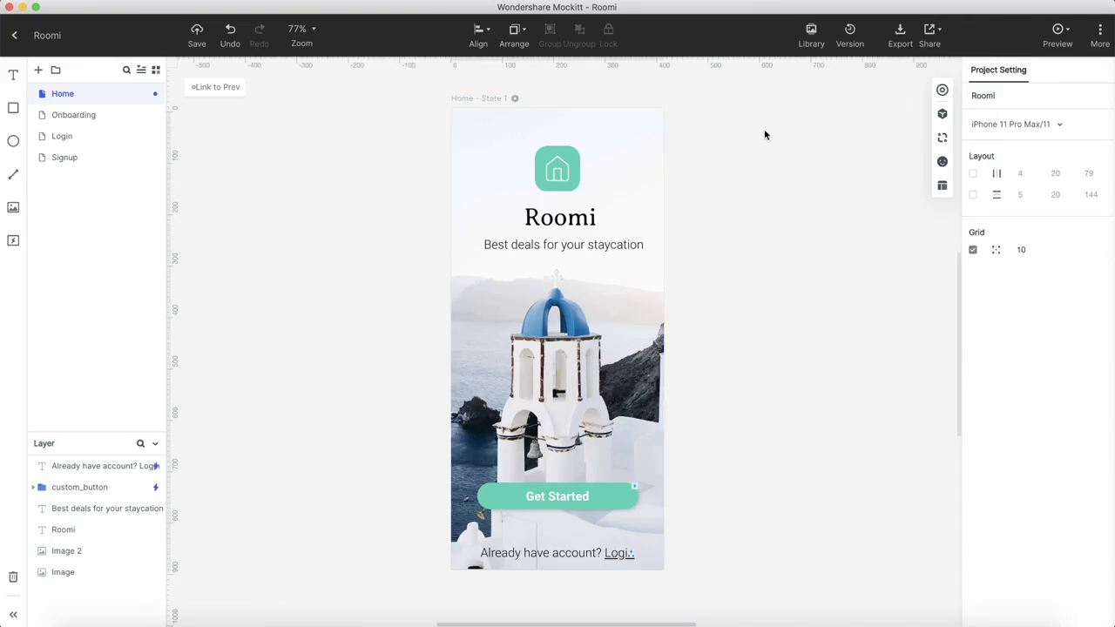
Open Share for Roomi, select the share link and check which screens are shared.
click(930, 42)
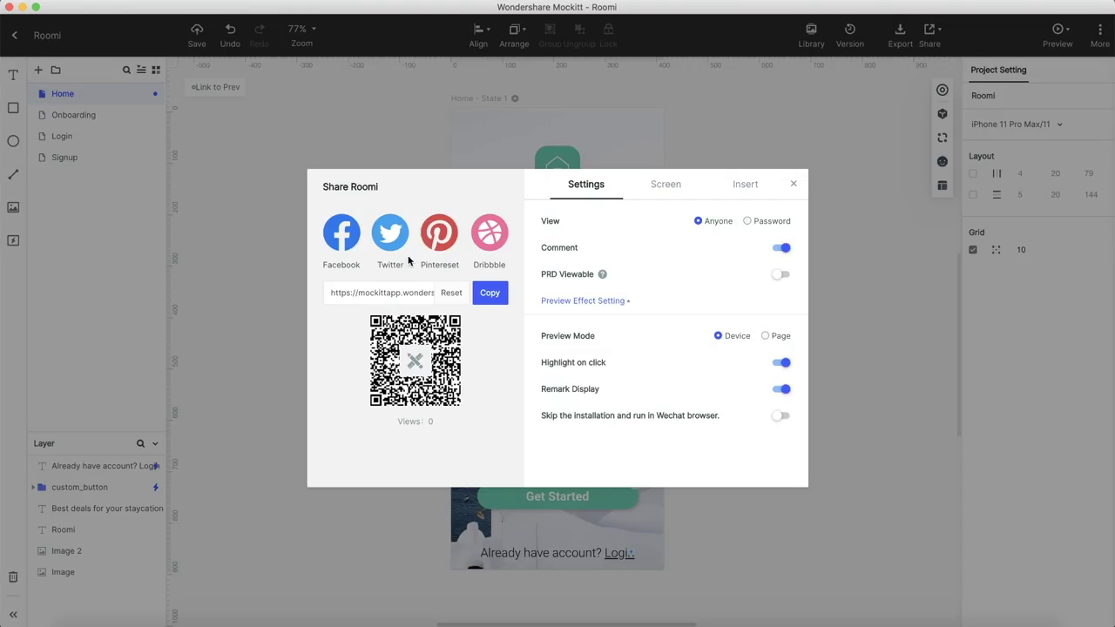
triple_click(388, 293)
click(376, 291)
click(666, 184)
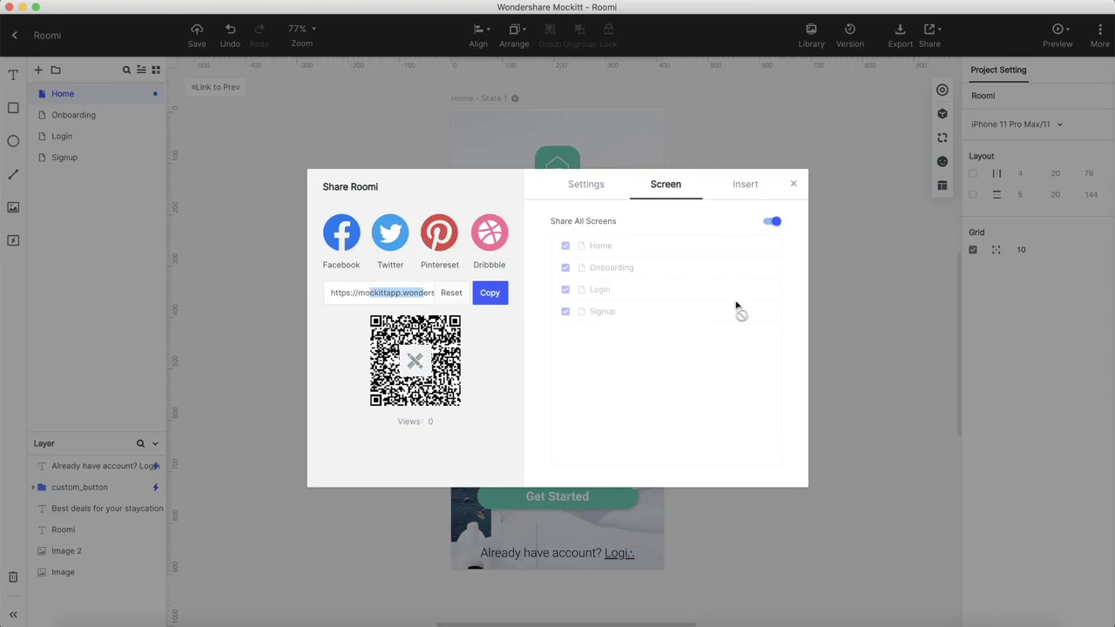
Switch to the developer handoff view and inspect the house icon image's specs.
click(1064, 40)
click(1053, 94)
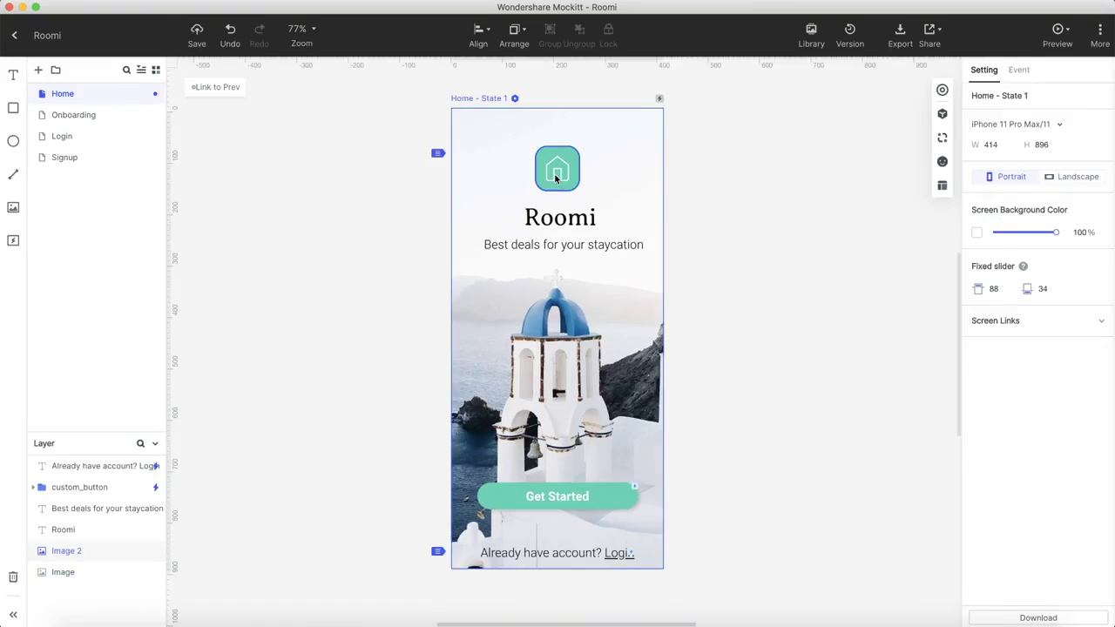
click(556, 179)
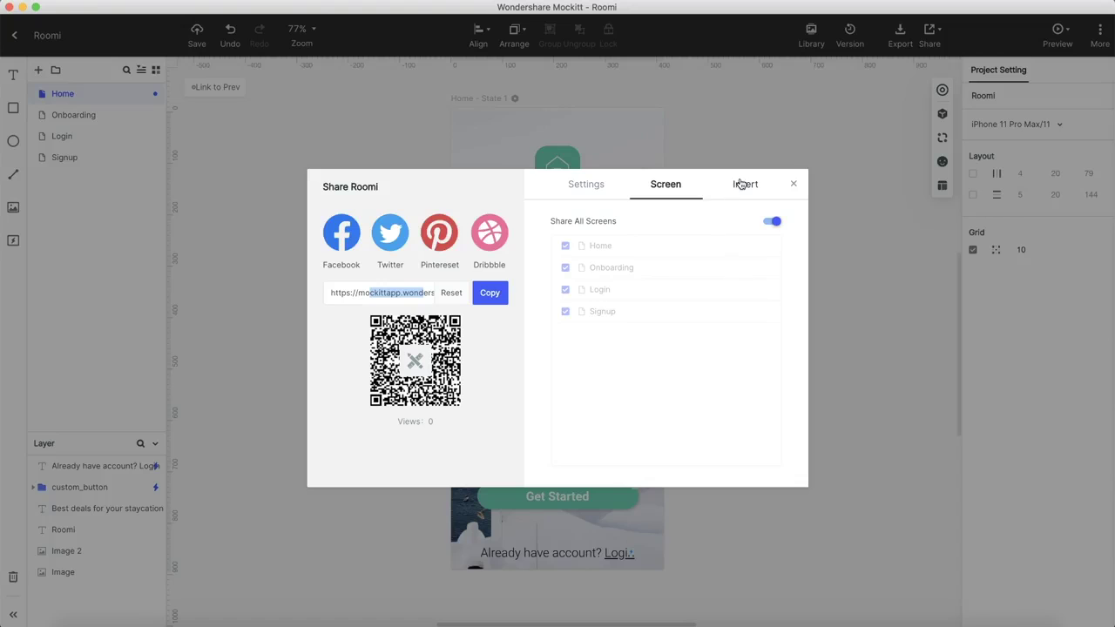
Copy the prototype's iframe embed code from the Insert tab and allow app notifications.
click(740, 183)
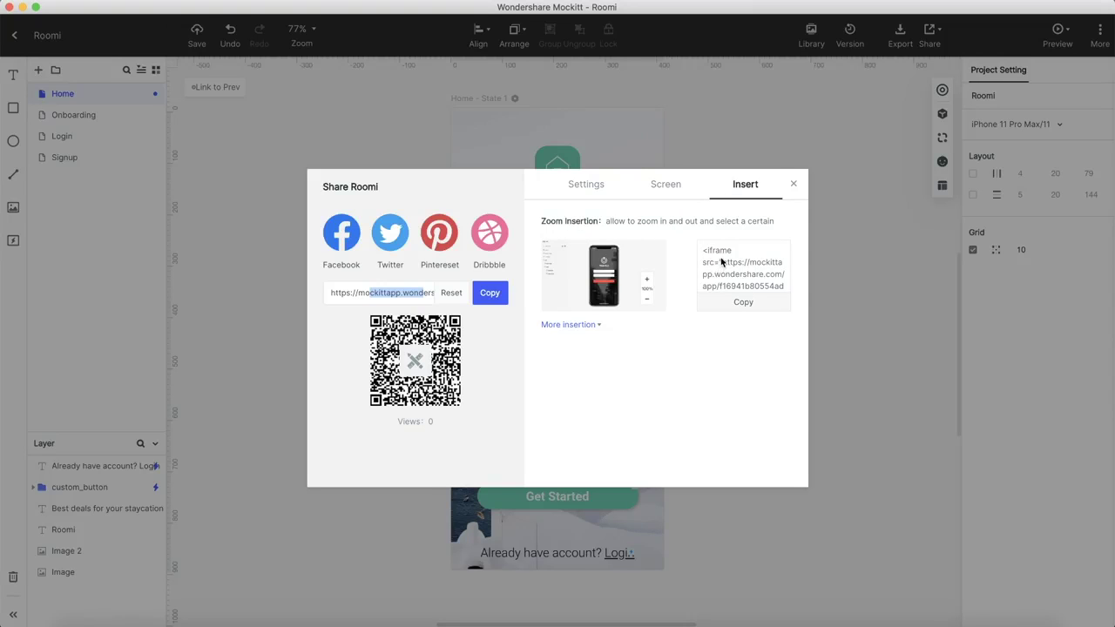
click(743, 302)
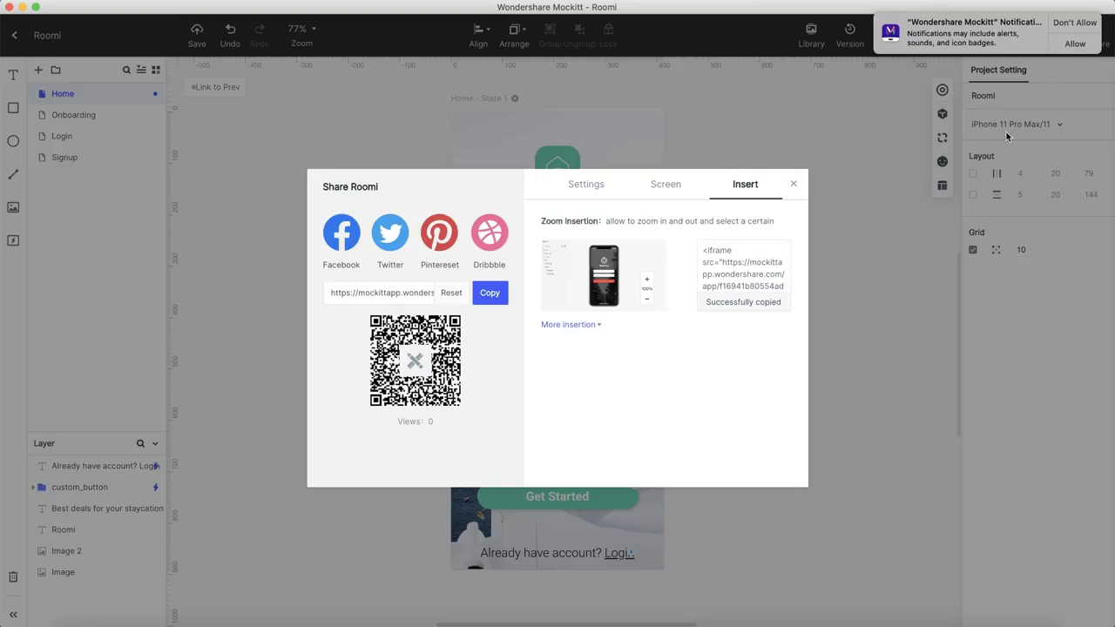
click(1074, 44)
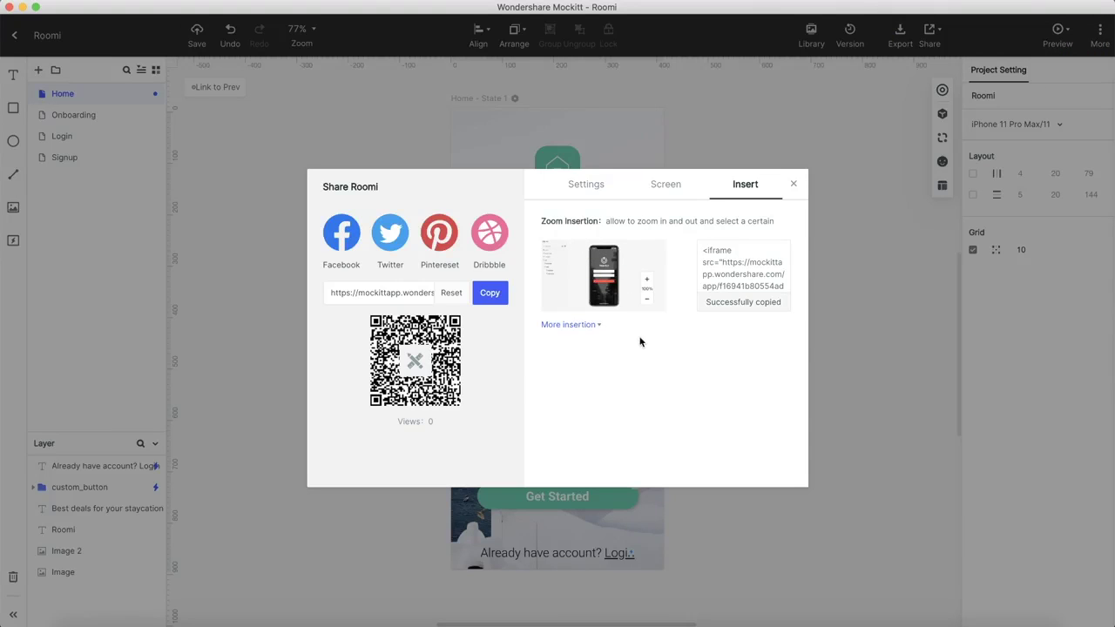
Close the Share Roomi dialog with its × button.
click(794, 184)
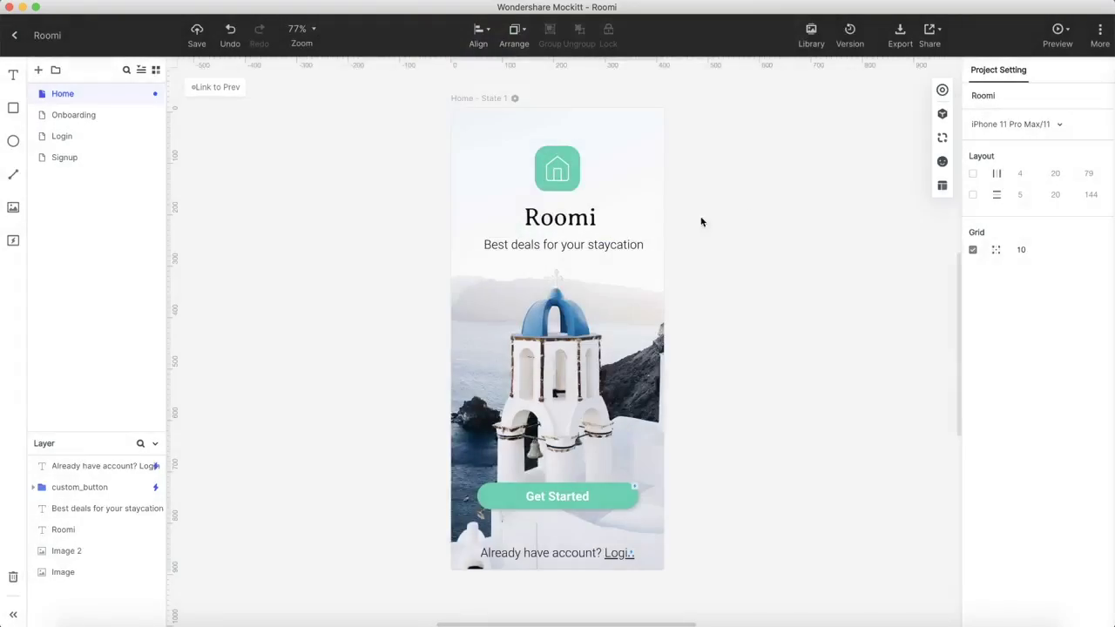